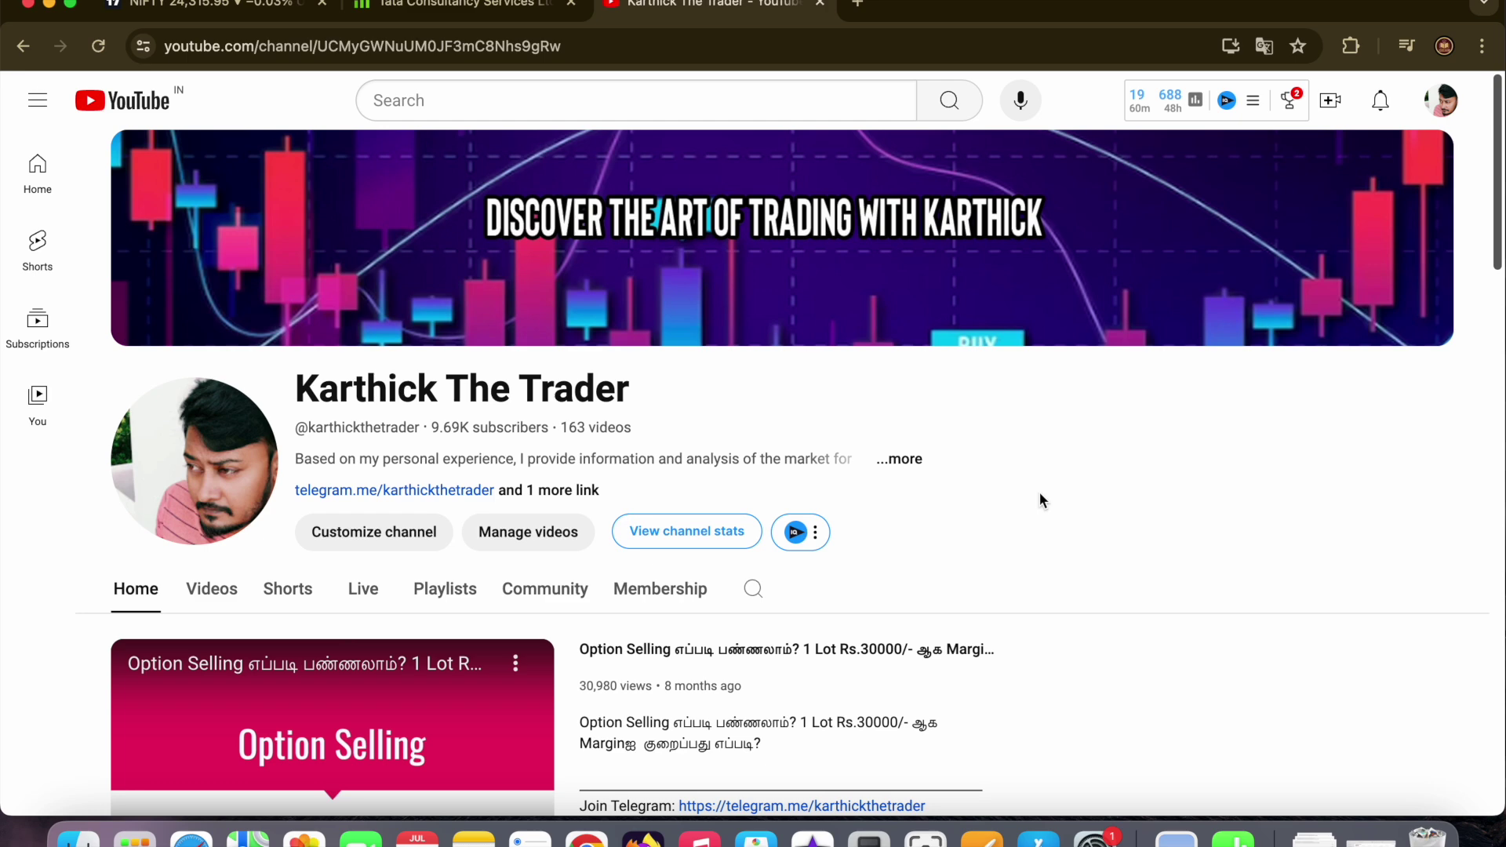
- Bring up the Nifty 50 chart, stretch its price scale and recentre the candles
left_click(234, 19)
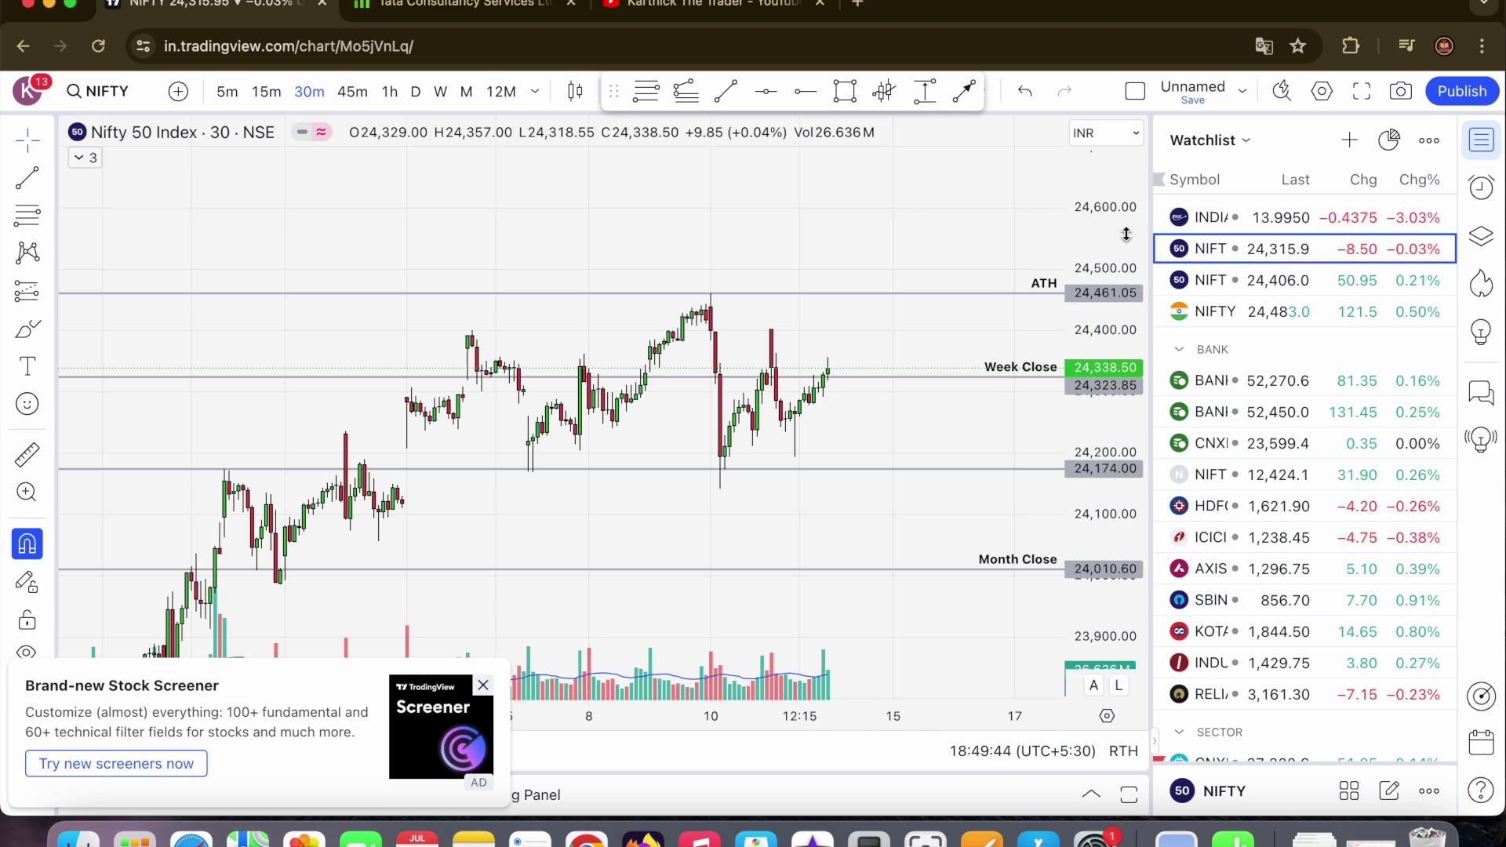
left_click_drag(1120, 336, 1120, 330)
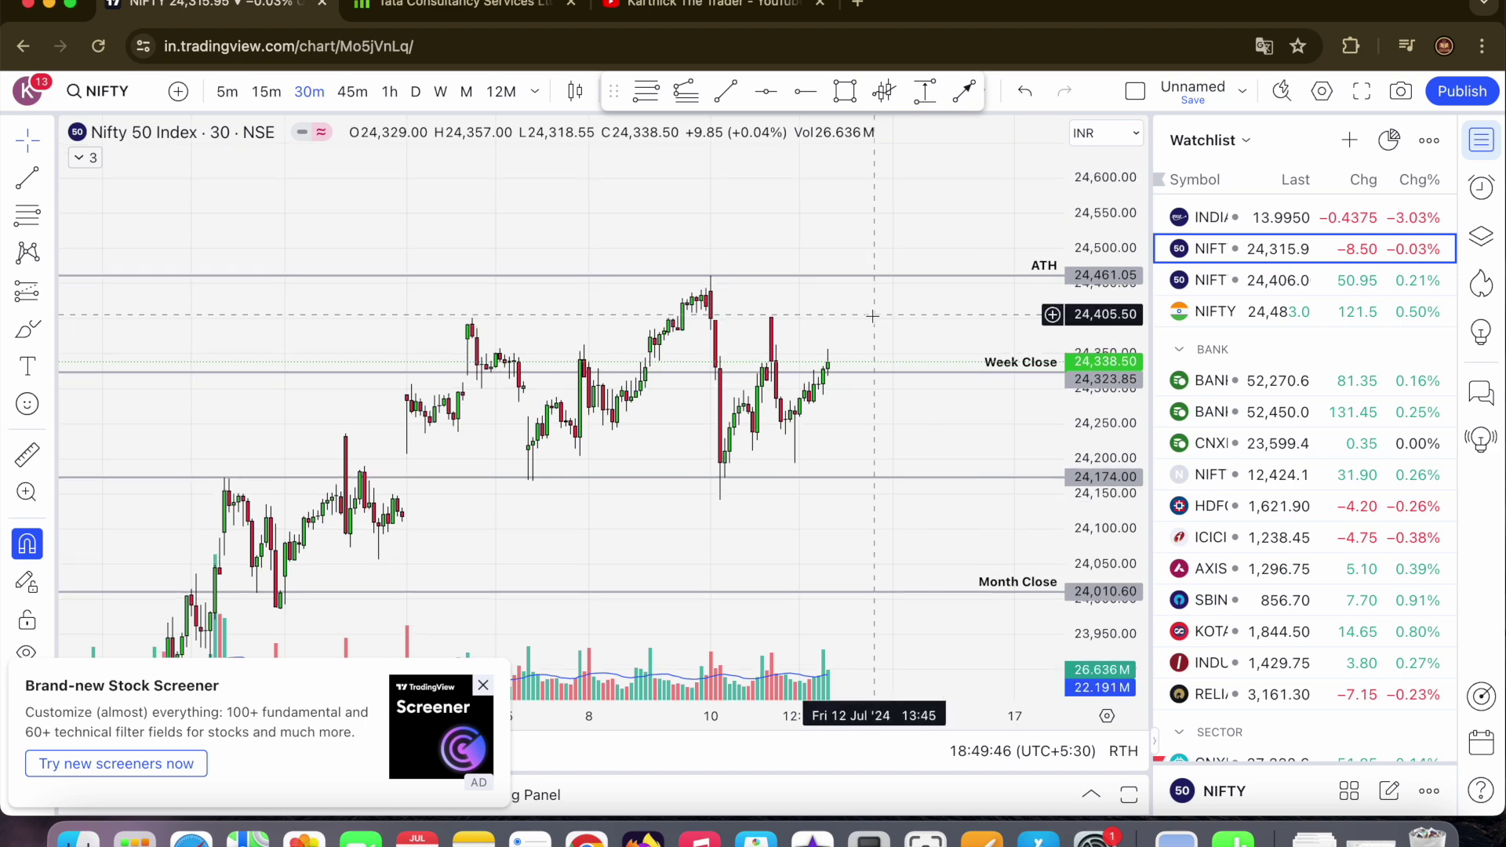
scroll(870, 318, "up", 2)
left_click_drag(835, 324, 850, 276)
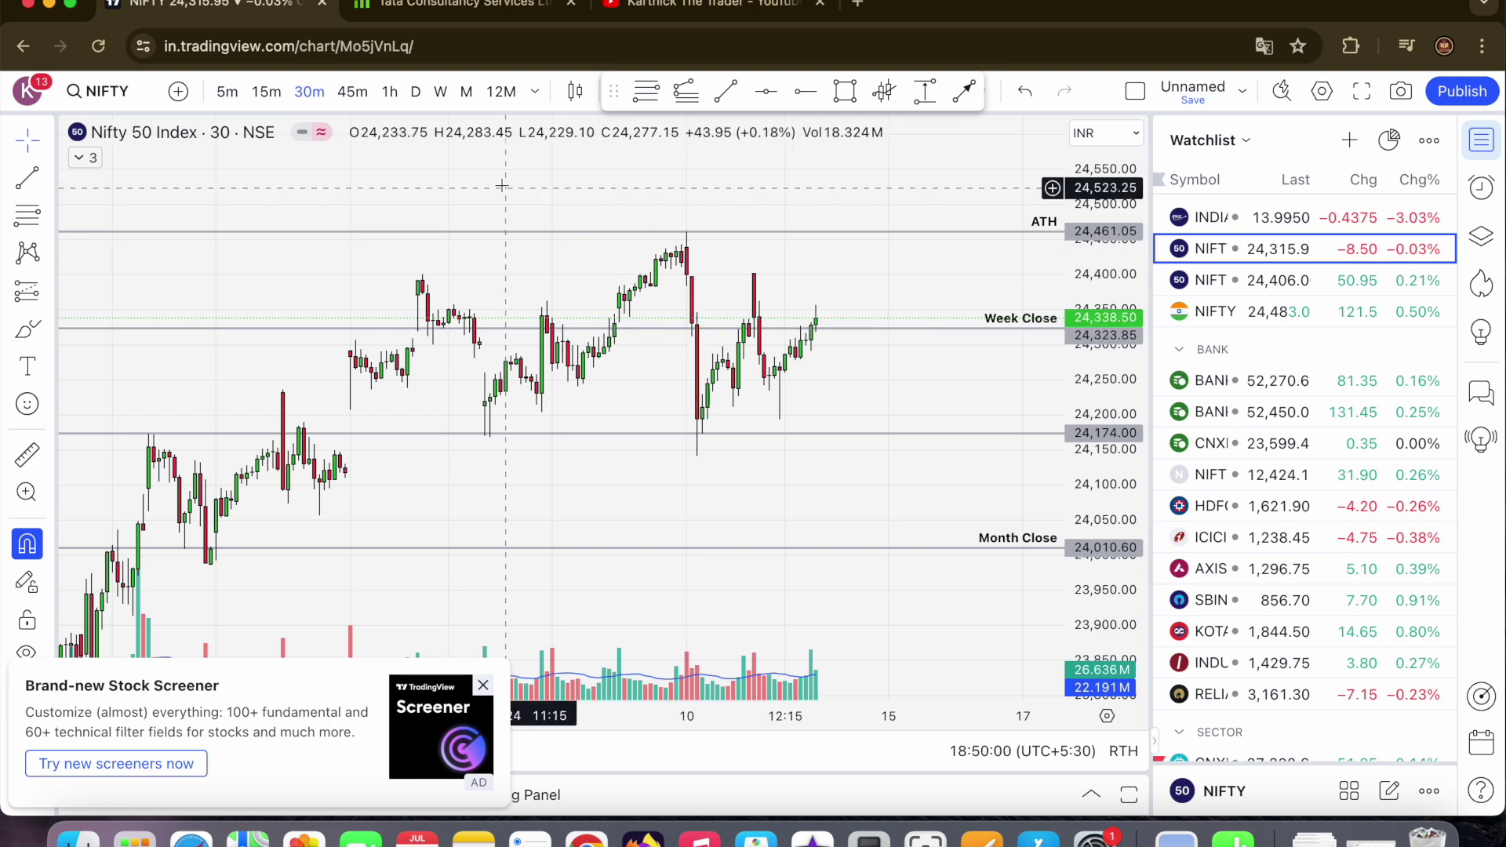
- Check the Nifty 50 on weekly candles
left_click(441, 91)
scroll(873, 239, "right", 5)
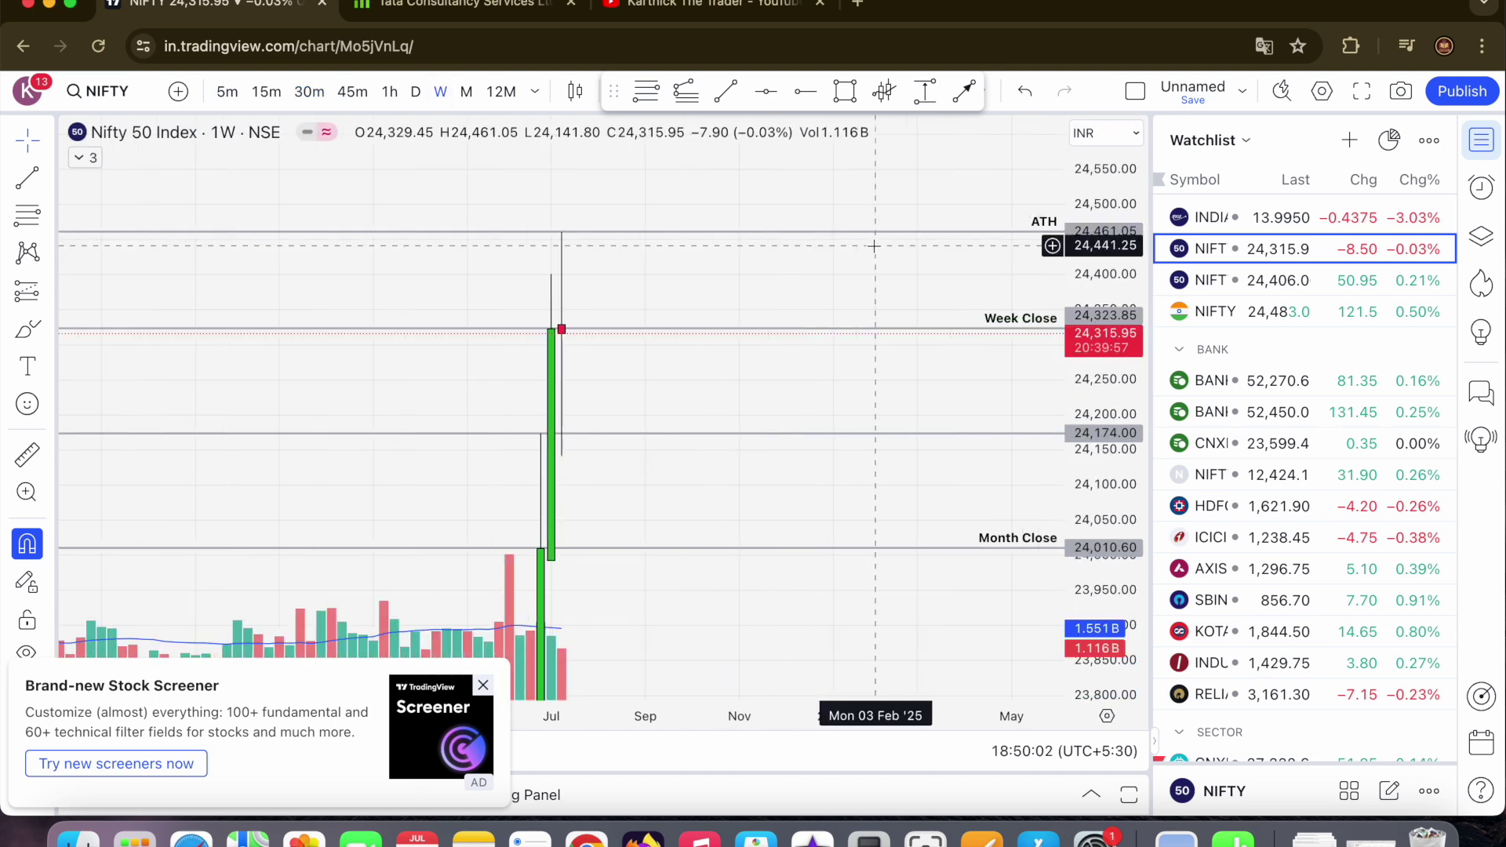
scroll(538, 326, "up", 5)
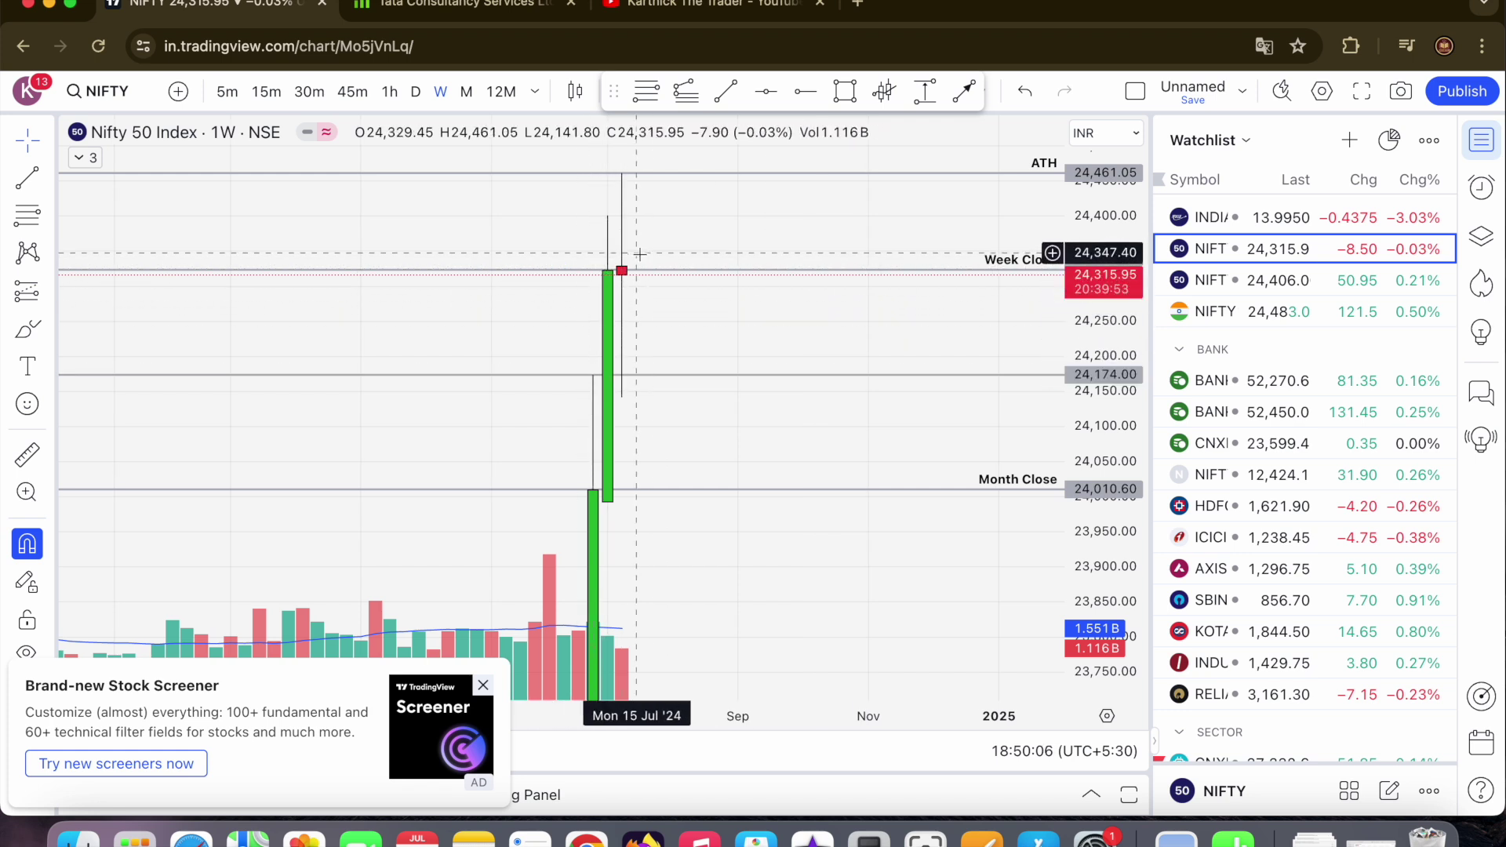
- Return to 30-minute candles and rescale so the 24,461.05 ATH and close levels fit
left_click(304, 91)
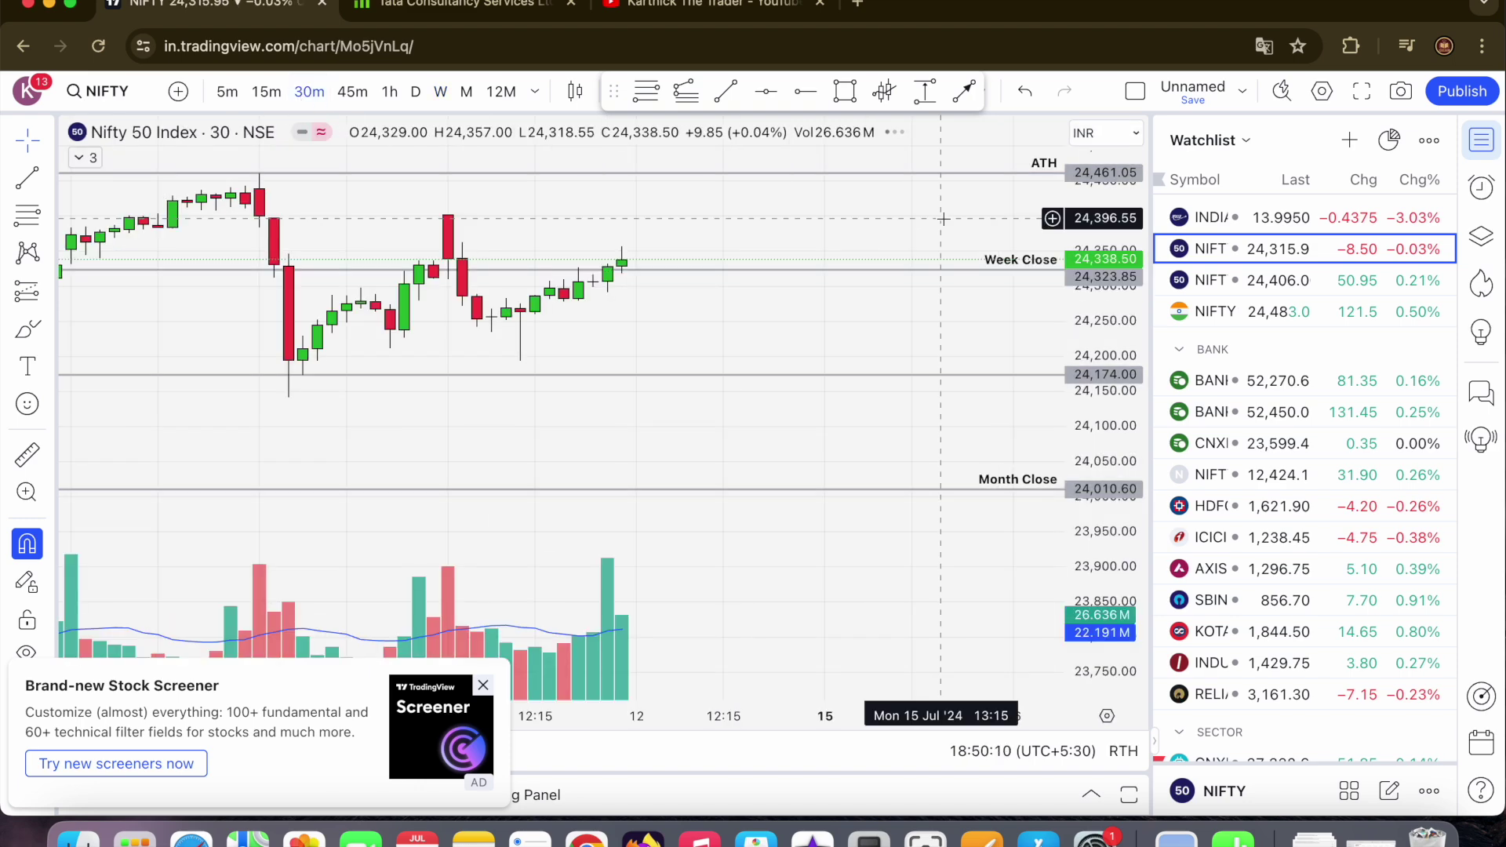
scroll(941, 220, "down", 3)
scroll(880, 322, "left", 2)
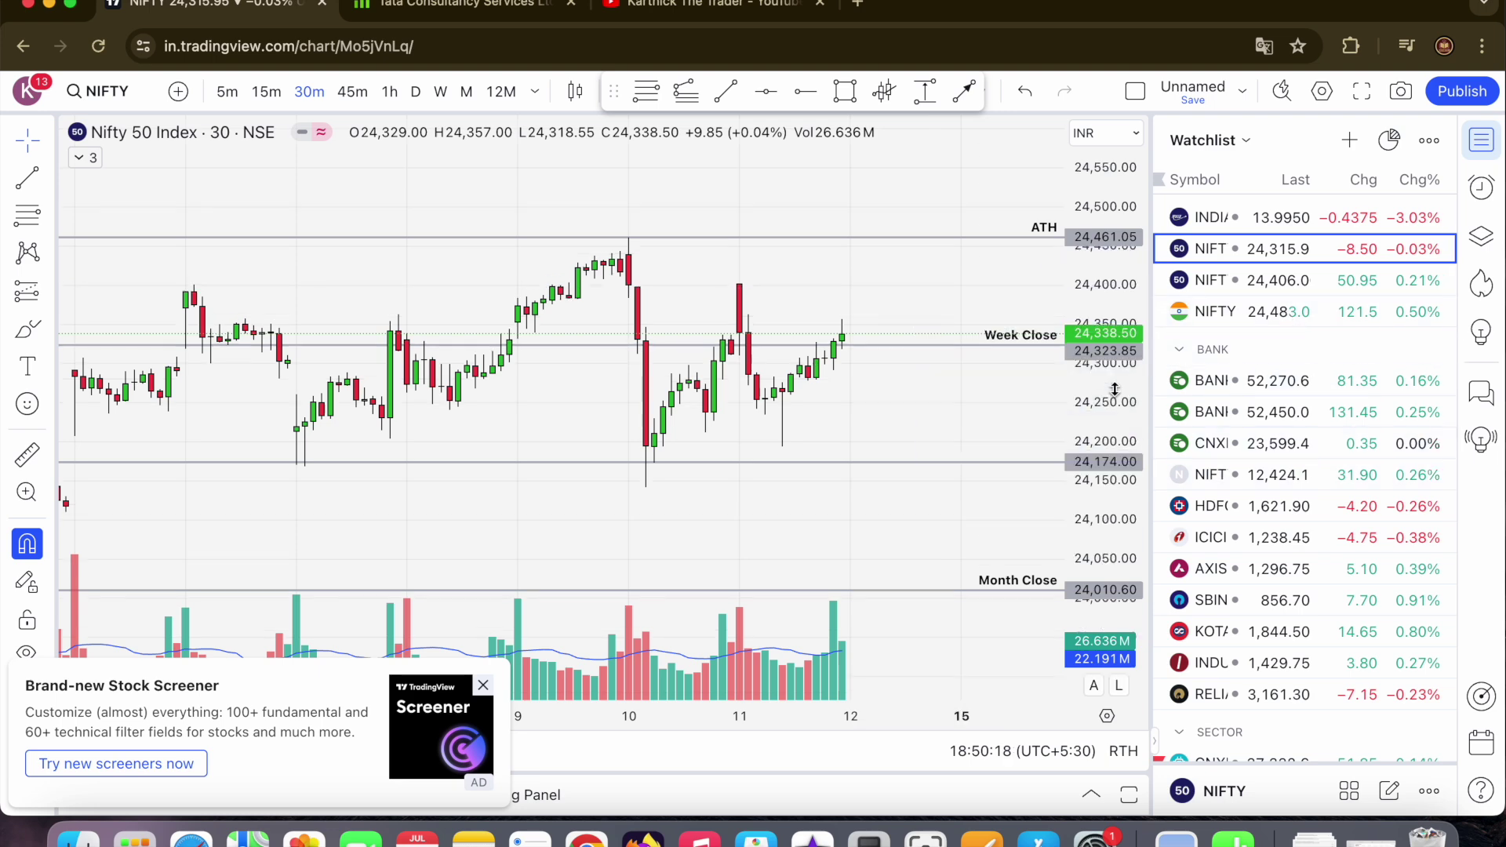
scroll(882, 161, "up", 2)
scroll(882, 161, "down", 3)
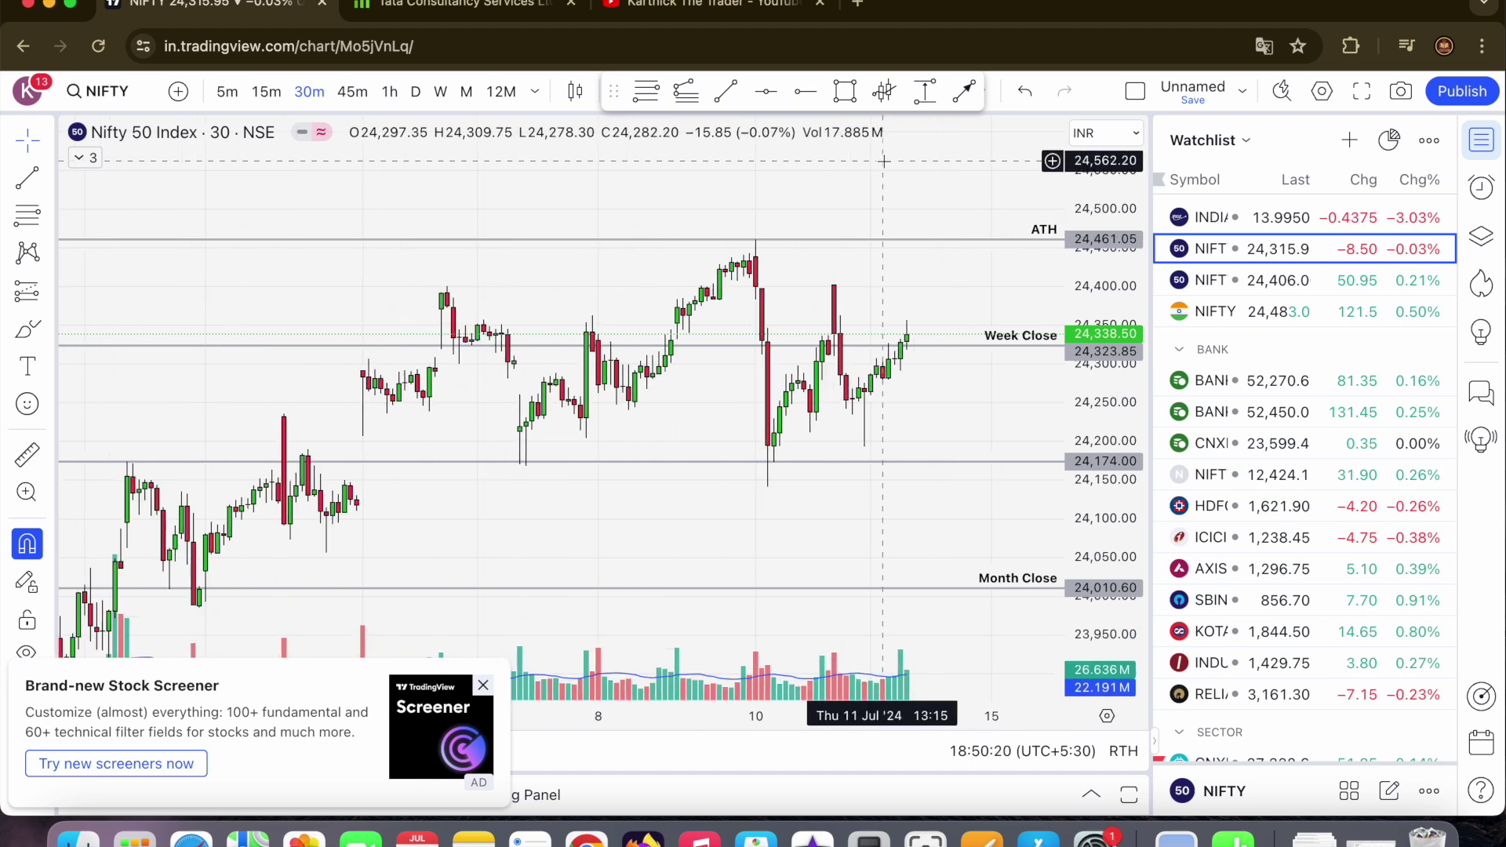
left_click_drag(898, 175, 867, 253)
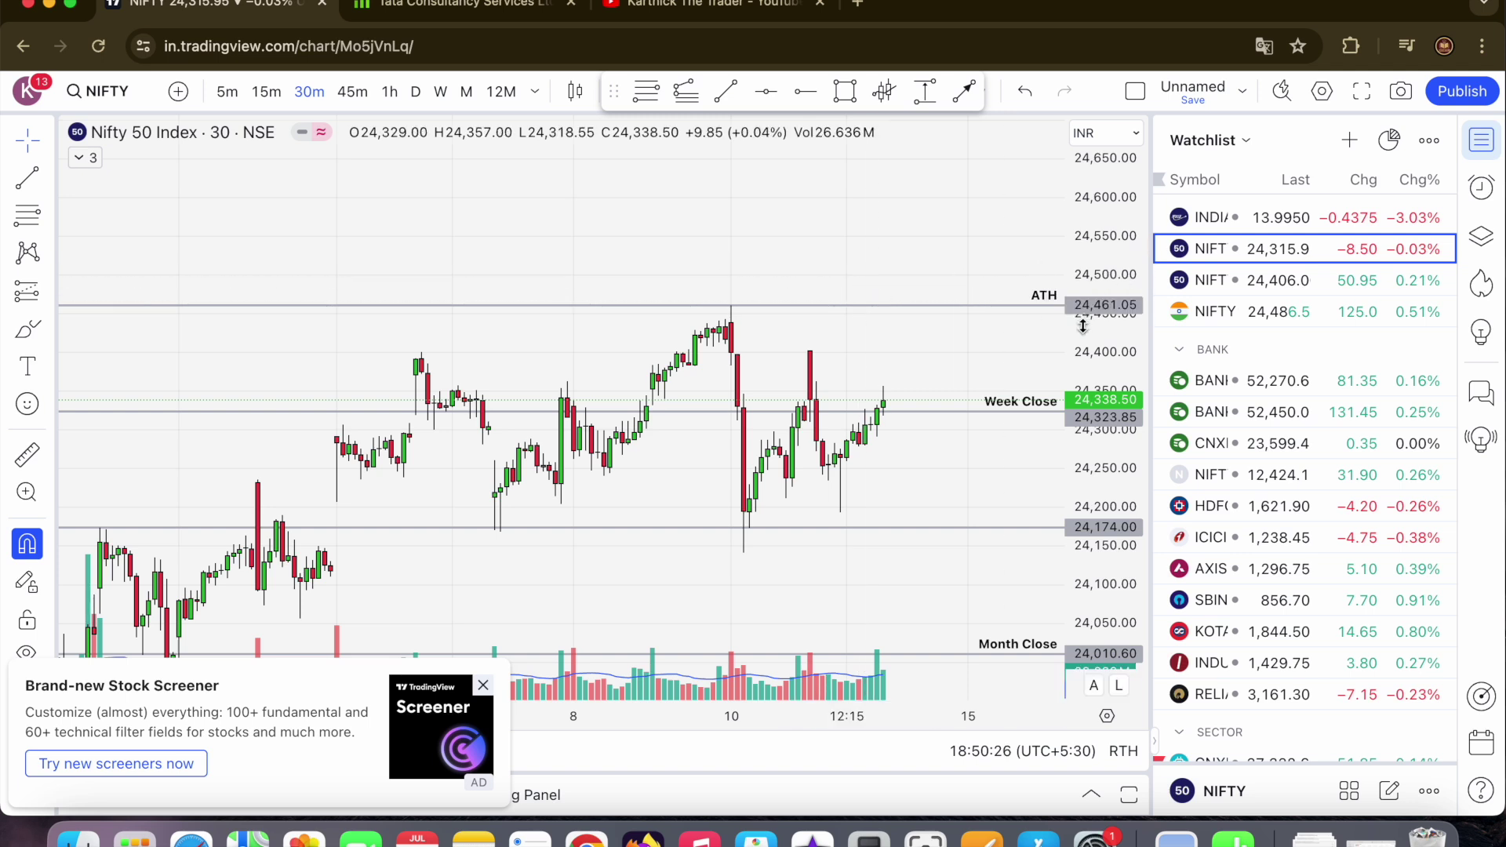
left_click_drag(1082, 326, 1086, 331)
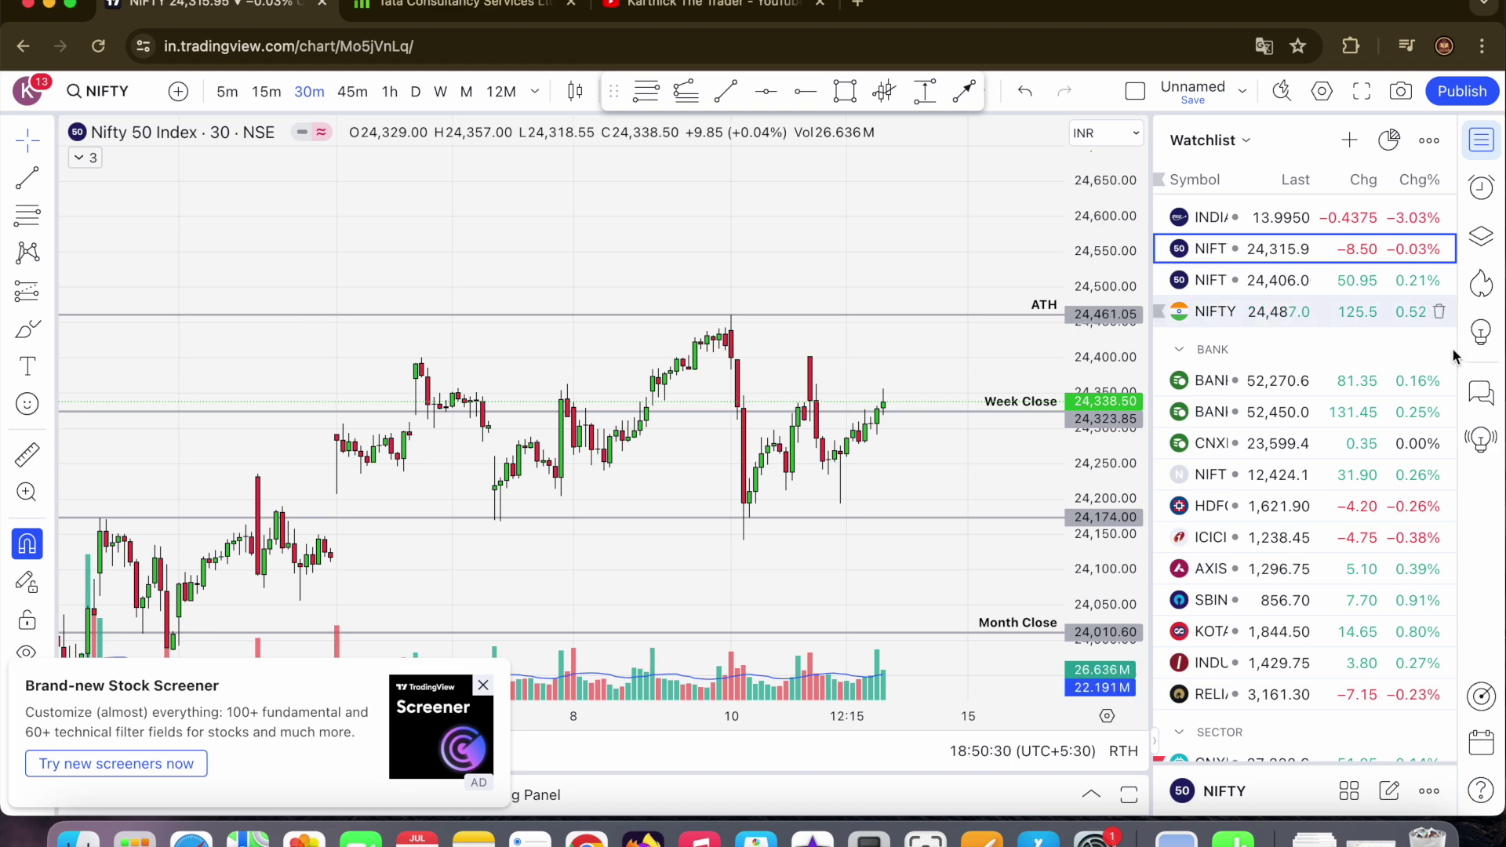
- Open the Nifty Bank Index 30-minute chart and rescale its price axis
left_click(1335, 391)
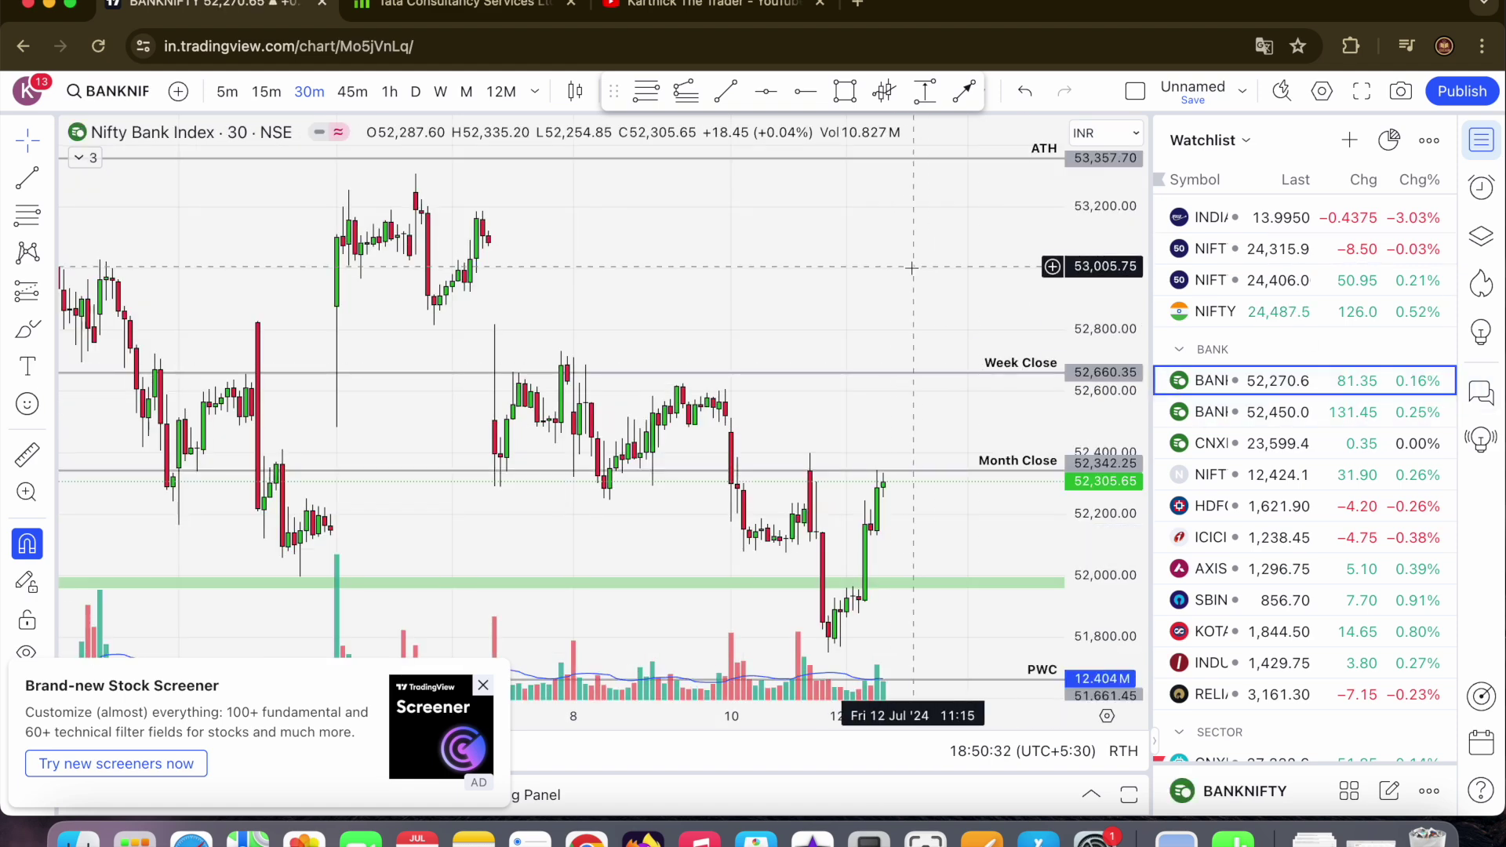
scroll(941, 353, "down", 3)
left_click_drag(1087, 416, 1091, 463)
left_click_drag(886, 313, 833, 247)
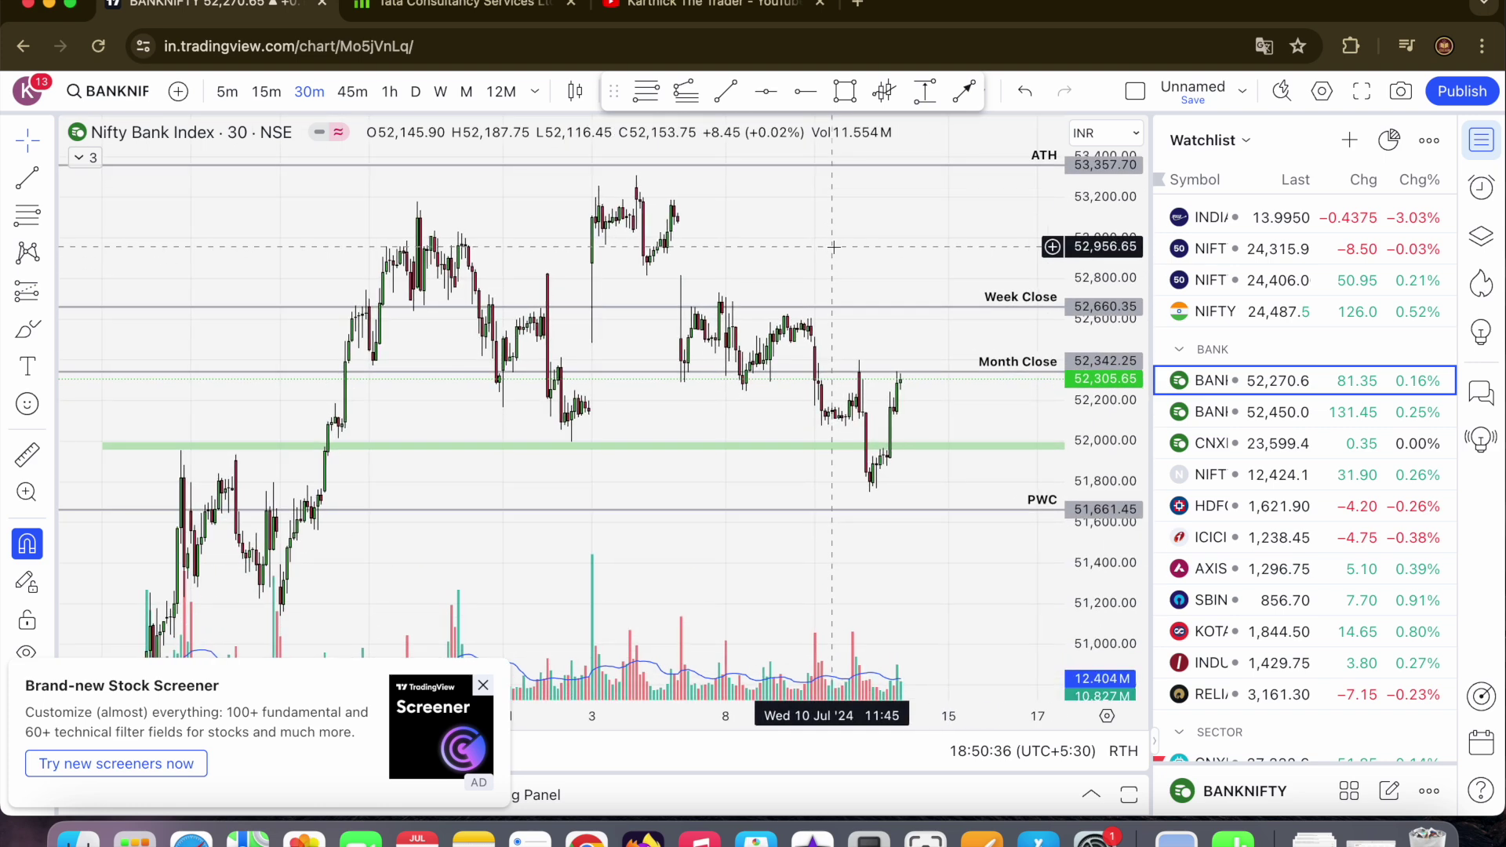
- Select the green support zone line, then load the HDFC Bank chart
left_click(810, 447)
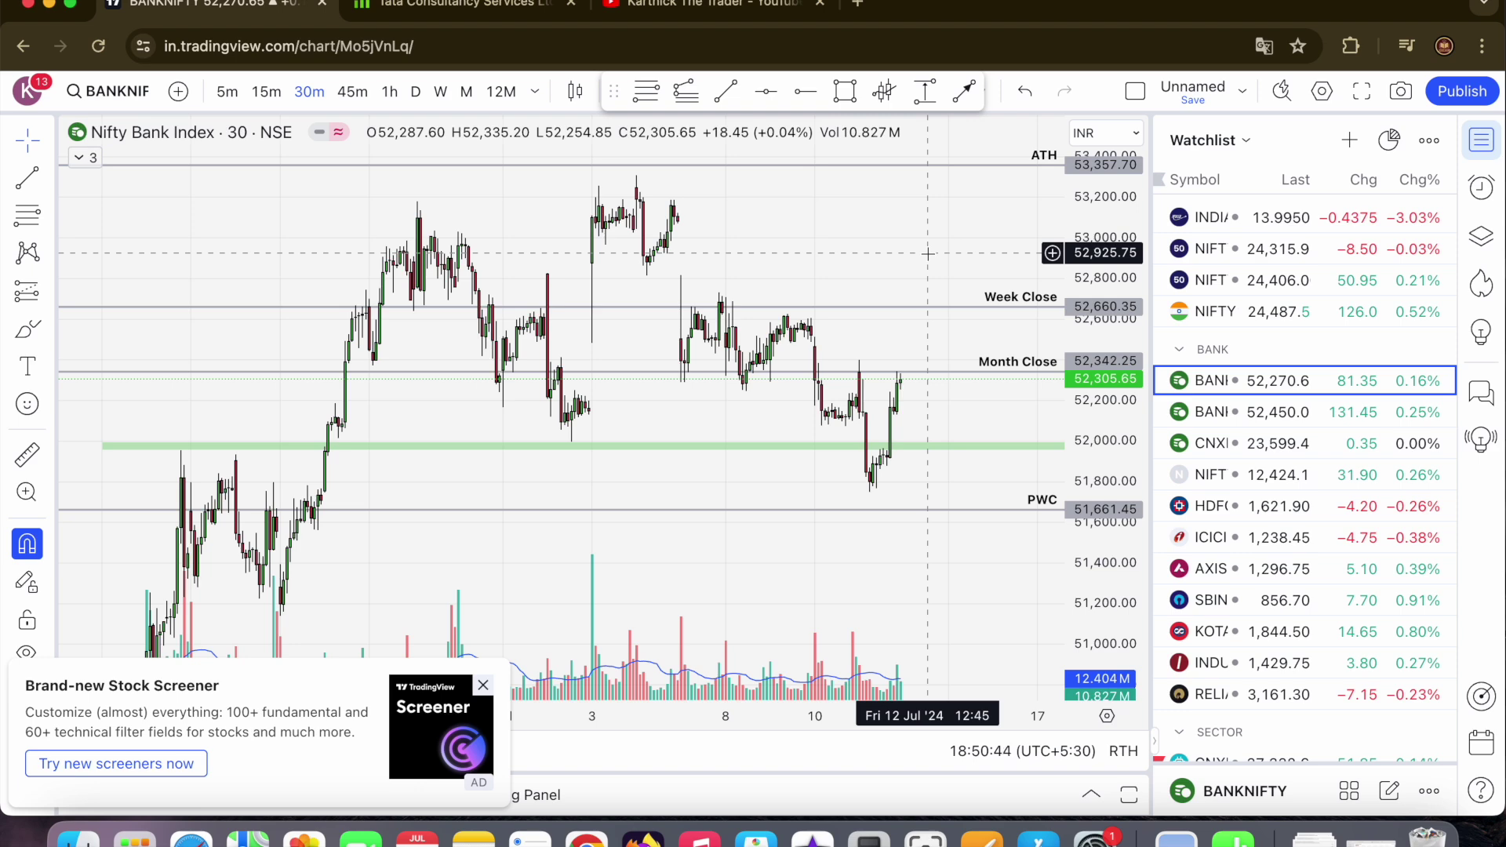
scroll(928, 253, "up", 3)
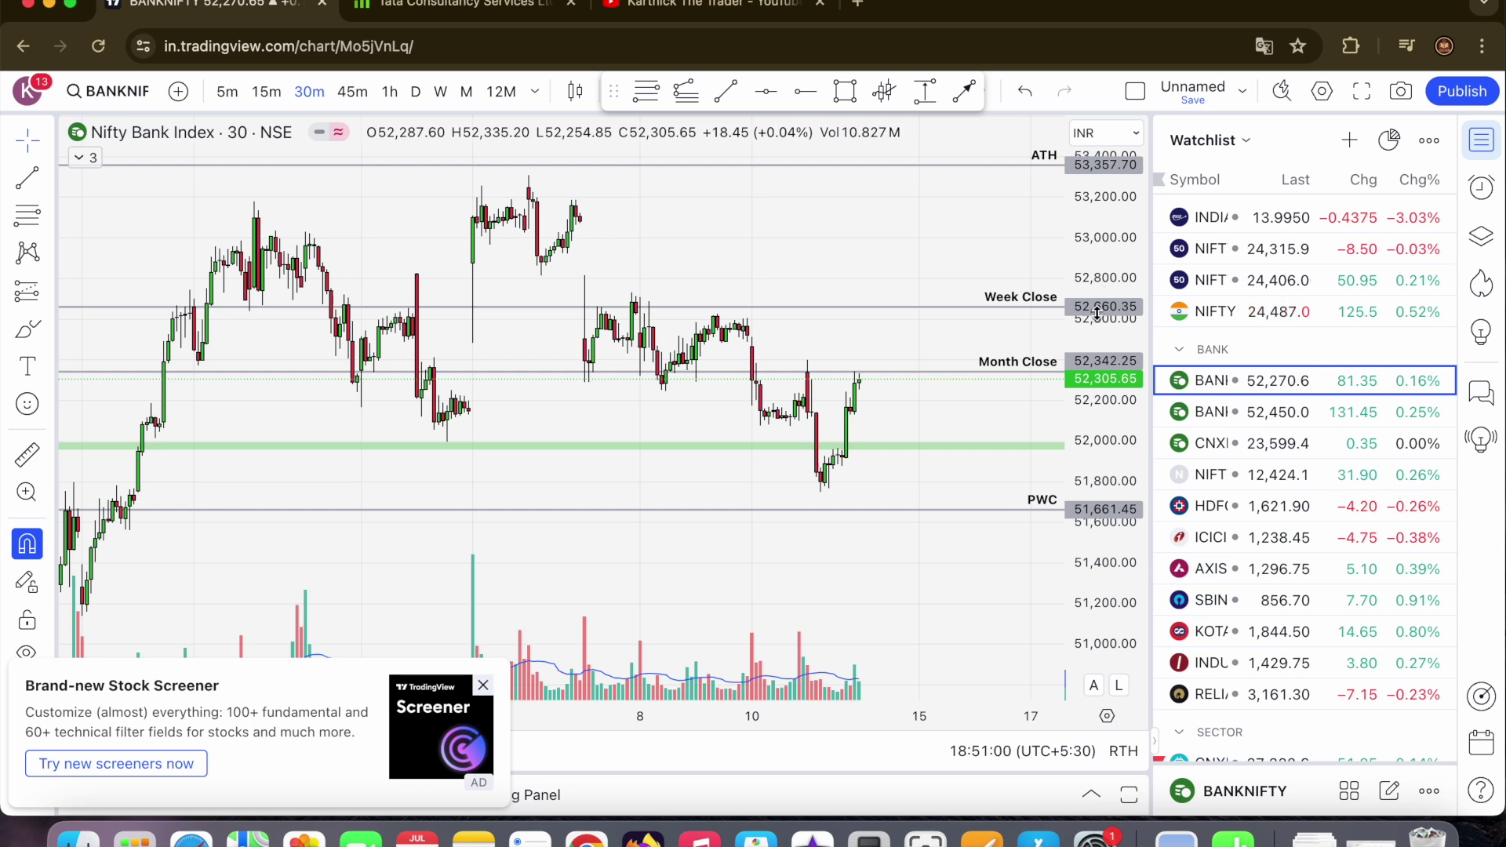
left_click(1310, 519)
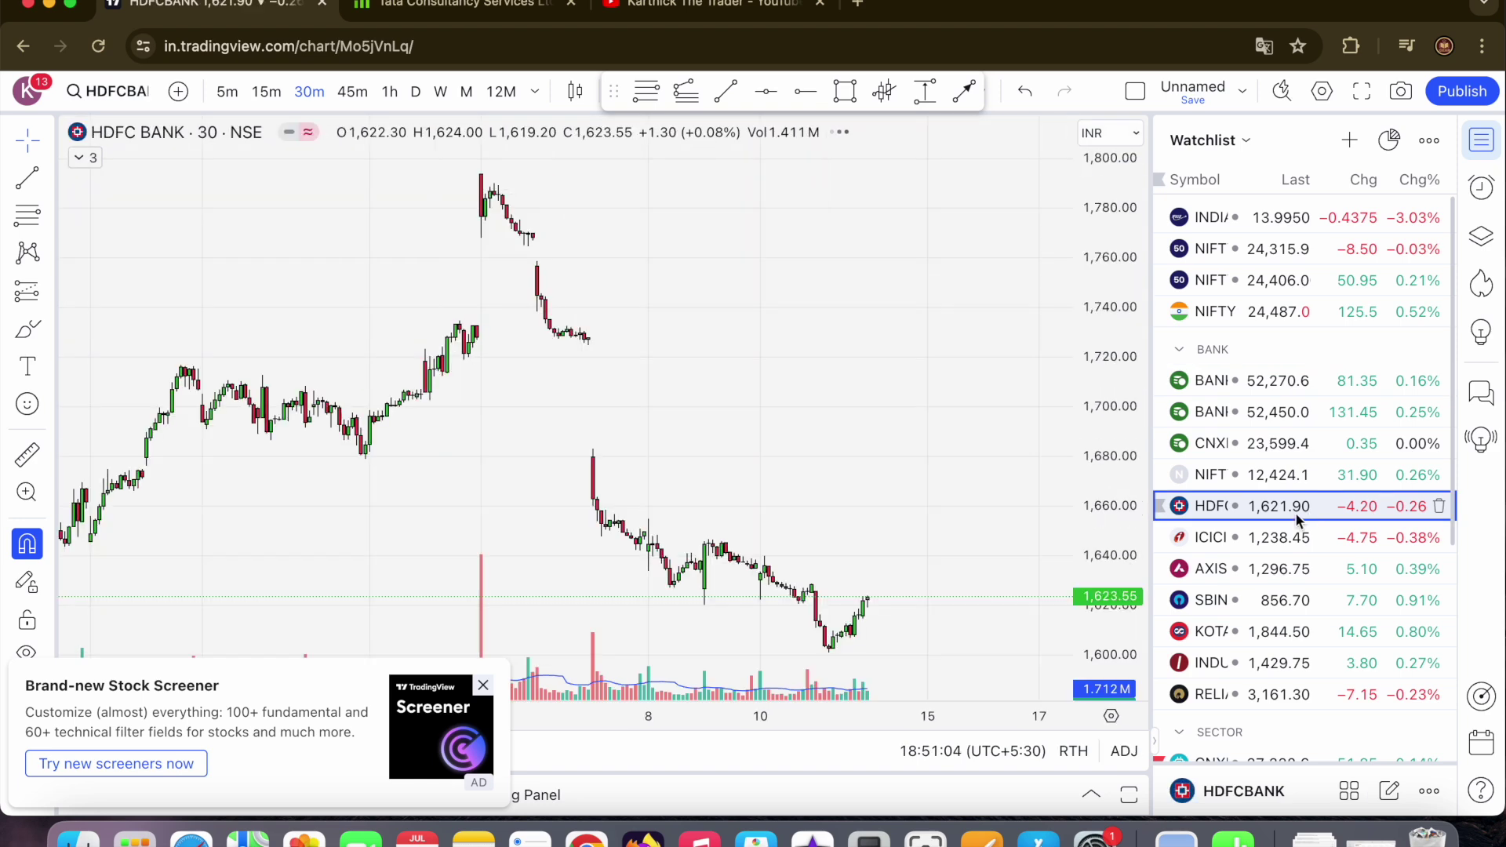
- Switch HDFC Bank to daily candles and fit its full price range
left_click(416, 91)
left_click_drag(1097, 227, 1098, 283)
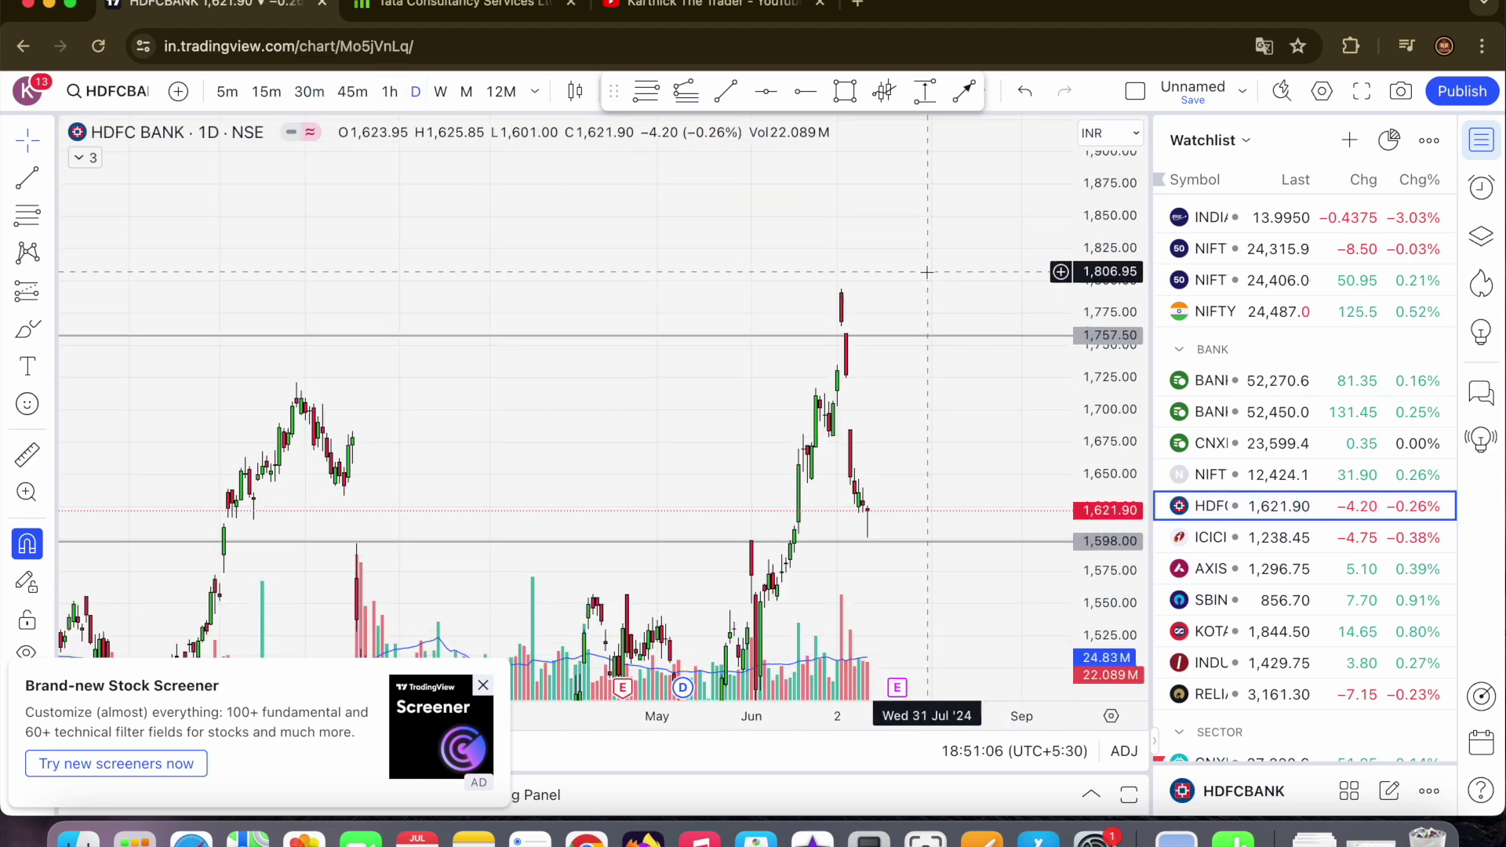
scroll(862, 264, "up", 3)
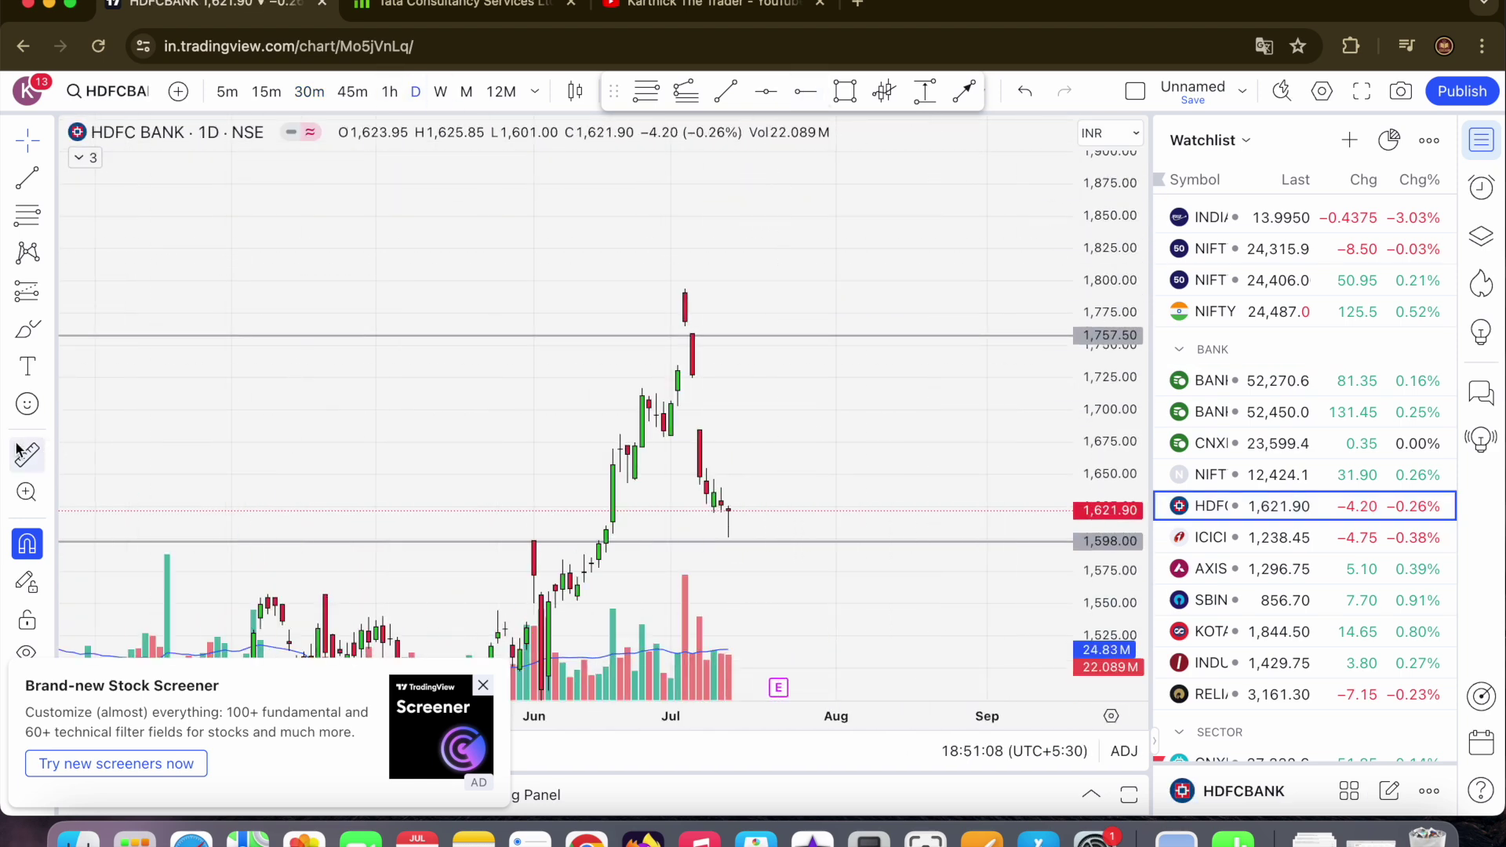
- Measure the roughly 9.6% drop from the 1,794 high, then load the Nifty MidCap Select Index
left_click(687, 291, "shift")
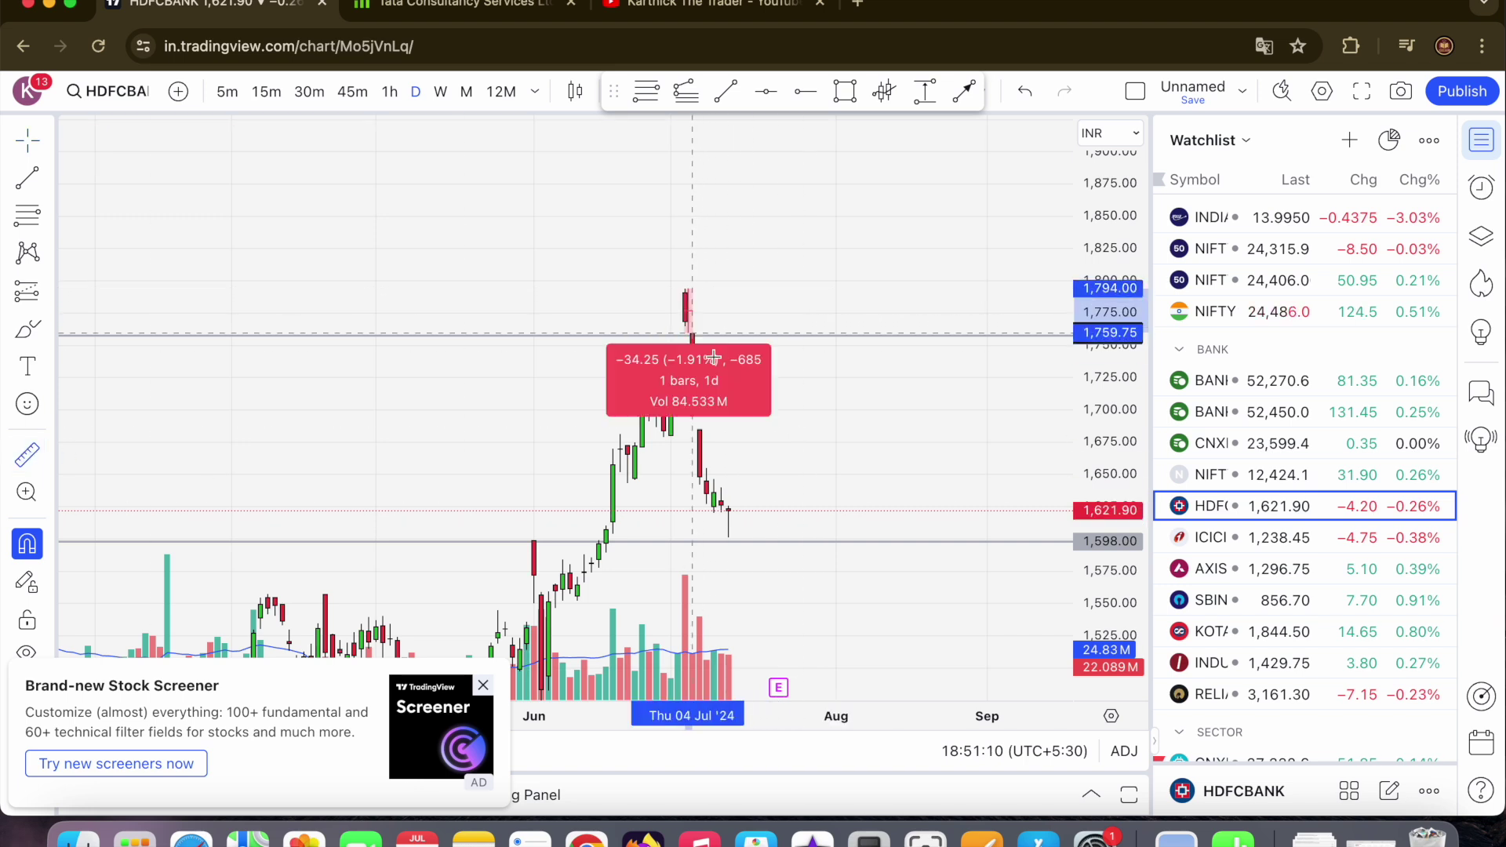
left_click(793, 511)
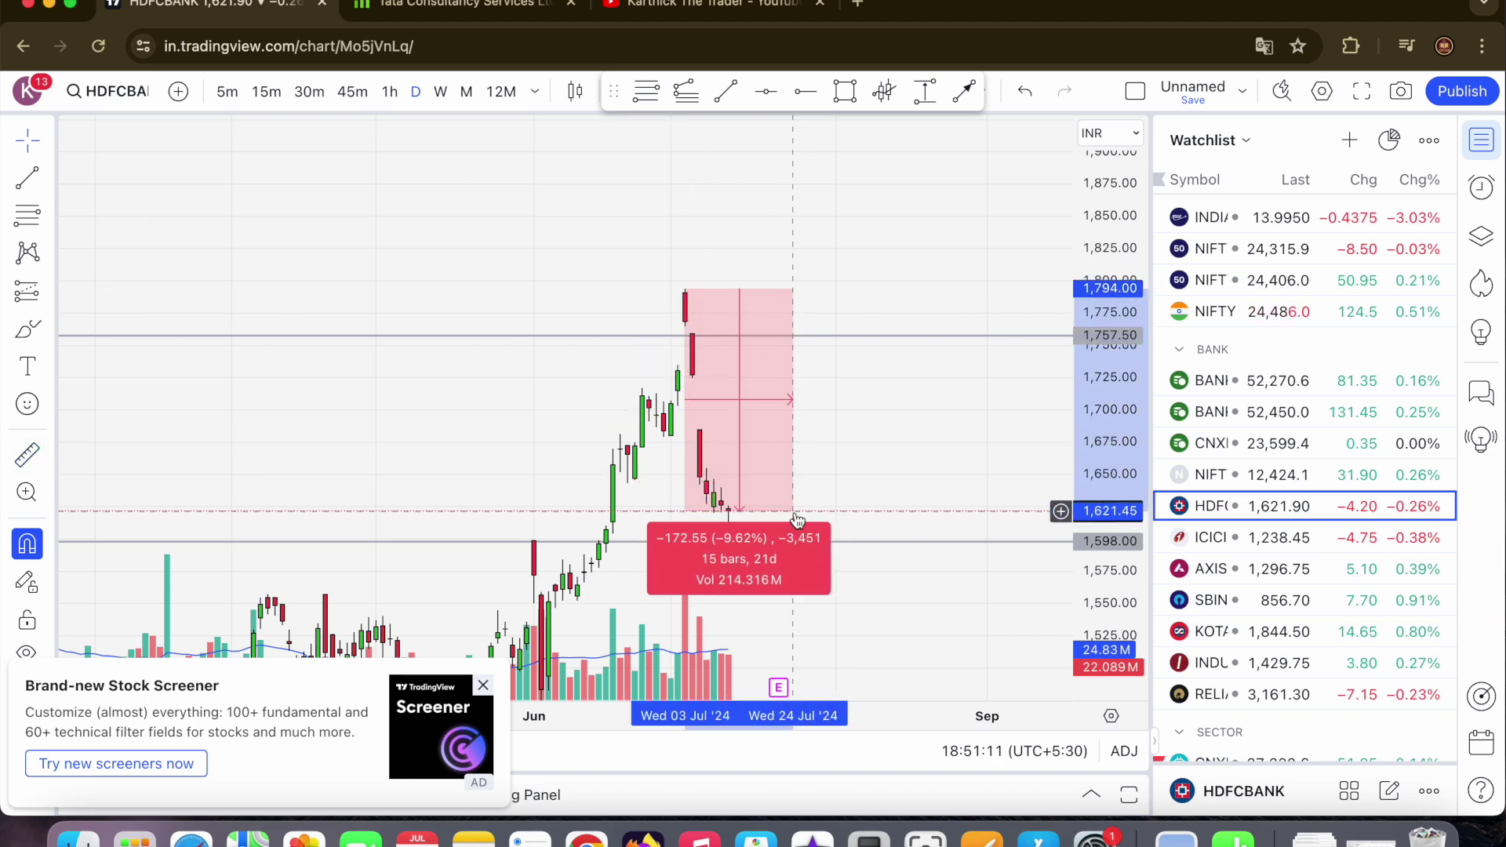
left_click(882, 262)
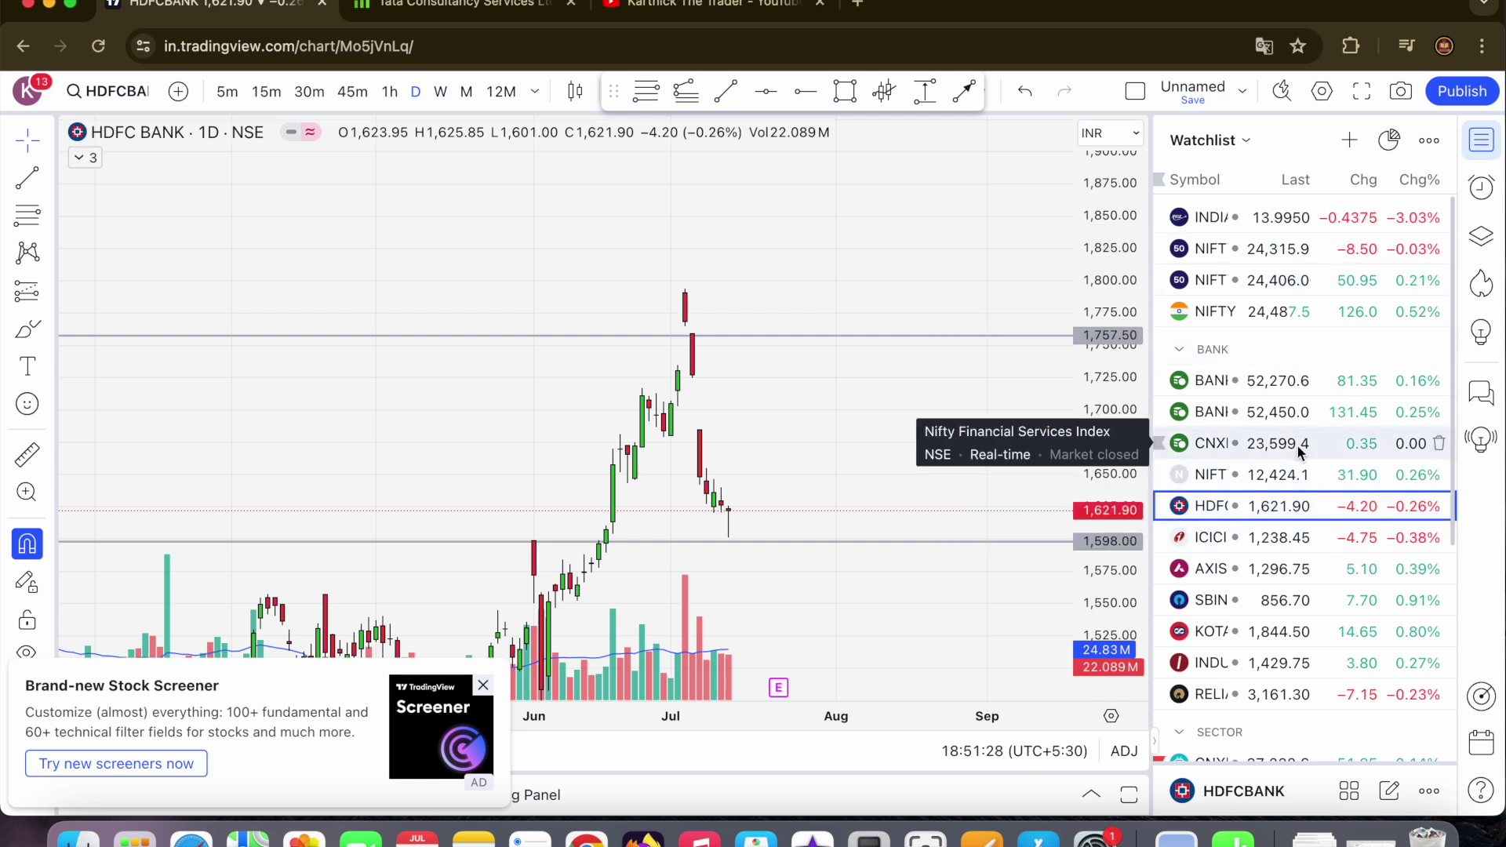
left_click(1298, 476)
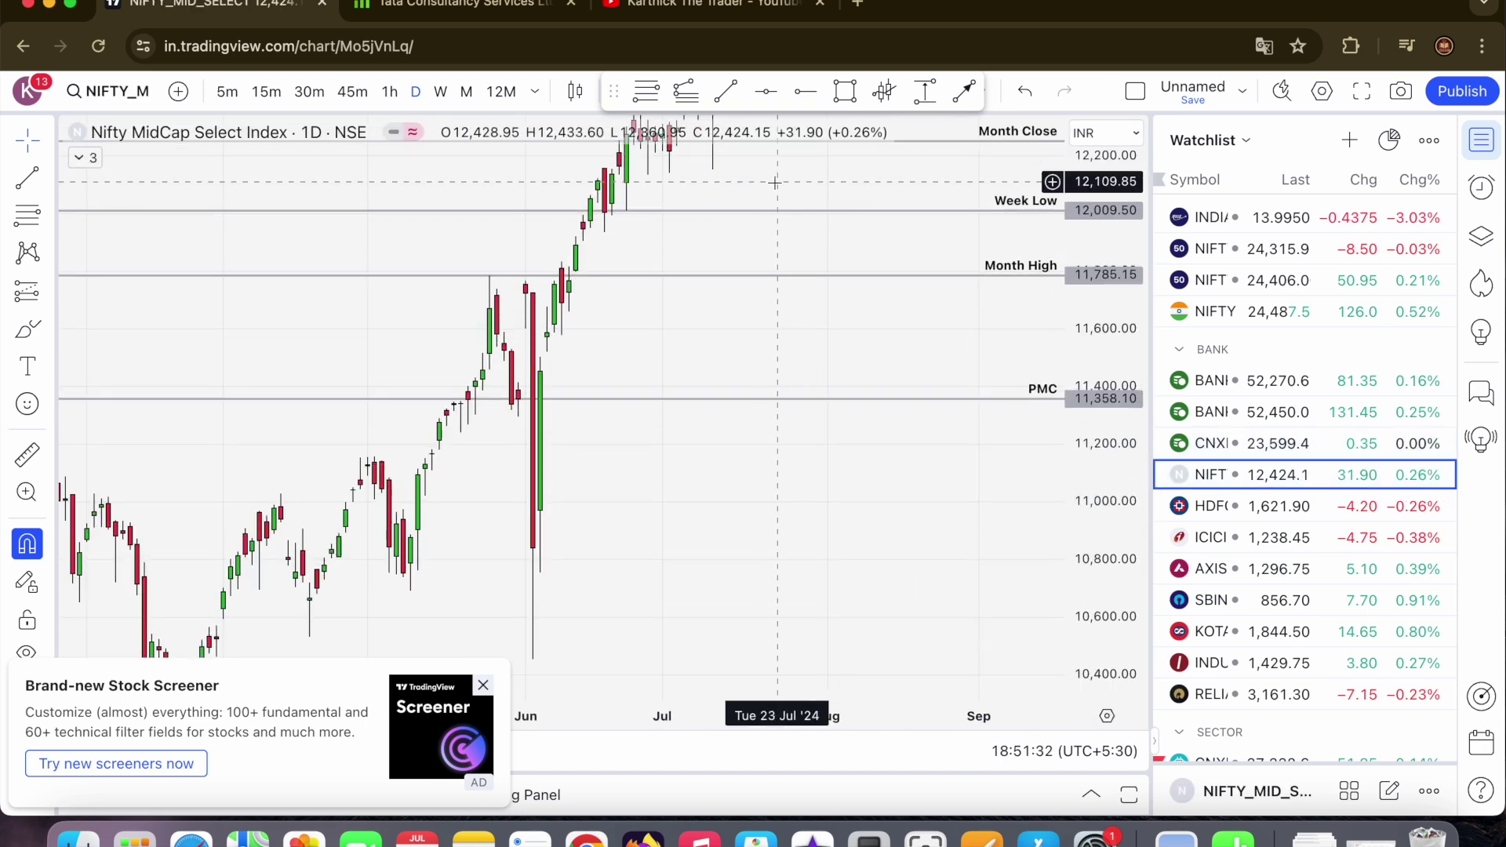
- Put Nifty MidCap Select on 30-minute candles and recentre its price levels
scroll(781, 259, "up", 3)
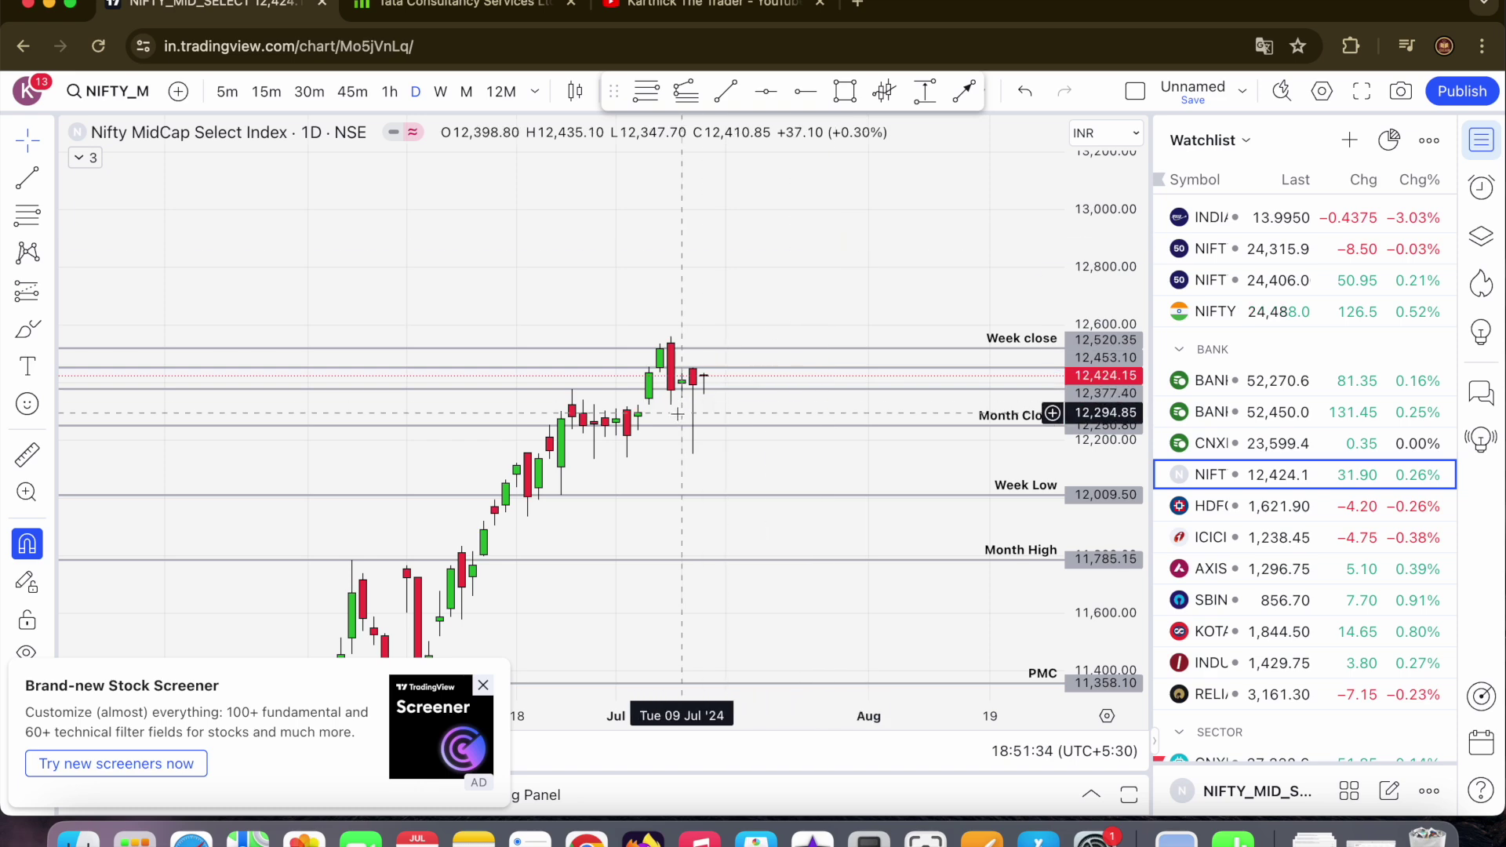
left_click(307, 95)
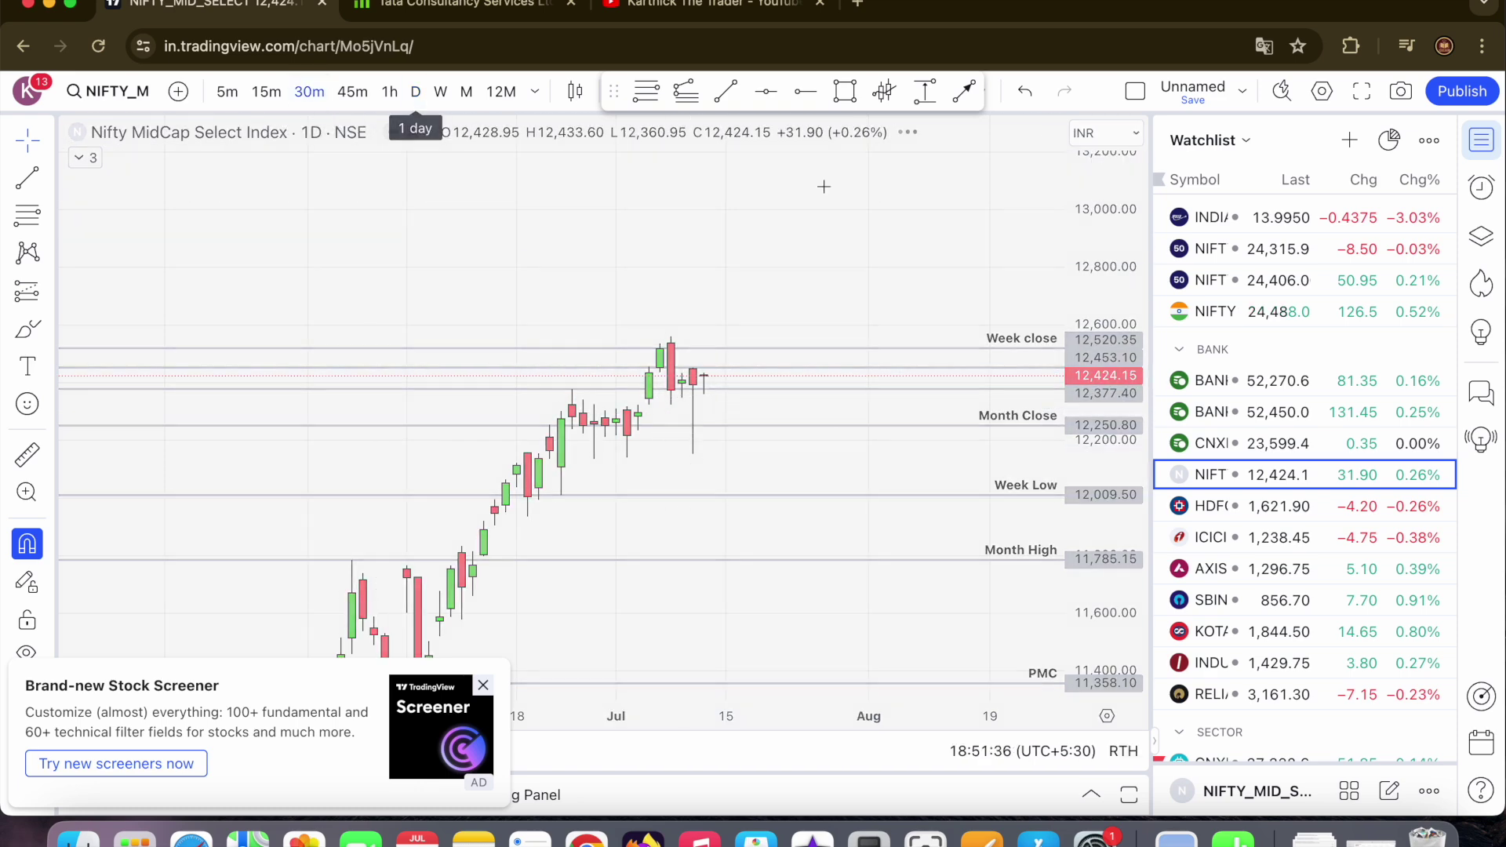
left_click_drag(1124, 410, 1124, 470)
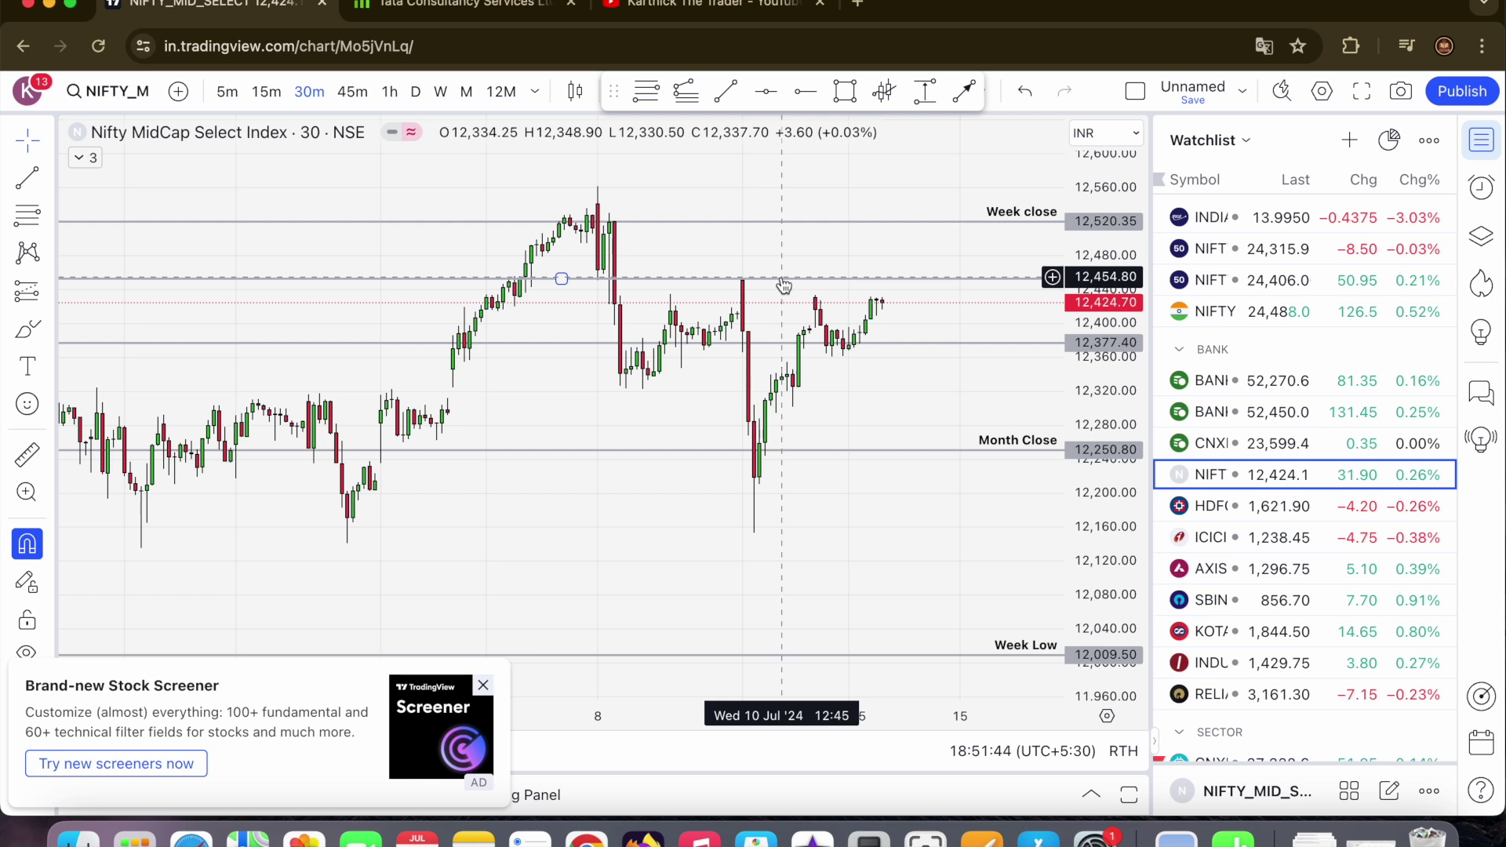
left_click_drag(808, 197, 811, 295)
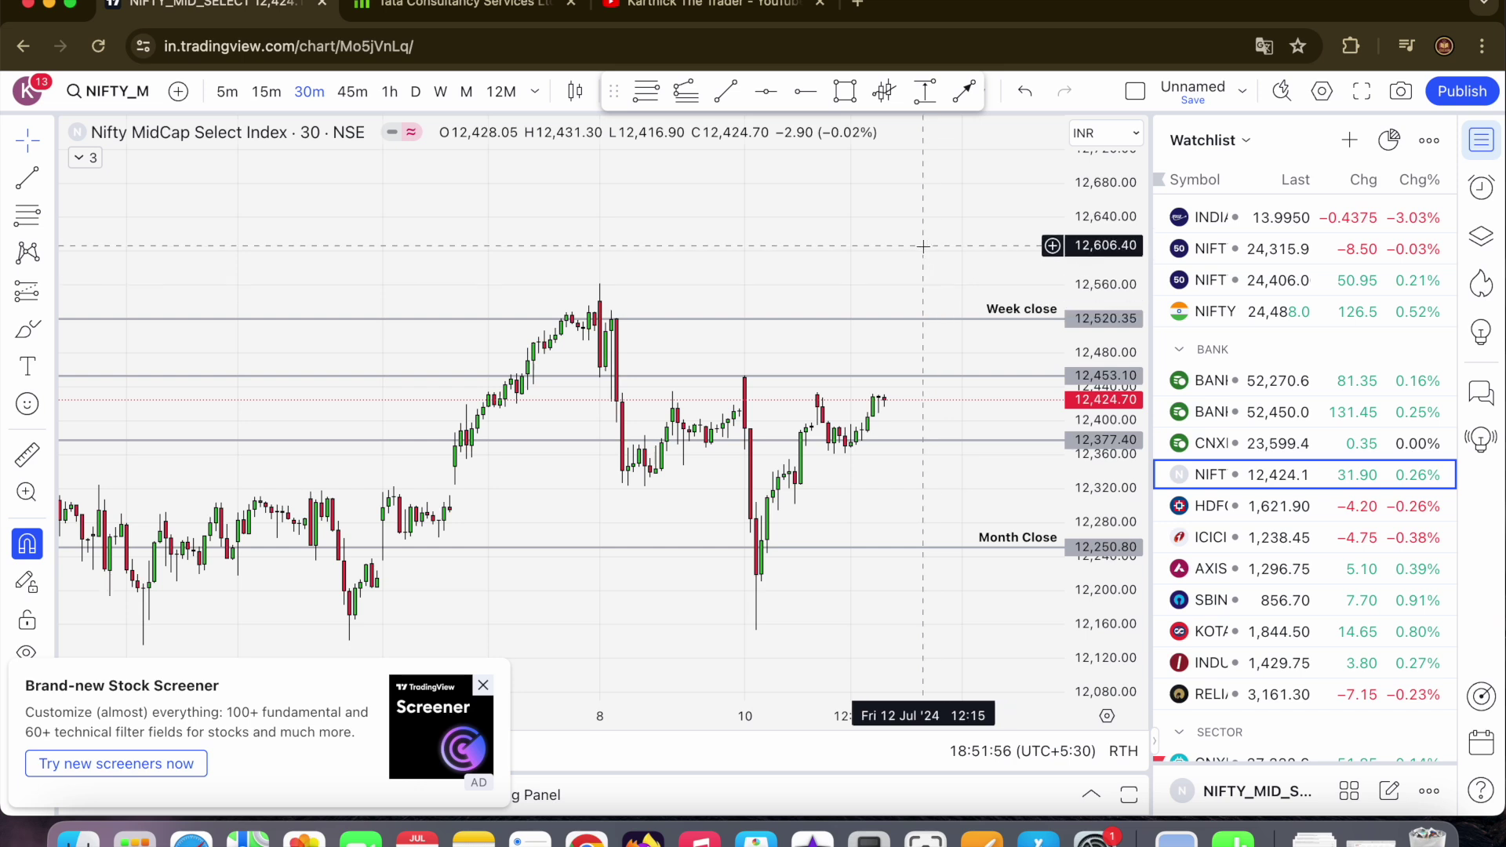
- Scroll the watchlist to the sector indices, then switch to the TCS results page
scroll(1294, 502, "down", 3)
scroll(1302, 499, "down", 2)
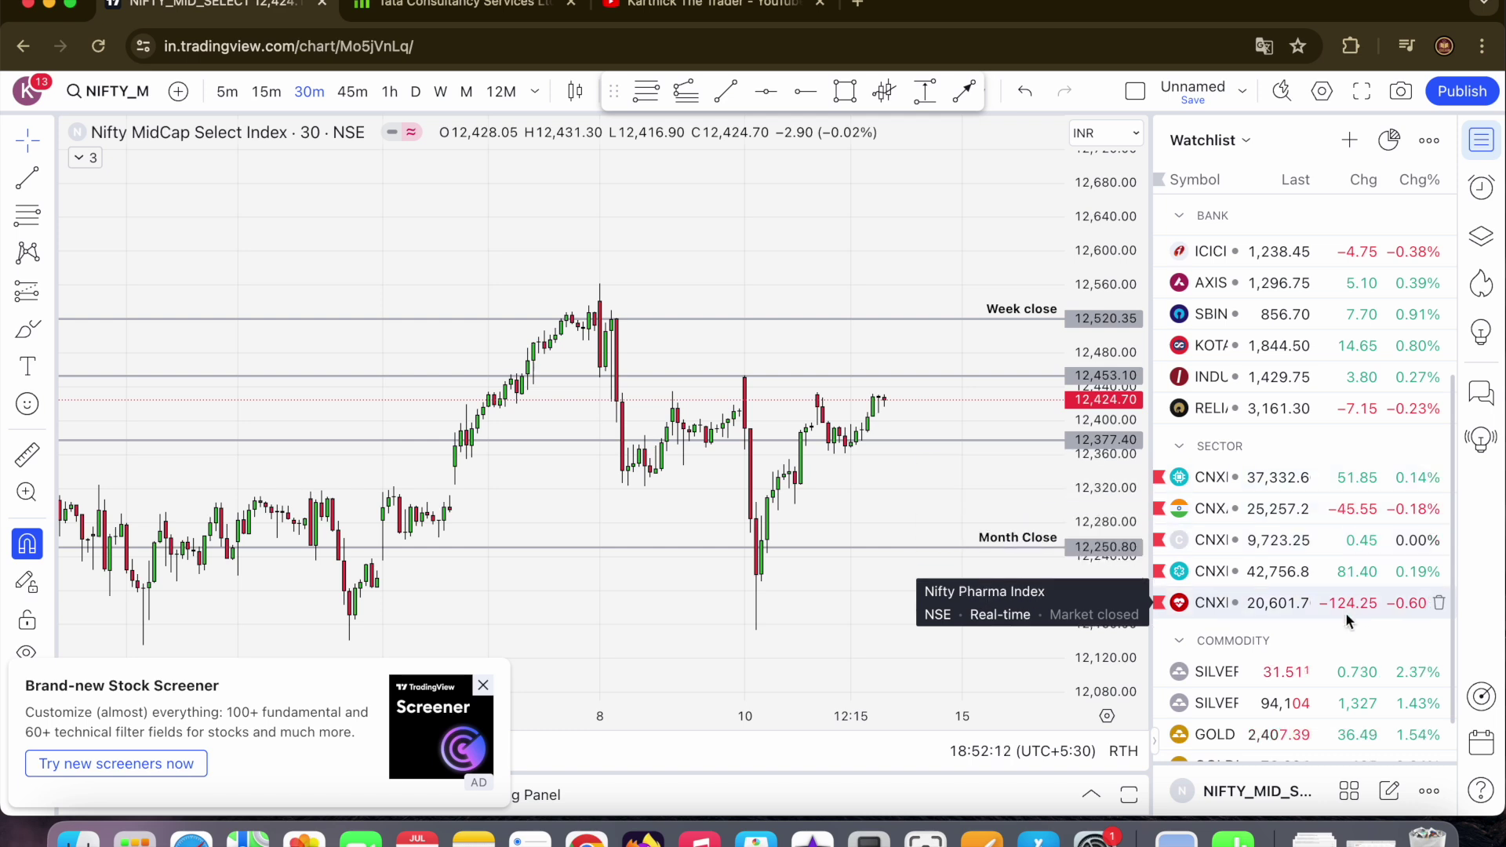
left_click(453, 8)
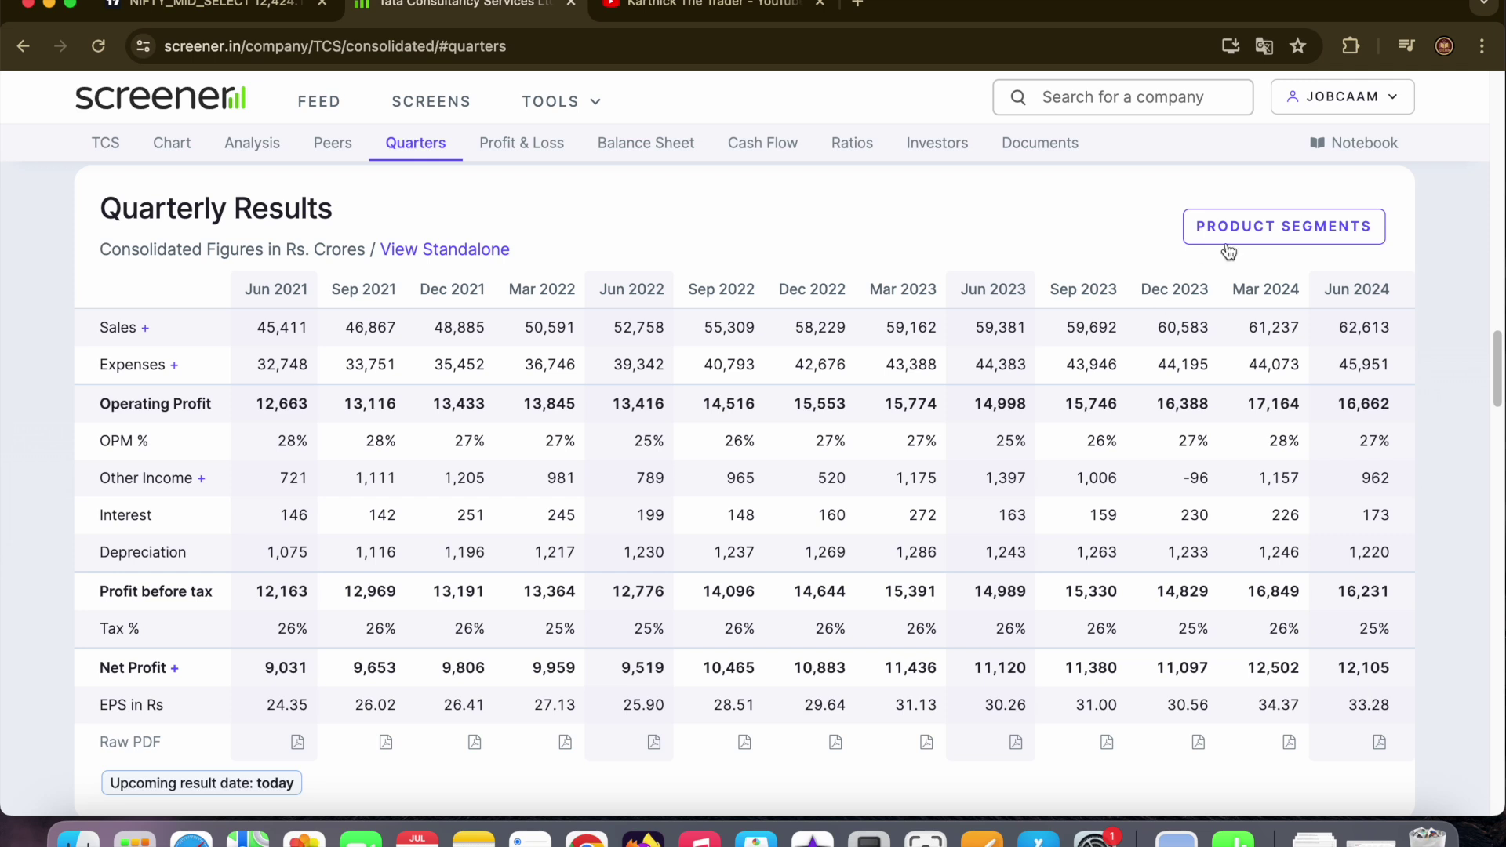
- Return to the TradingView chart and switch it to daily candles
left_click(238, 14)
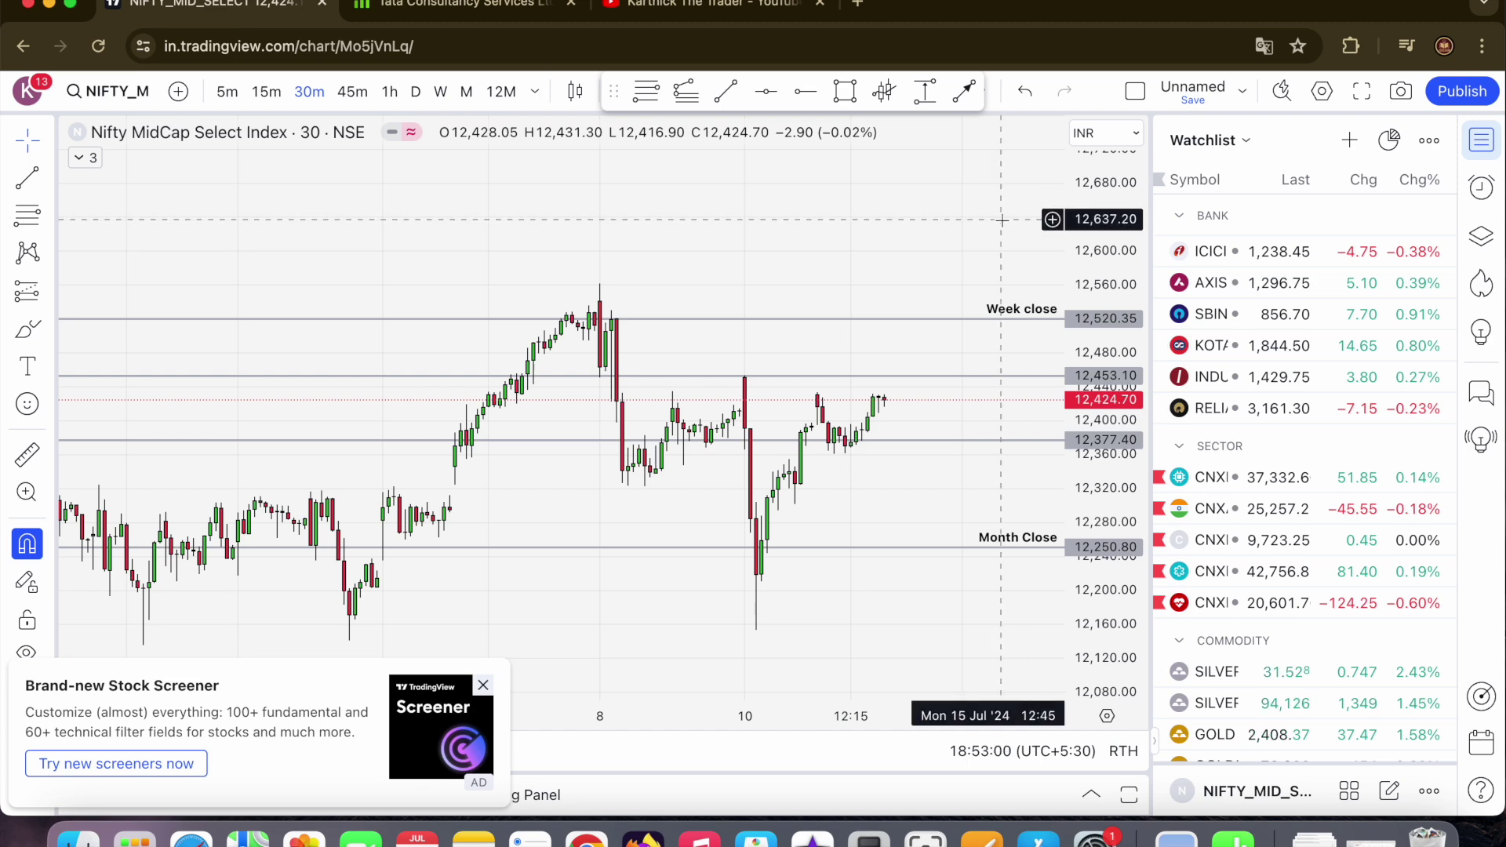
scroll(1001, 221, "left", 5)
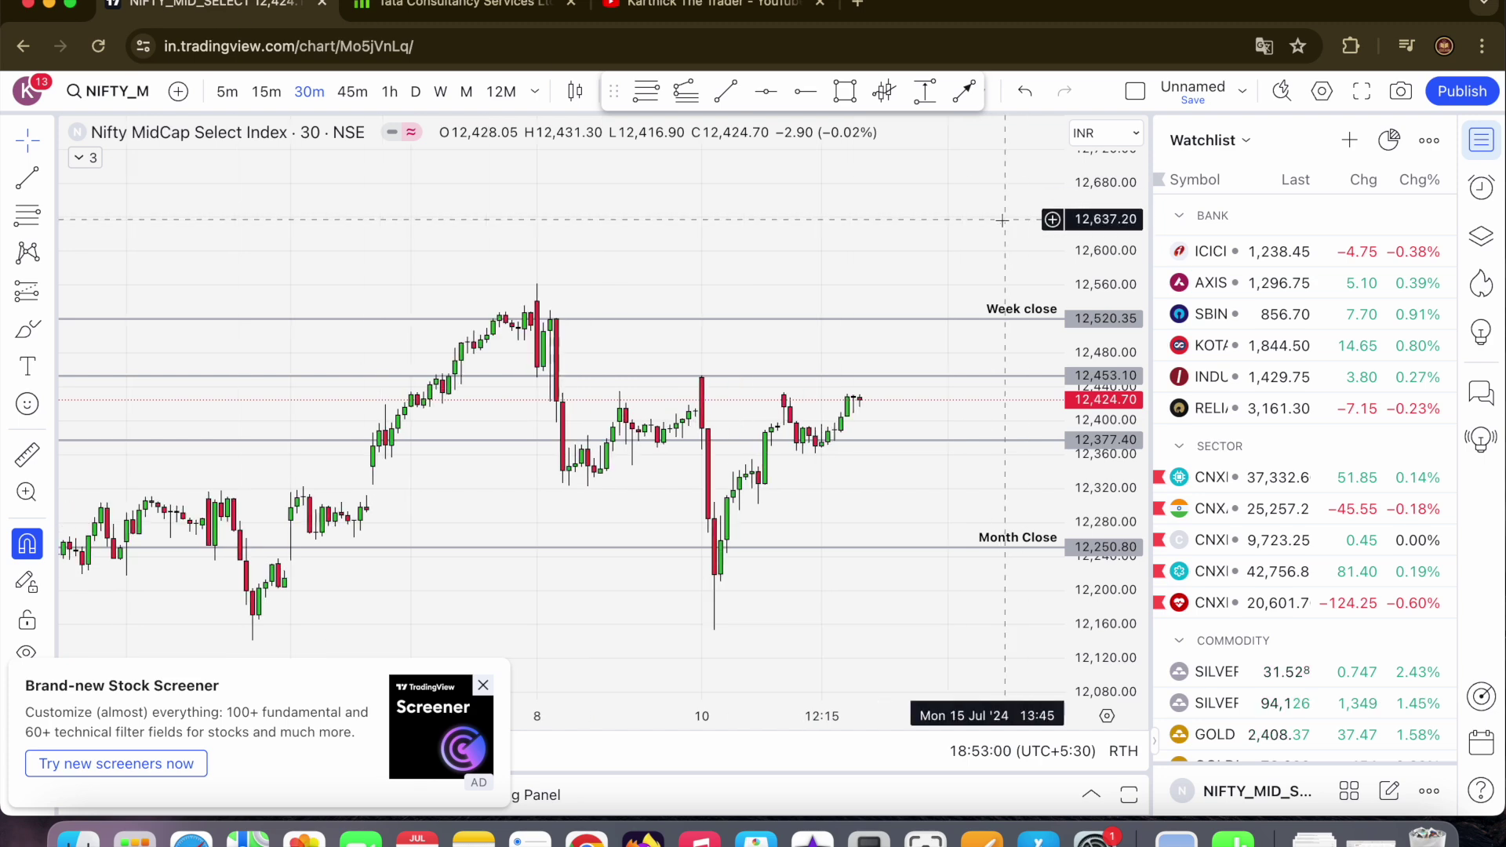
left_click(418, 95)
- Reset the chart view and load the WELSPUNLIV (Welspun Living) NSE chart
right_click(844, 237)
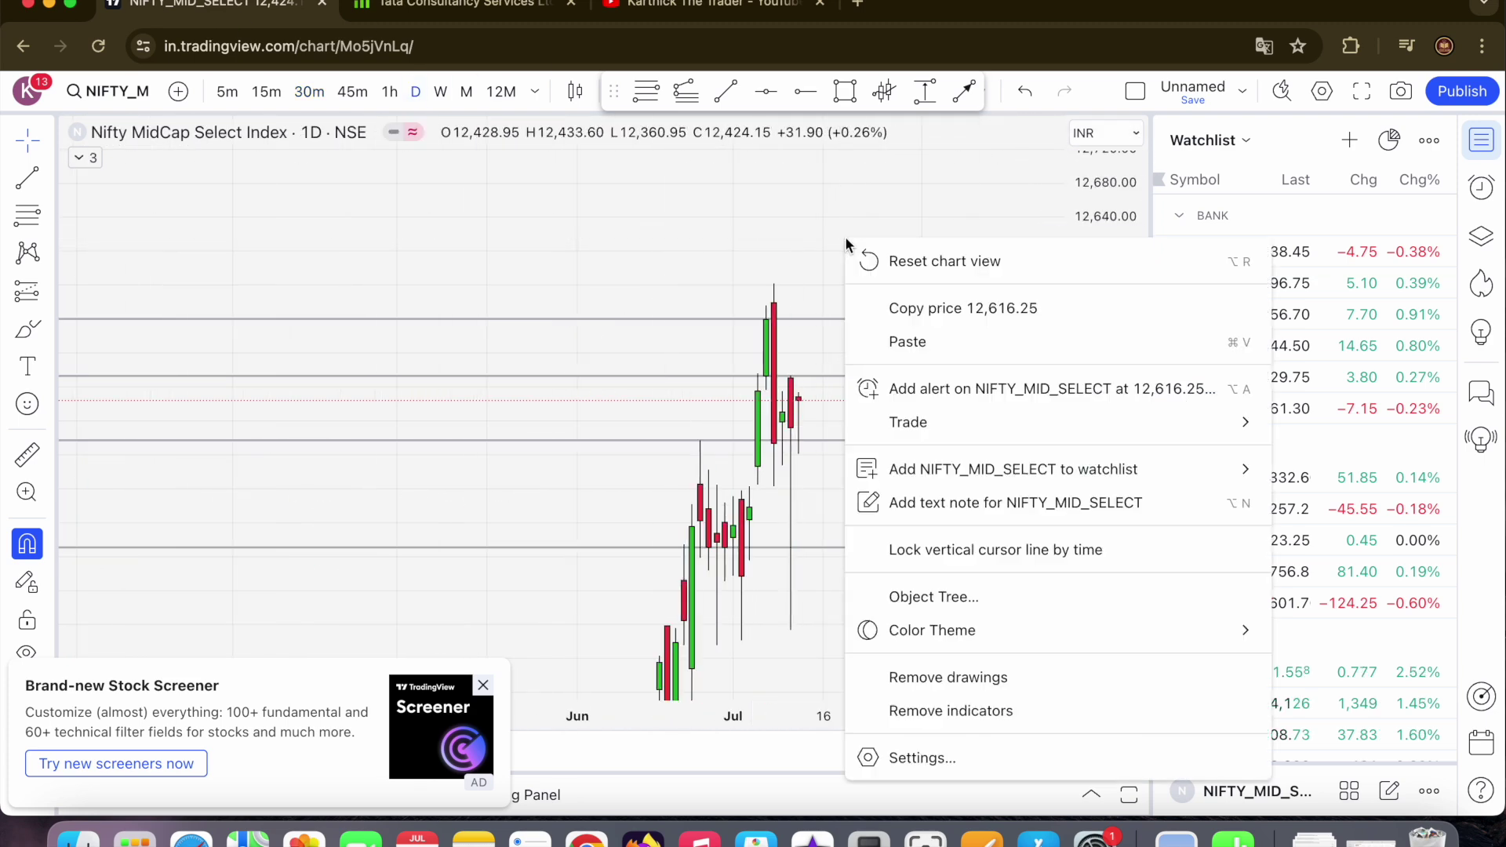
left_click(872, 262)
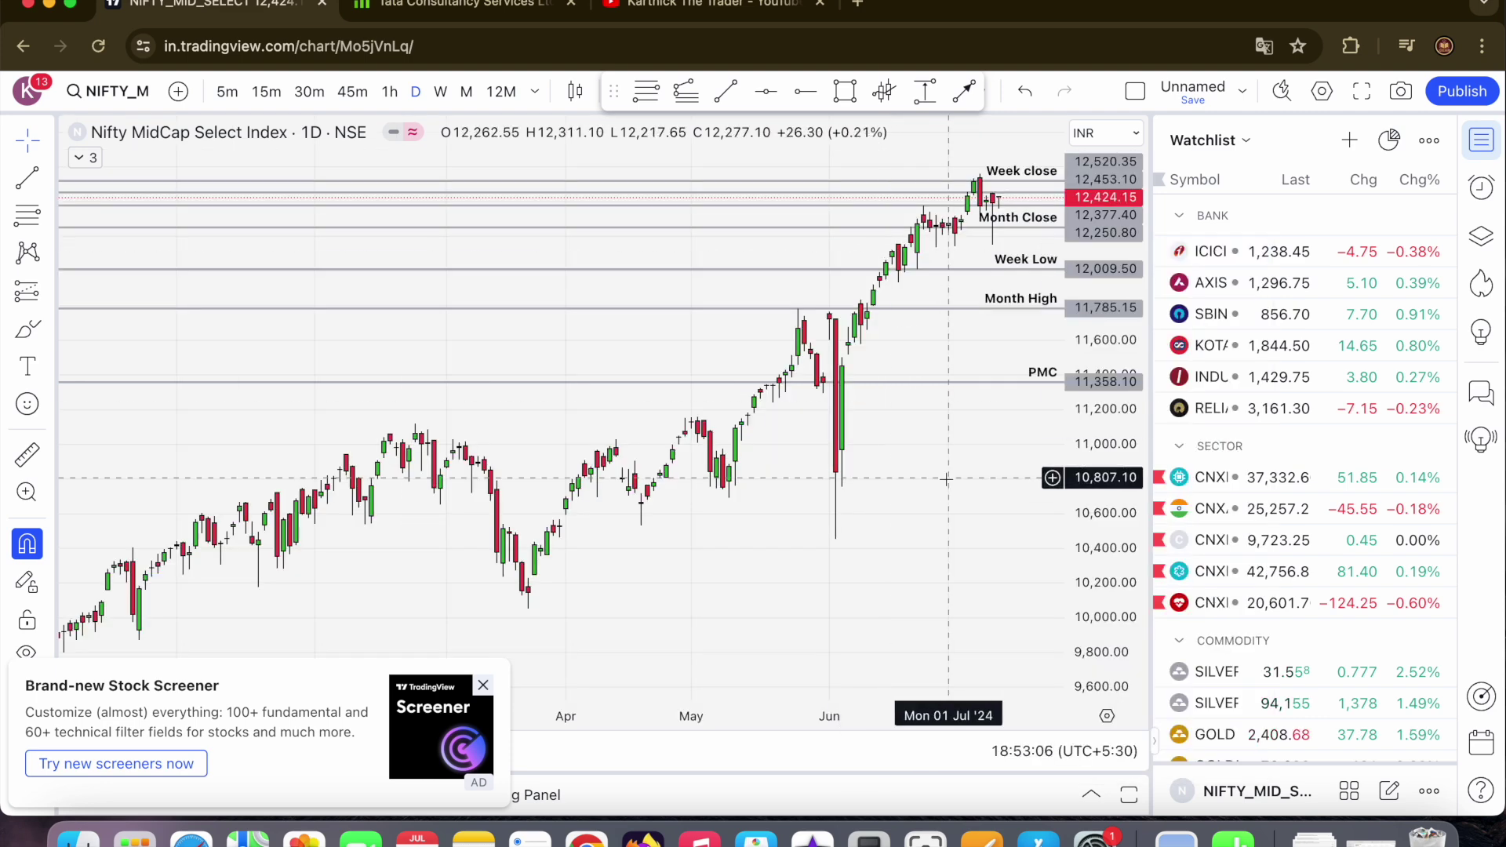
type("WE")
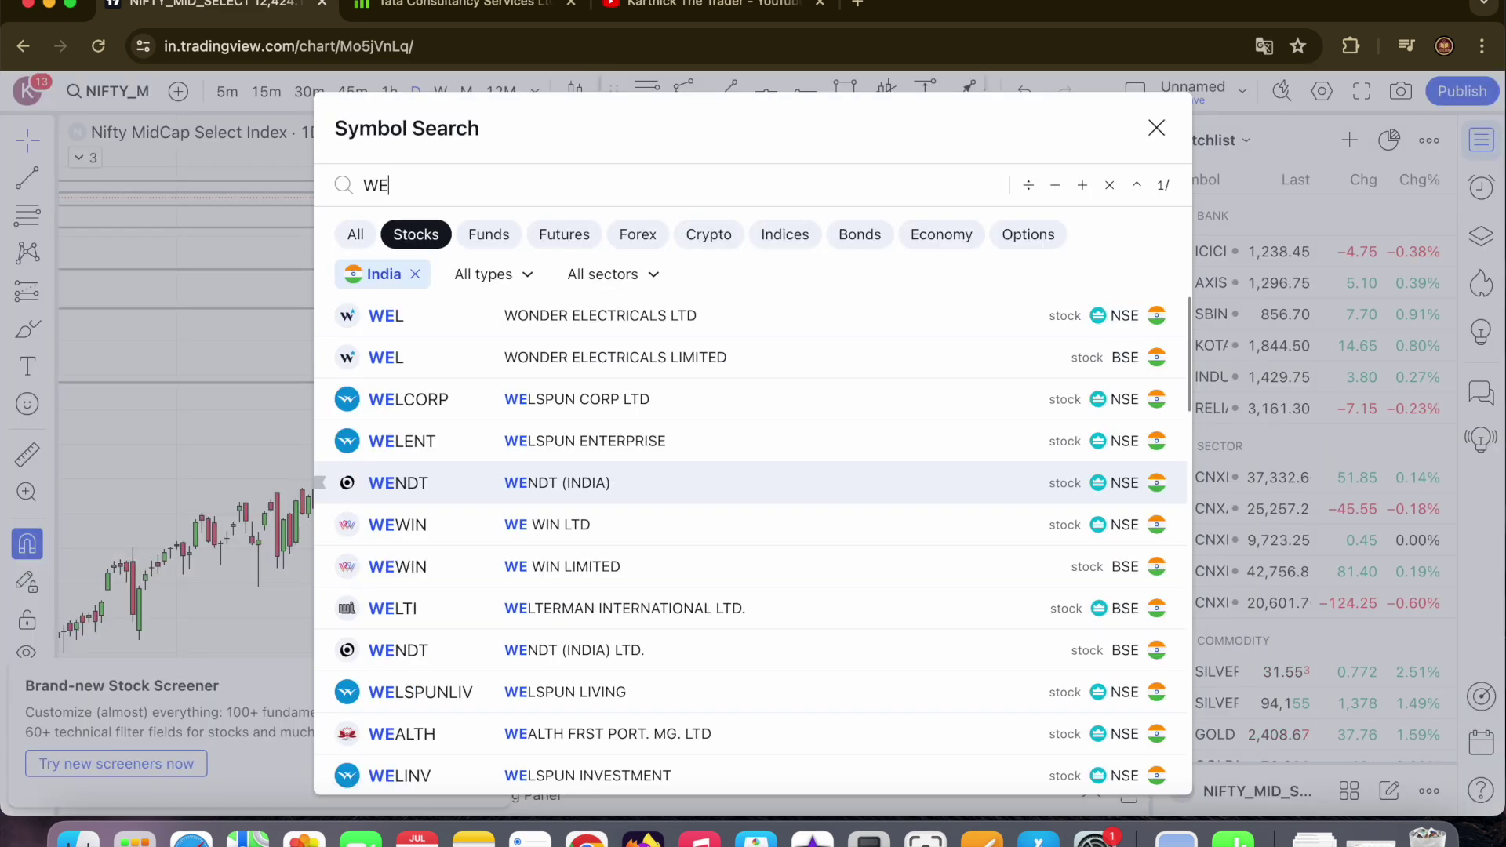
type("LSPUN")
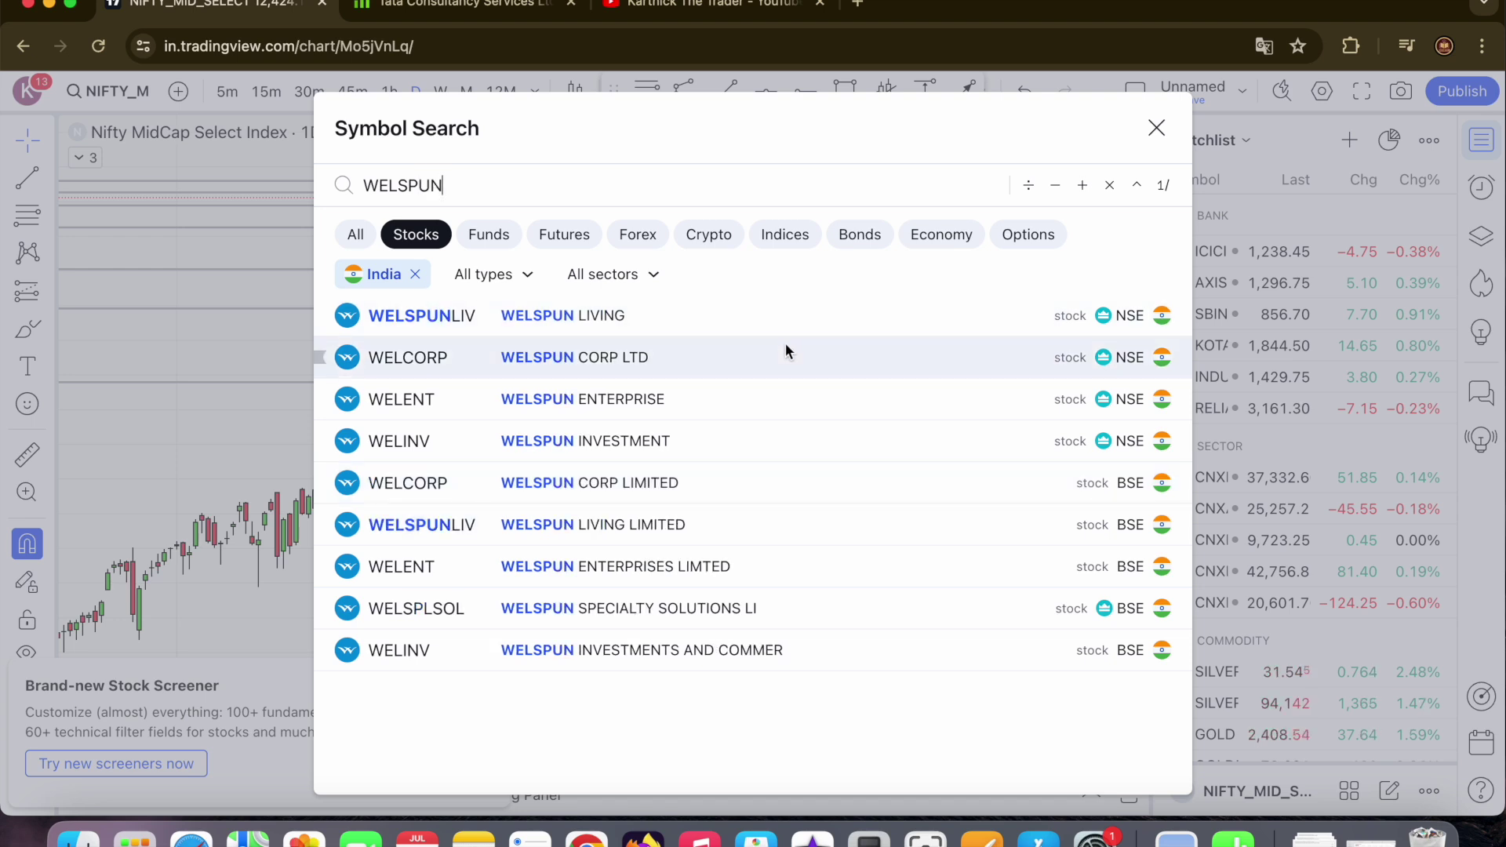
left_click(811, 323)
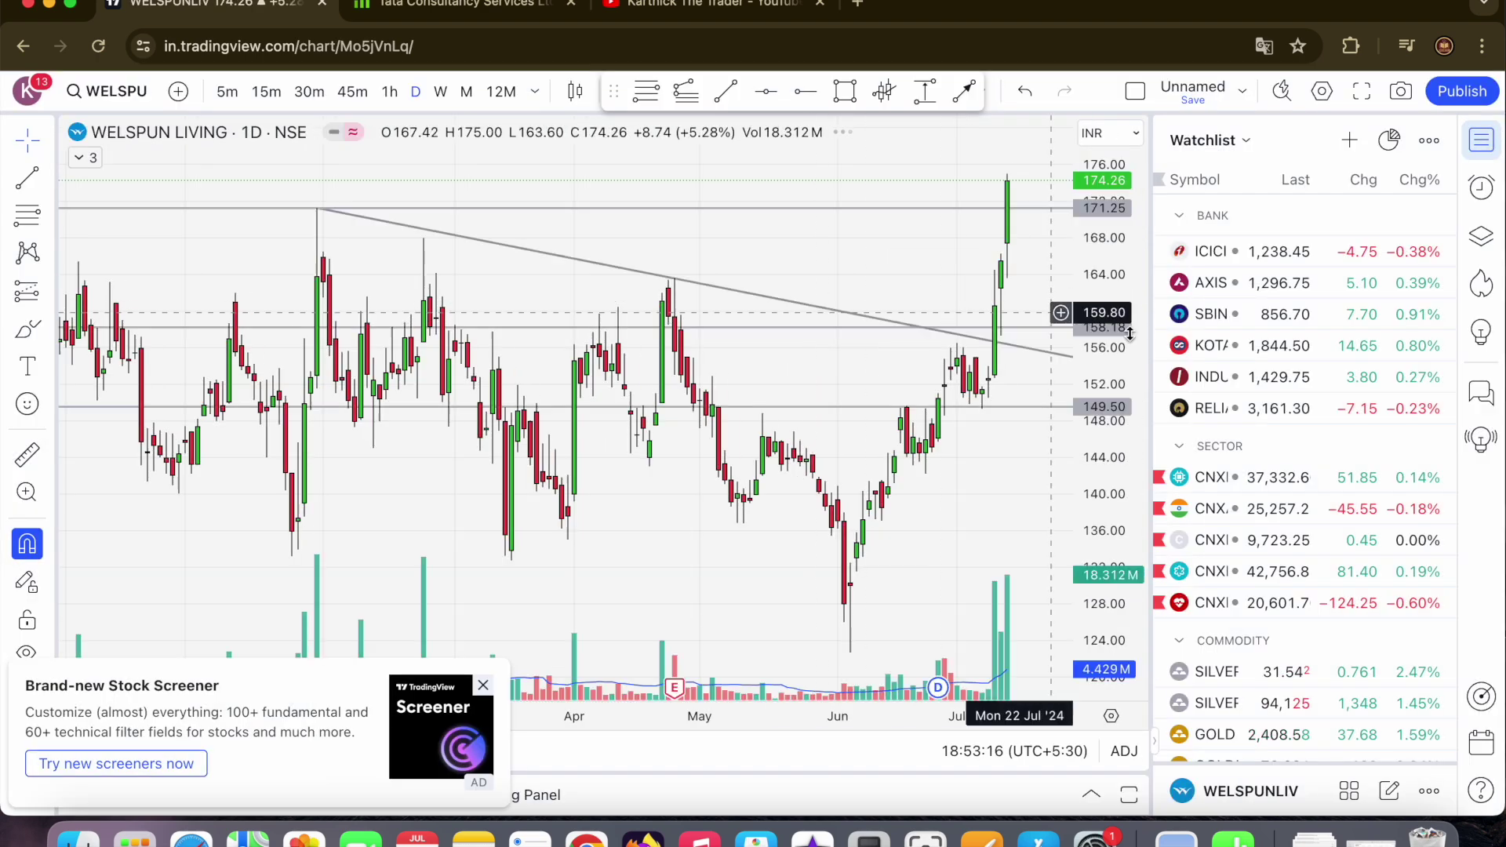
scroll(949, 447, "down", 5)
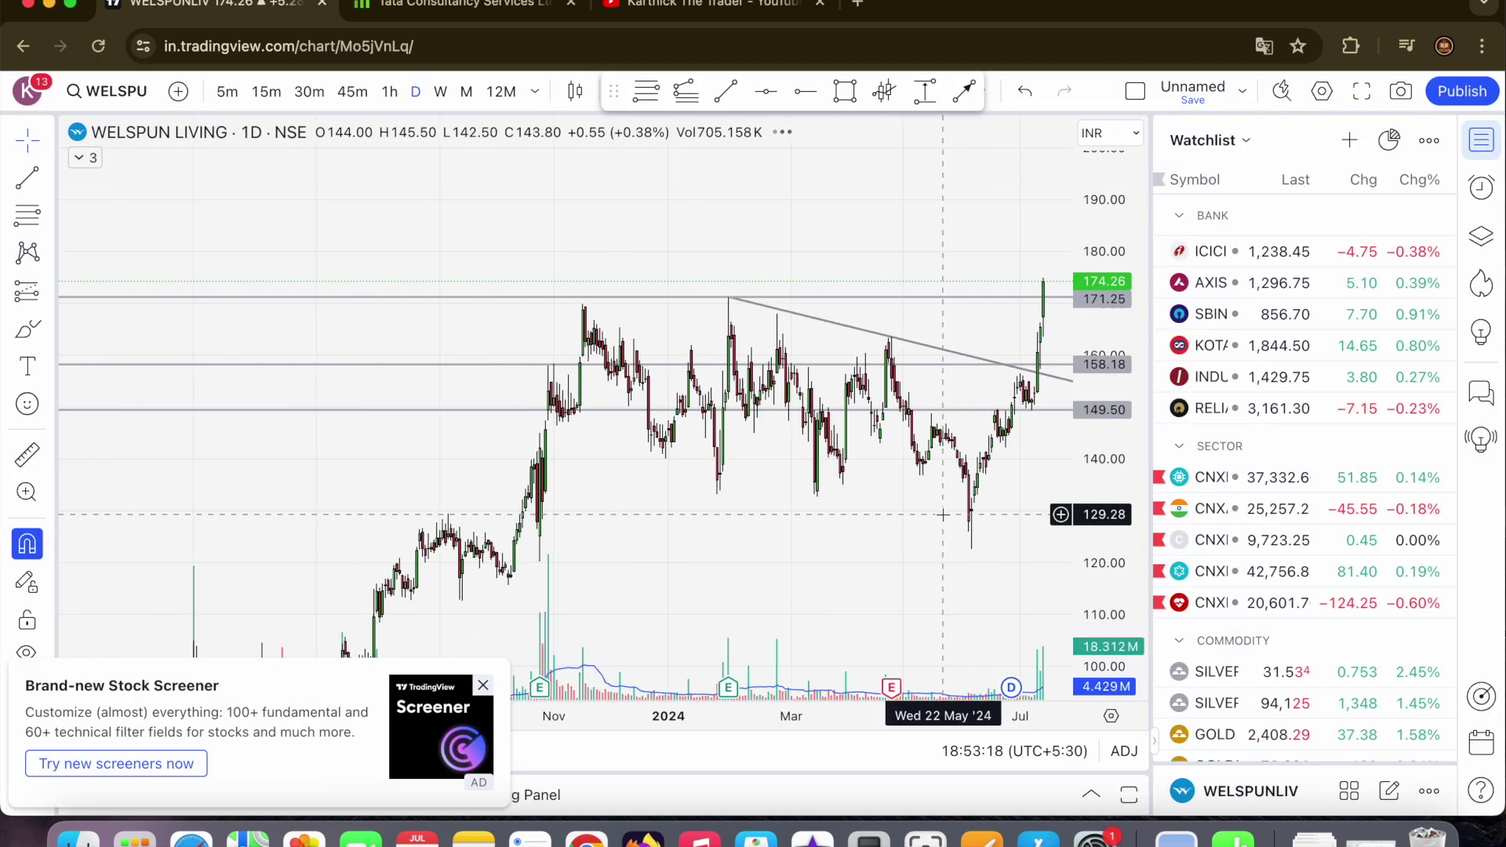
scroll(936, 444, "up", 2)
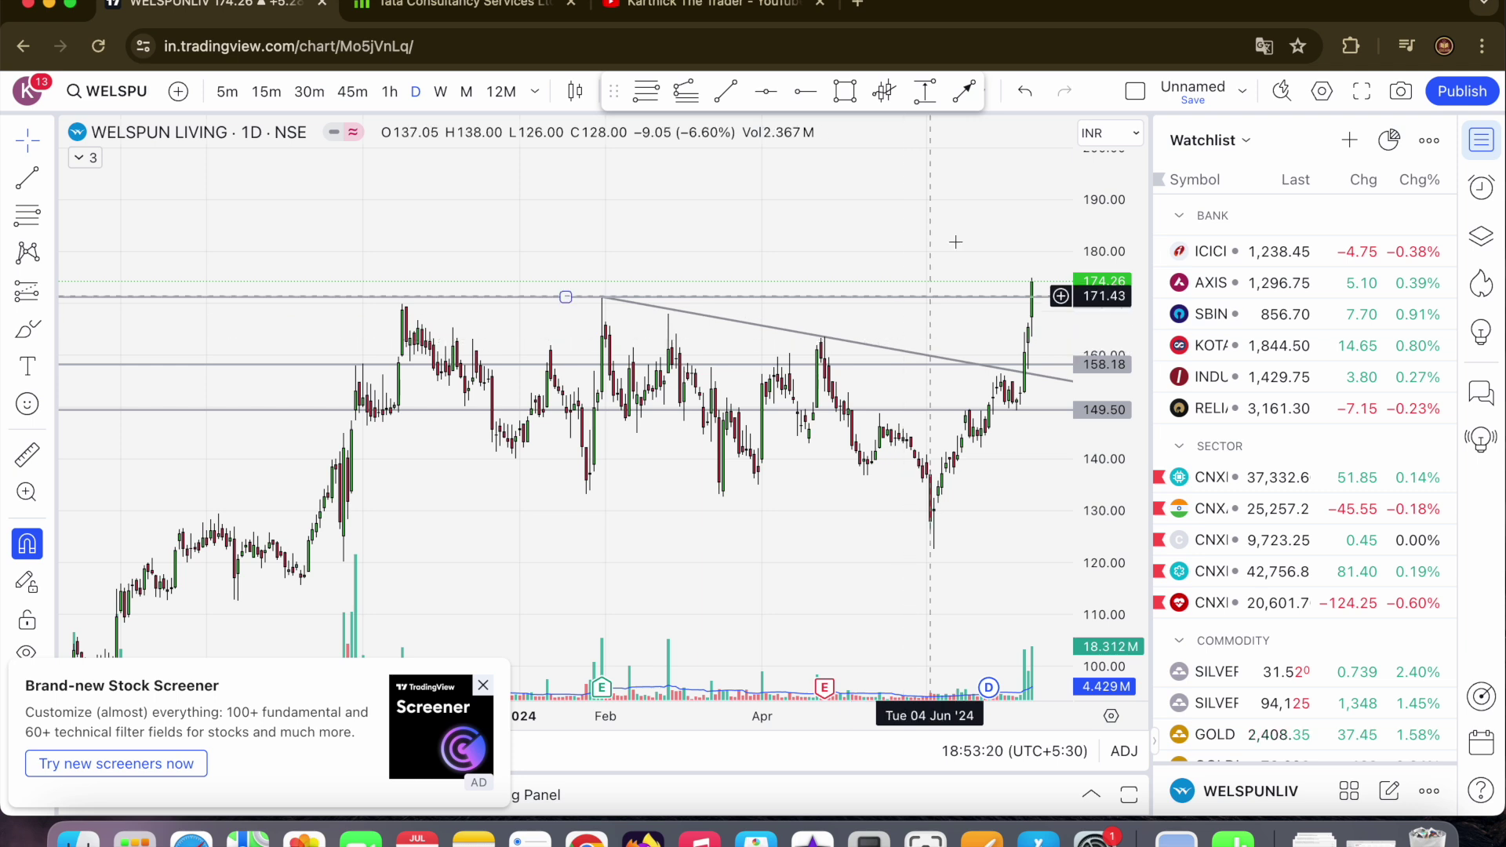
left_click_drag(972, 228, 875, 243)
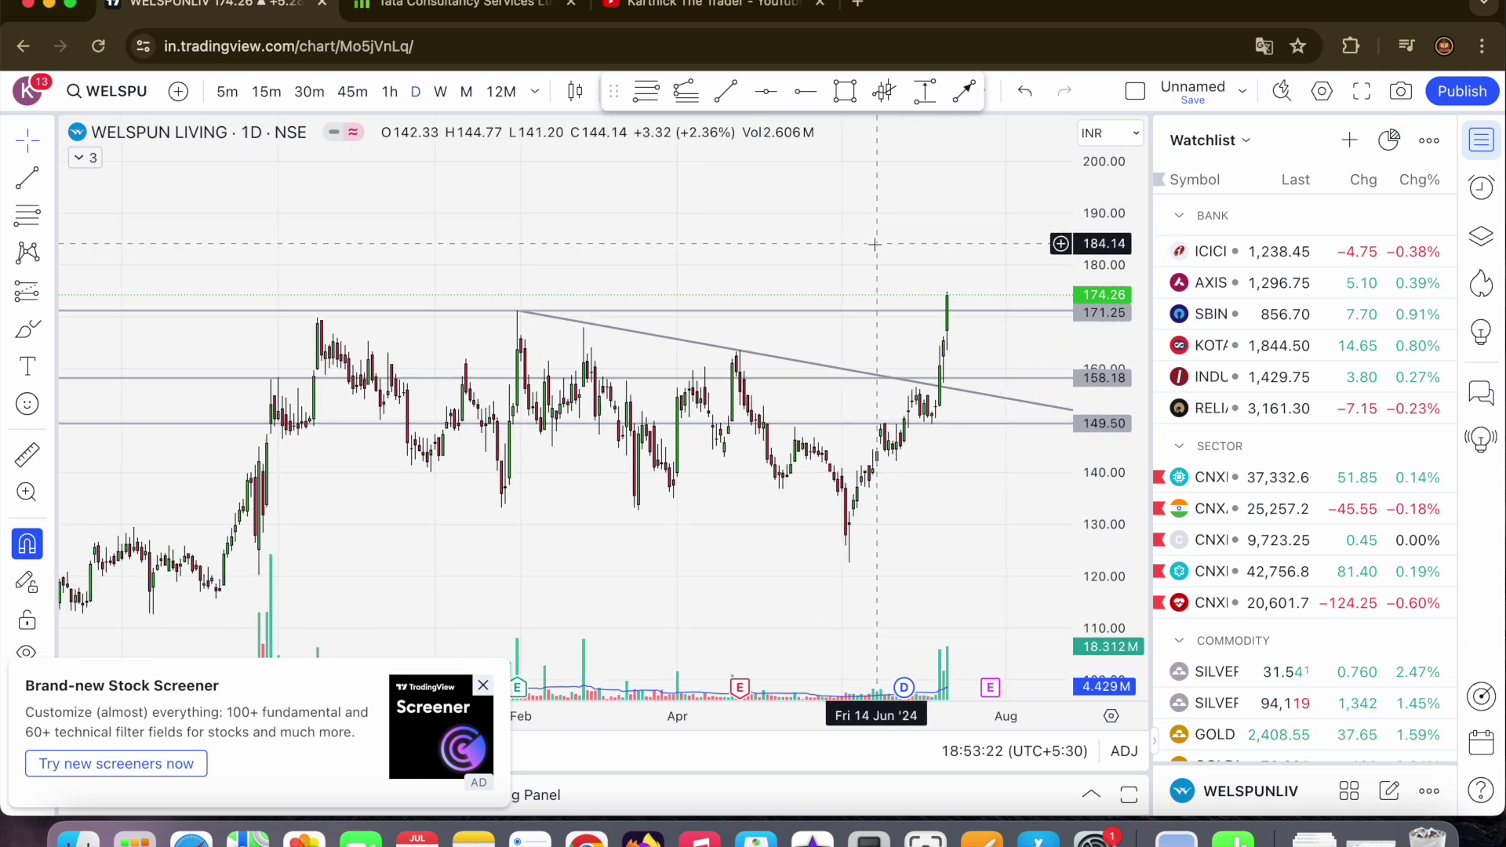
scroll(1125, 371, "down", 1)
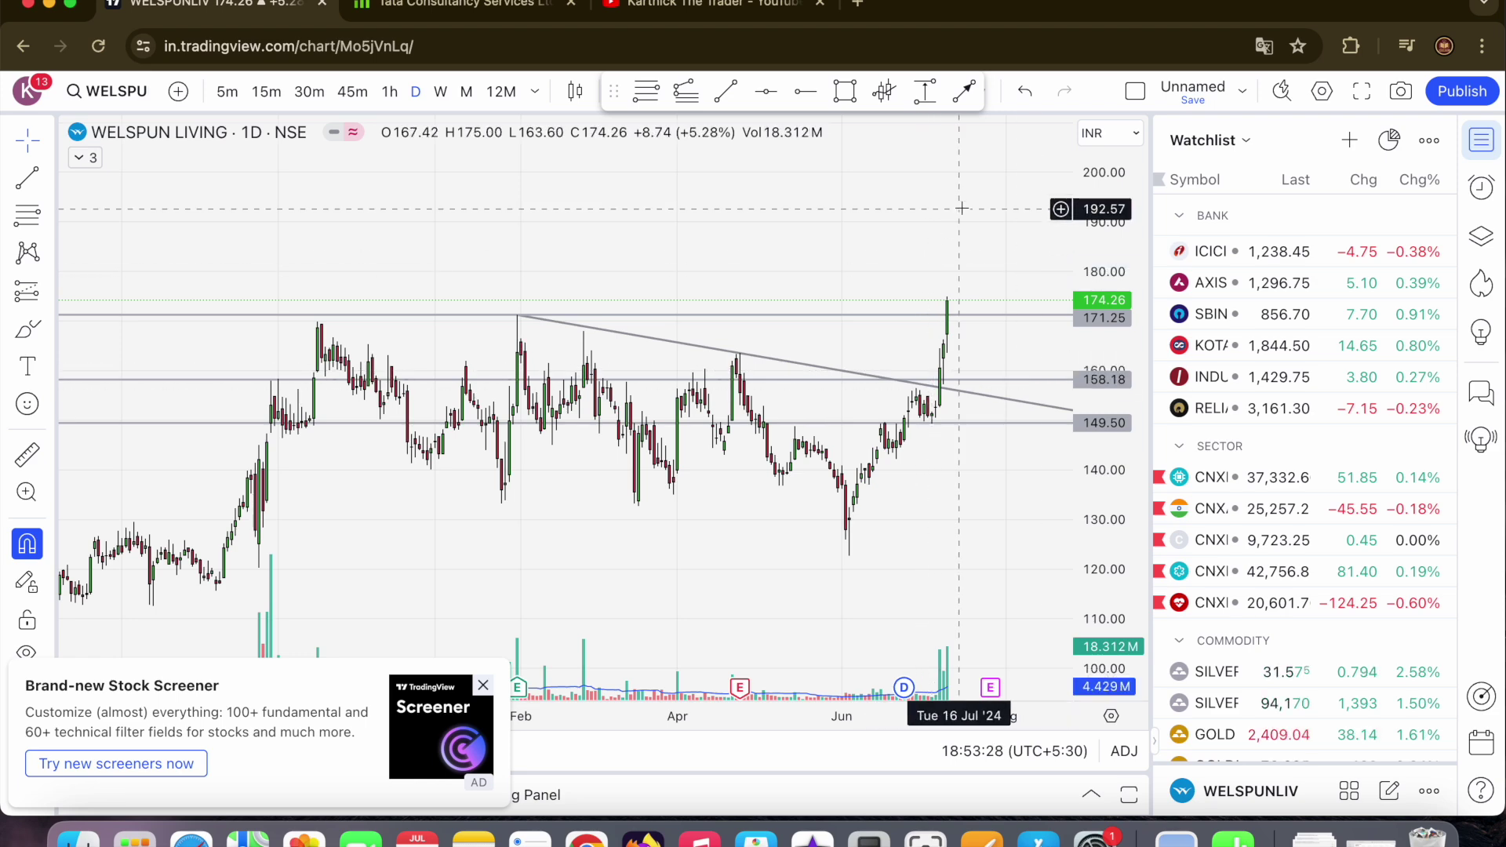
scroll(949, 298, "up", 5)
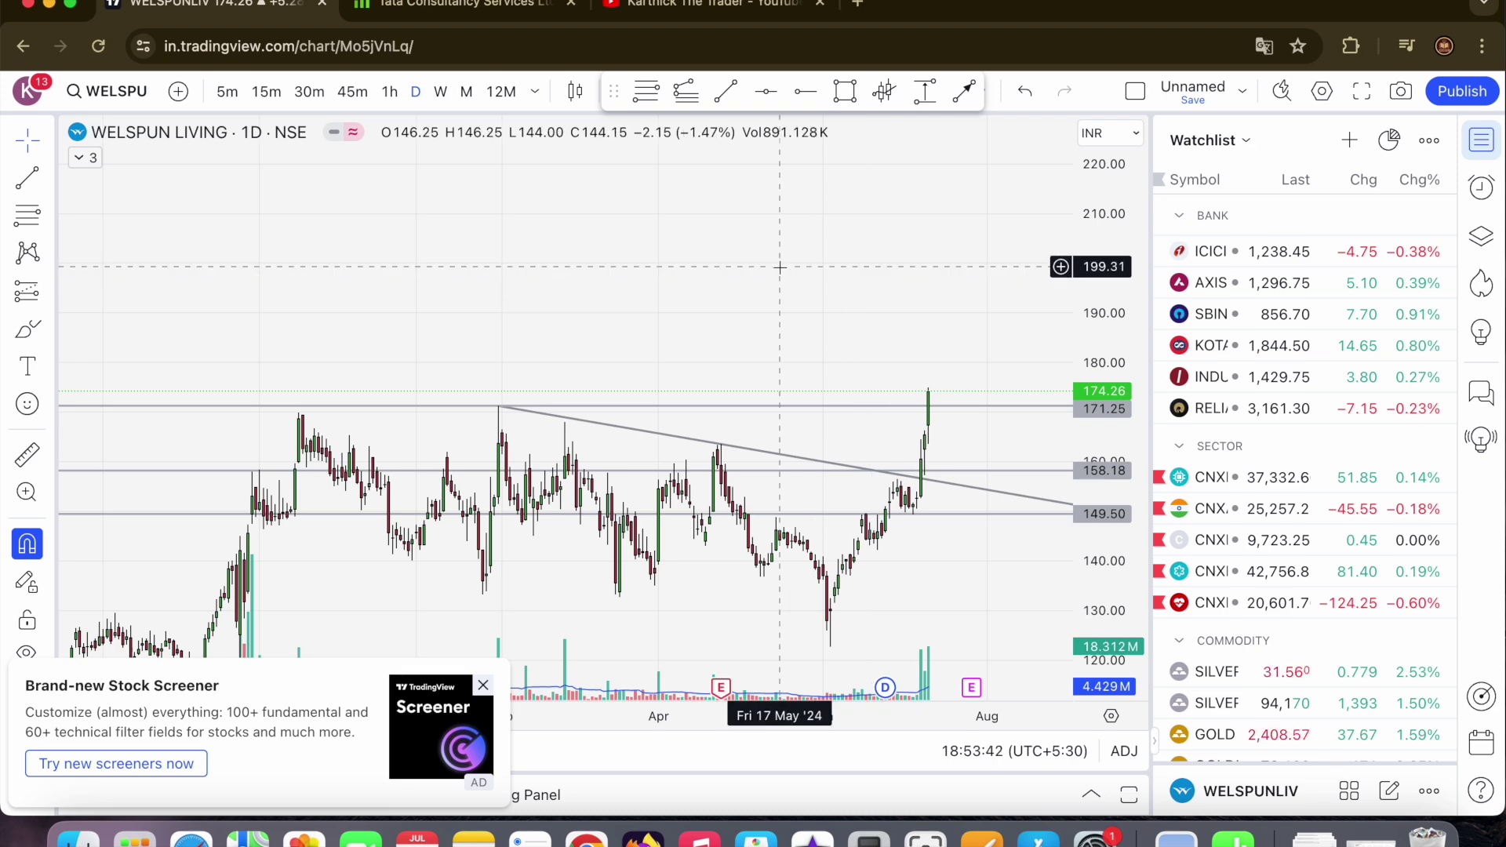
- Load Paisalo Digital (NSE) and frame its triangle breakout toward 79.46 on the daily chart
type("PAISALO")
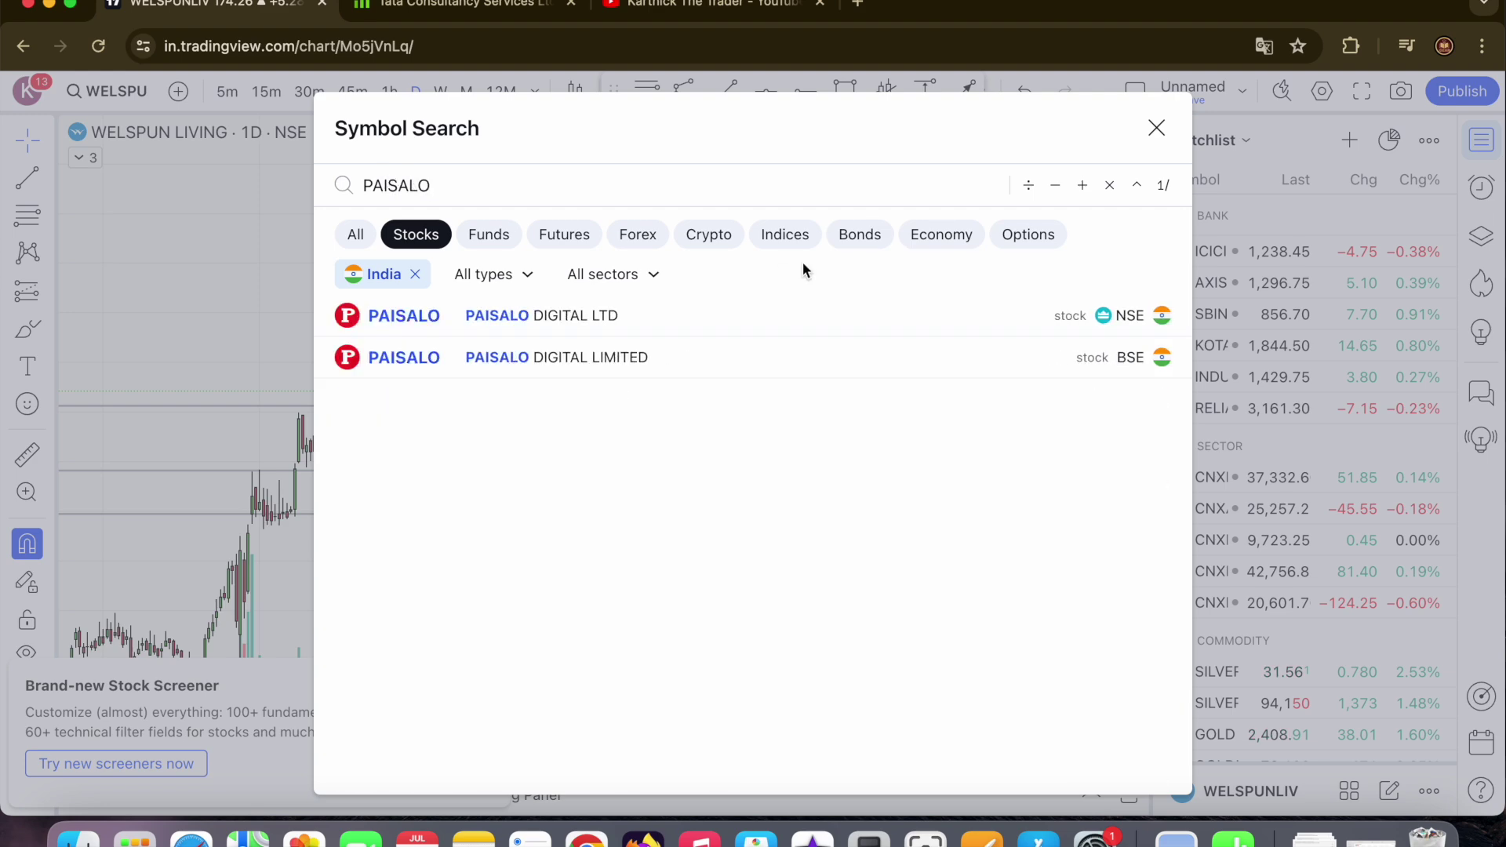
left_click(633, 309)
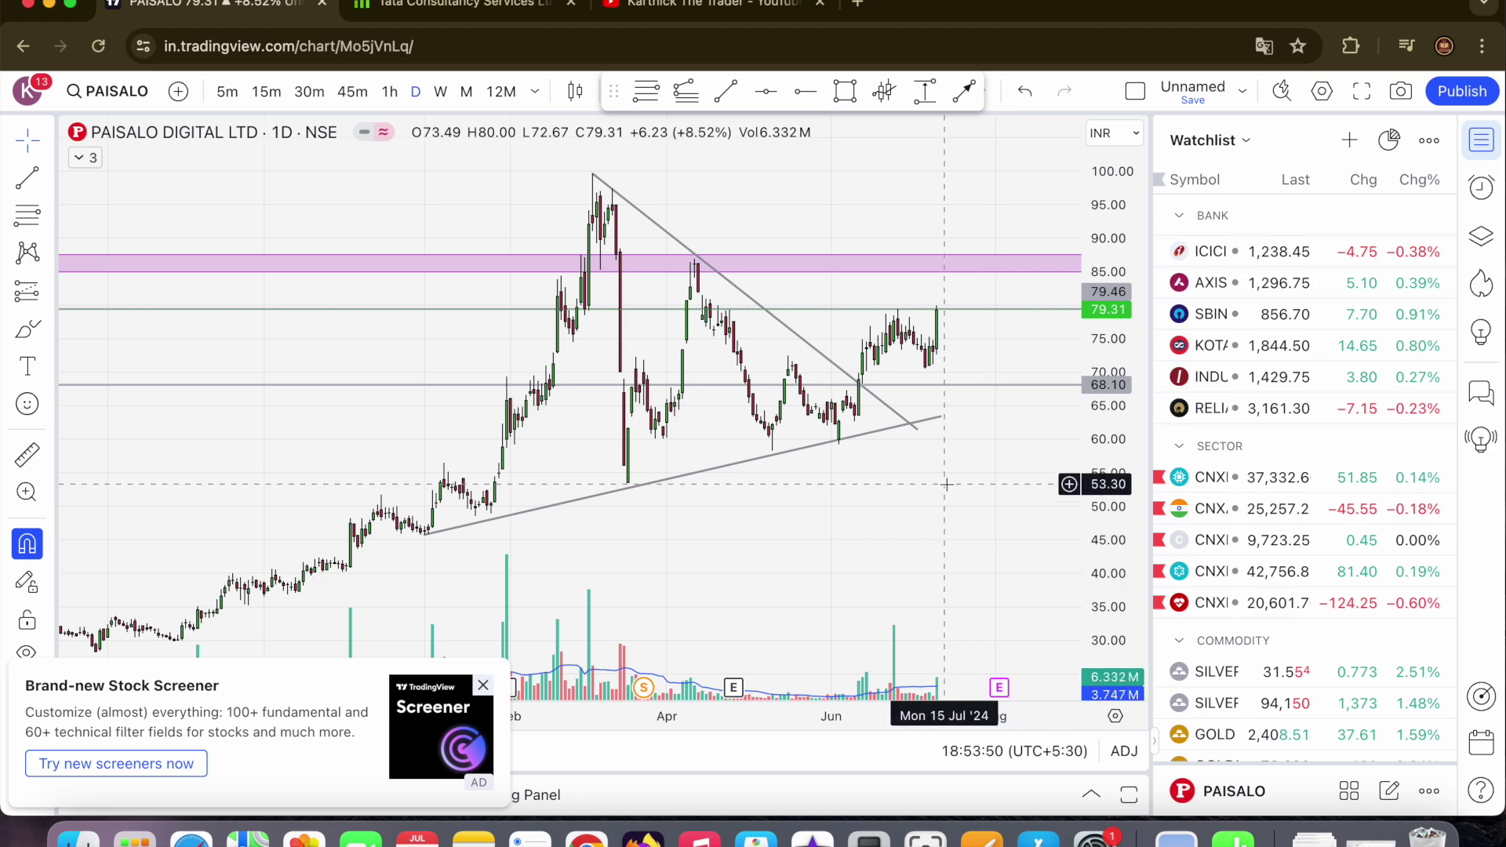
scroll(939, 481, "up", 2)
left_click_drag(937, 497, 912, 562)
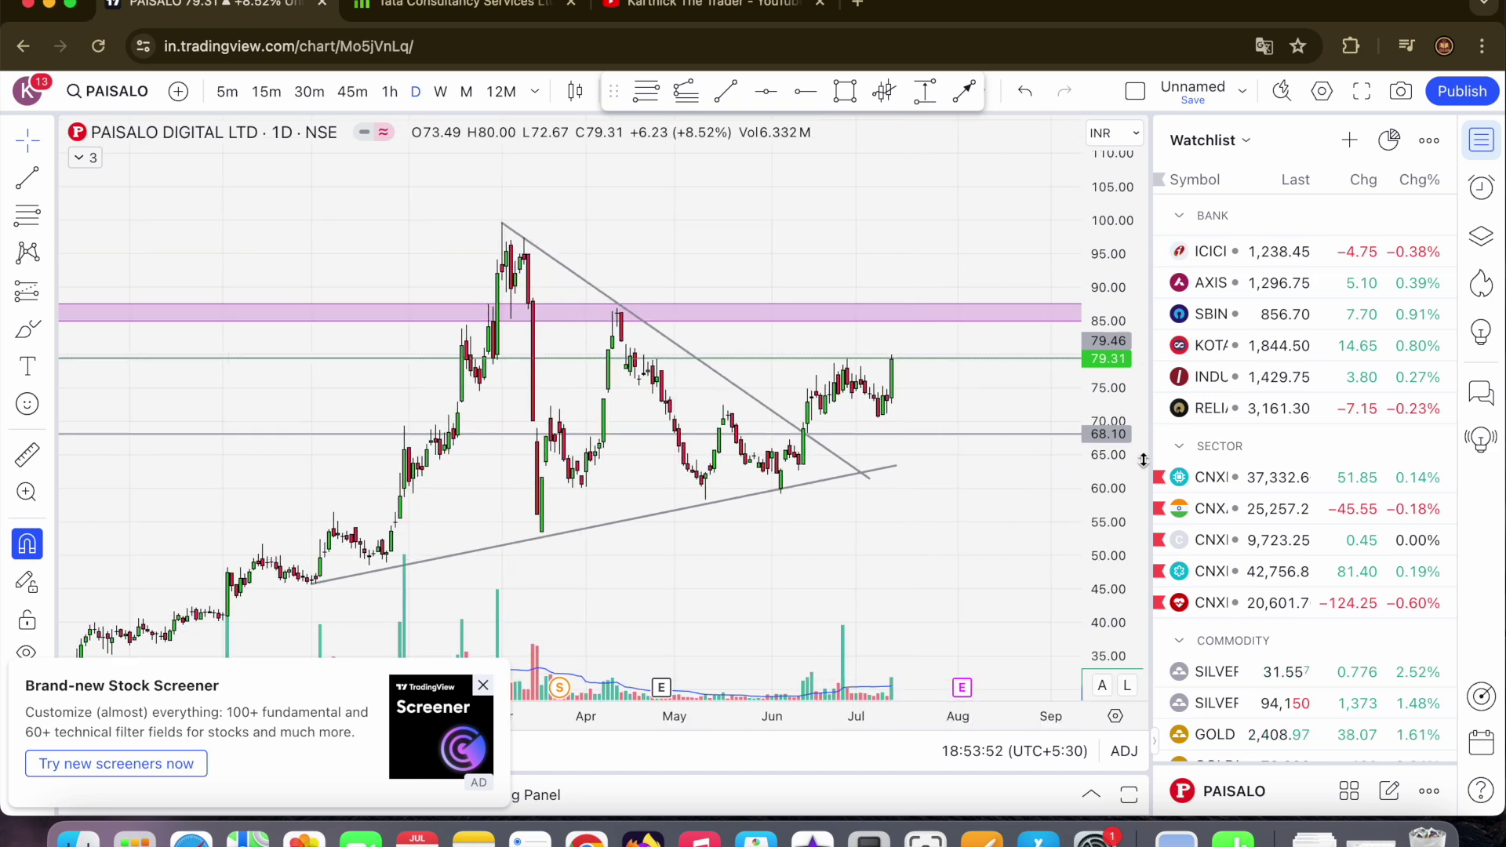
scroll(988, 509, "up", 2)
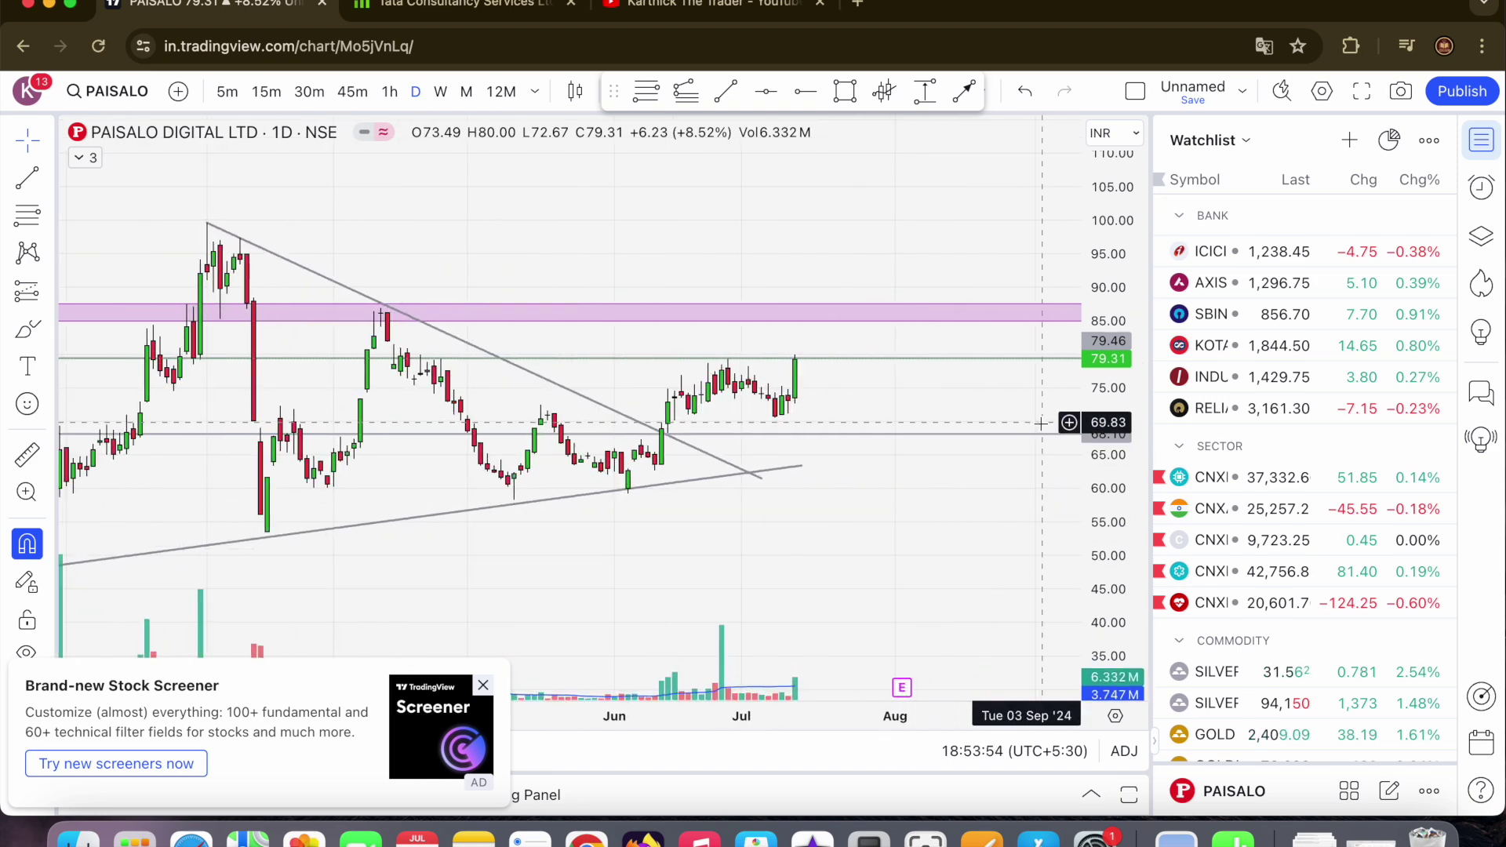
scroll(1042, 424, "down", 1)
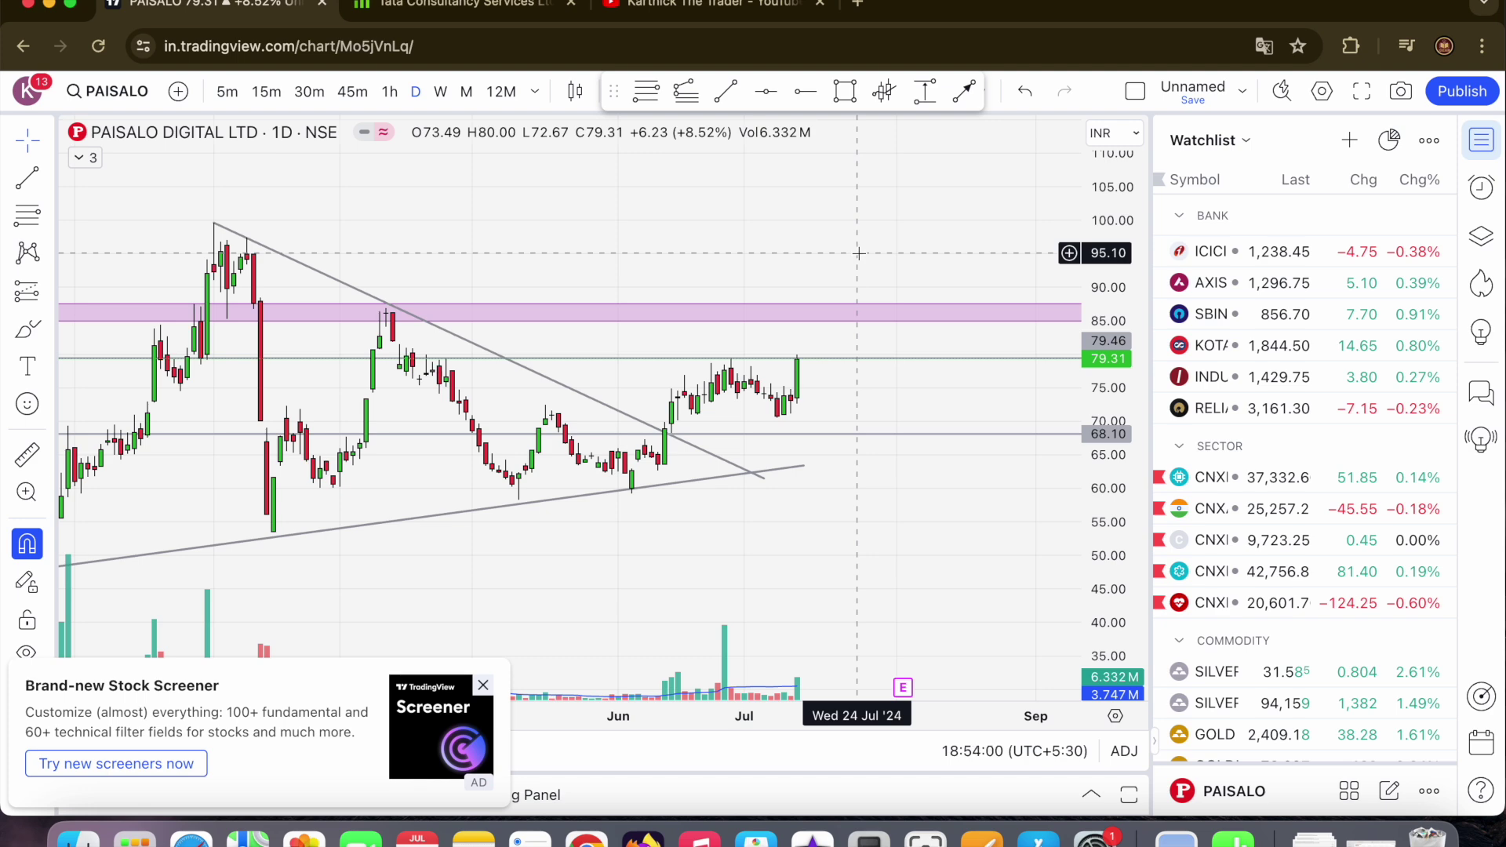
scroll(863, 251, "down", 3)
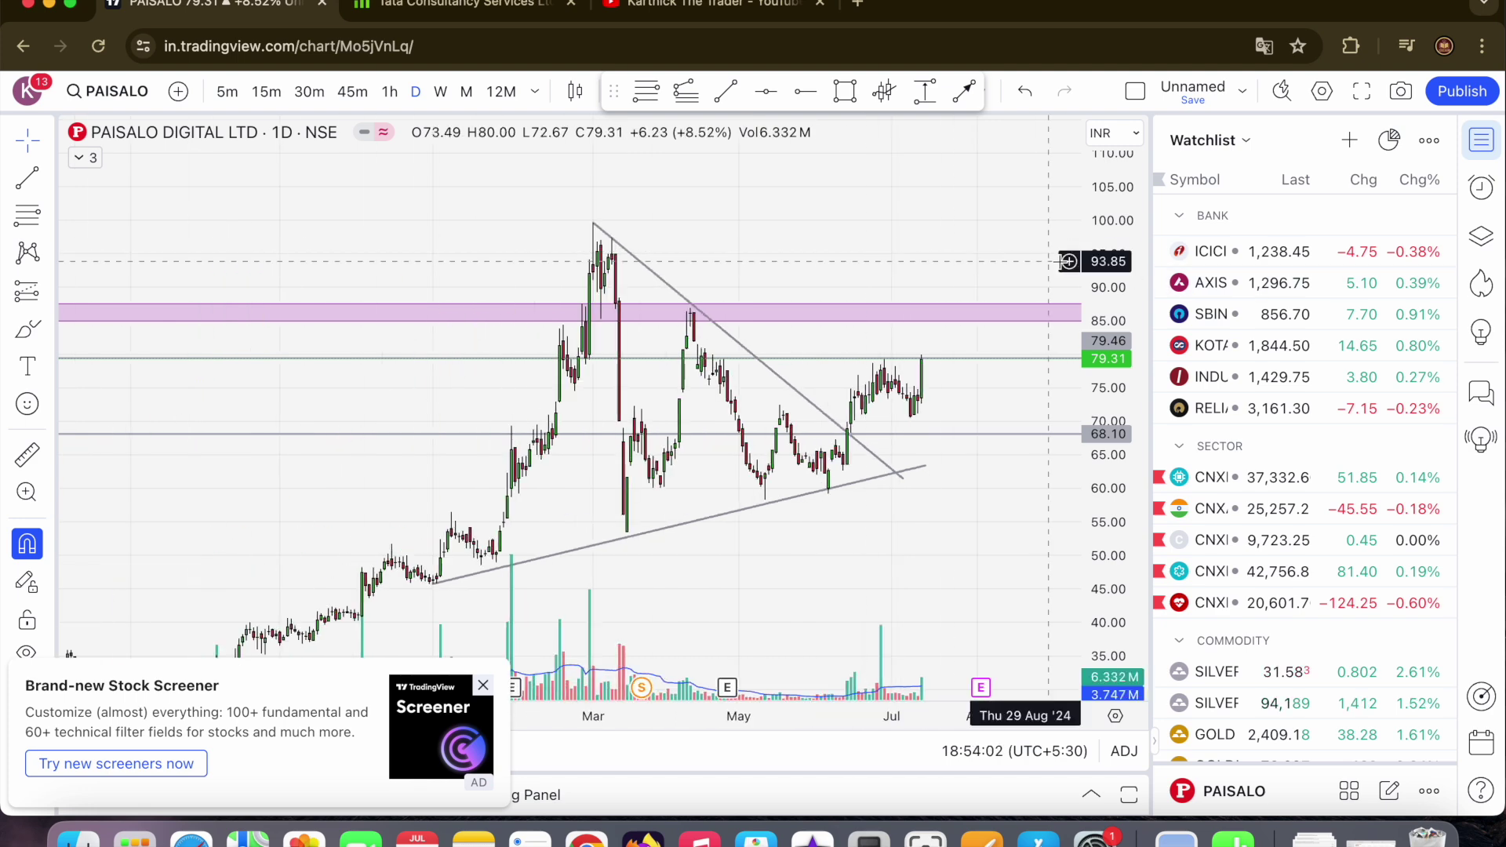
left_click_drag(1109, 258, 1090, 439)
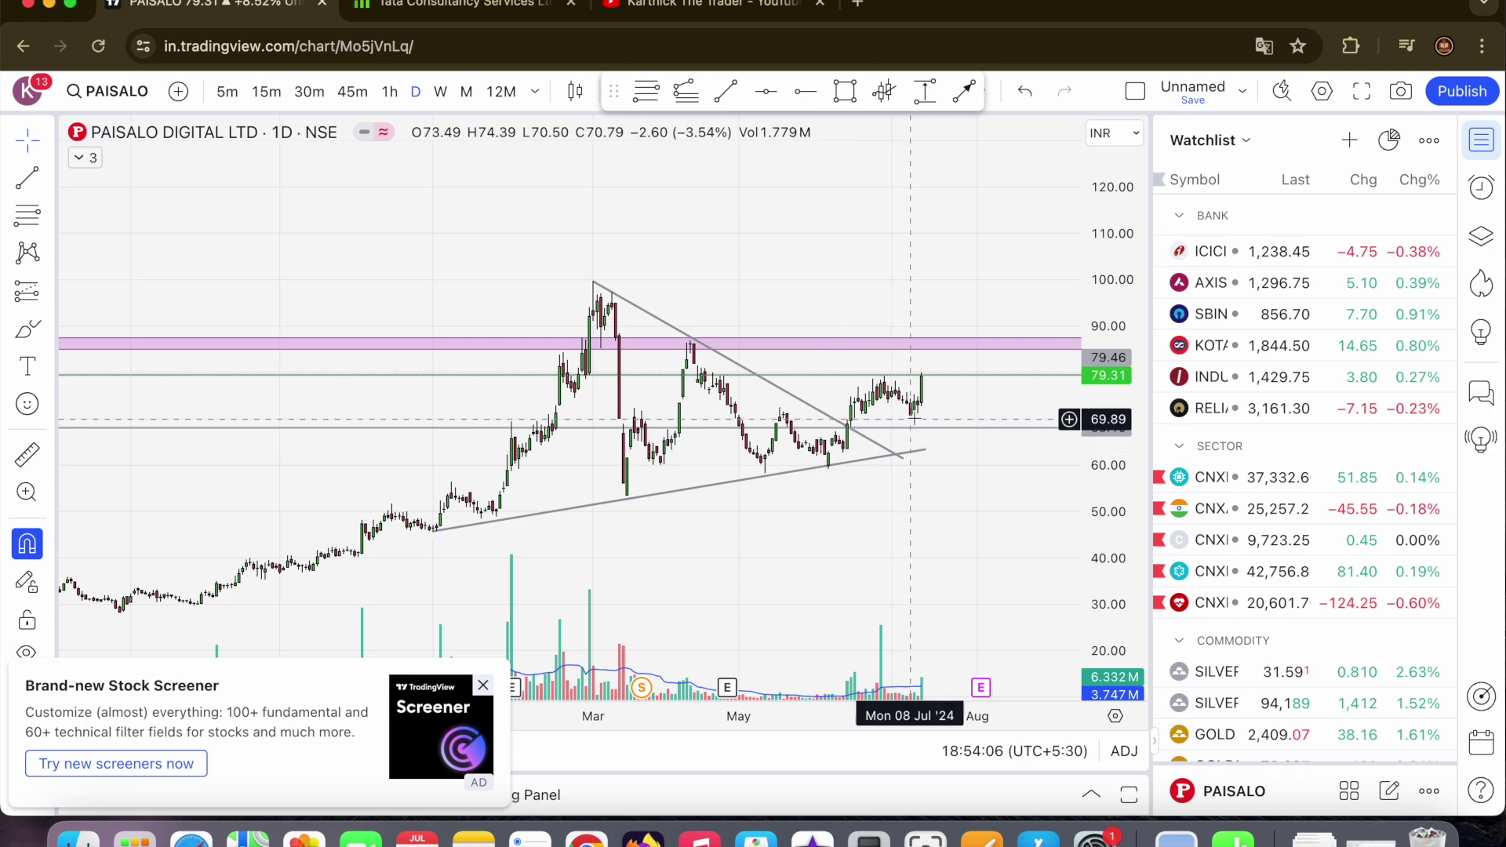
scroll(962, 279, "up", 3)
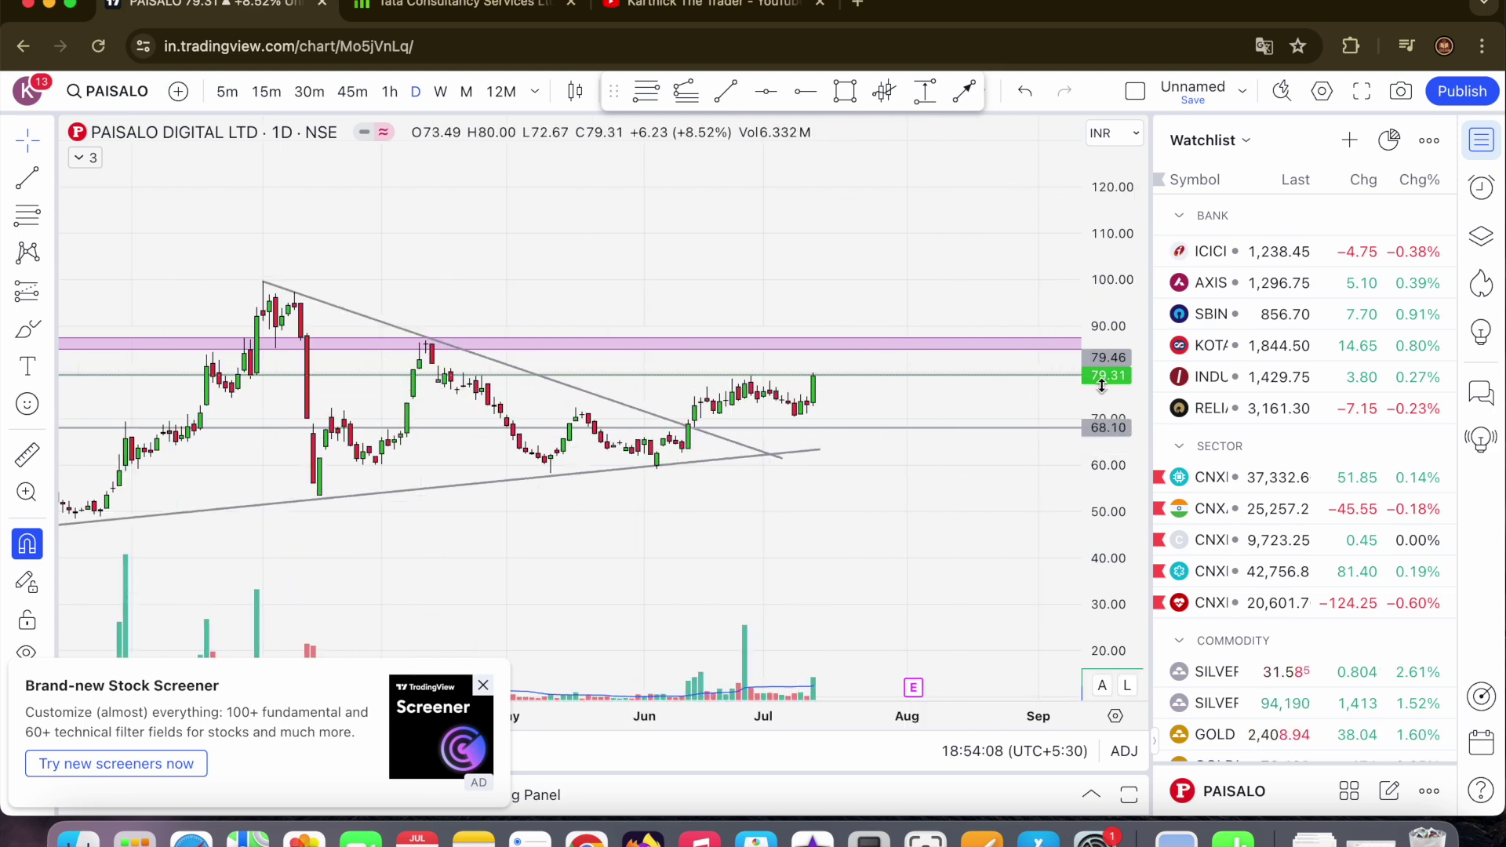
scroll(955, 239, "down", 3)
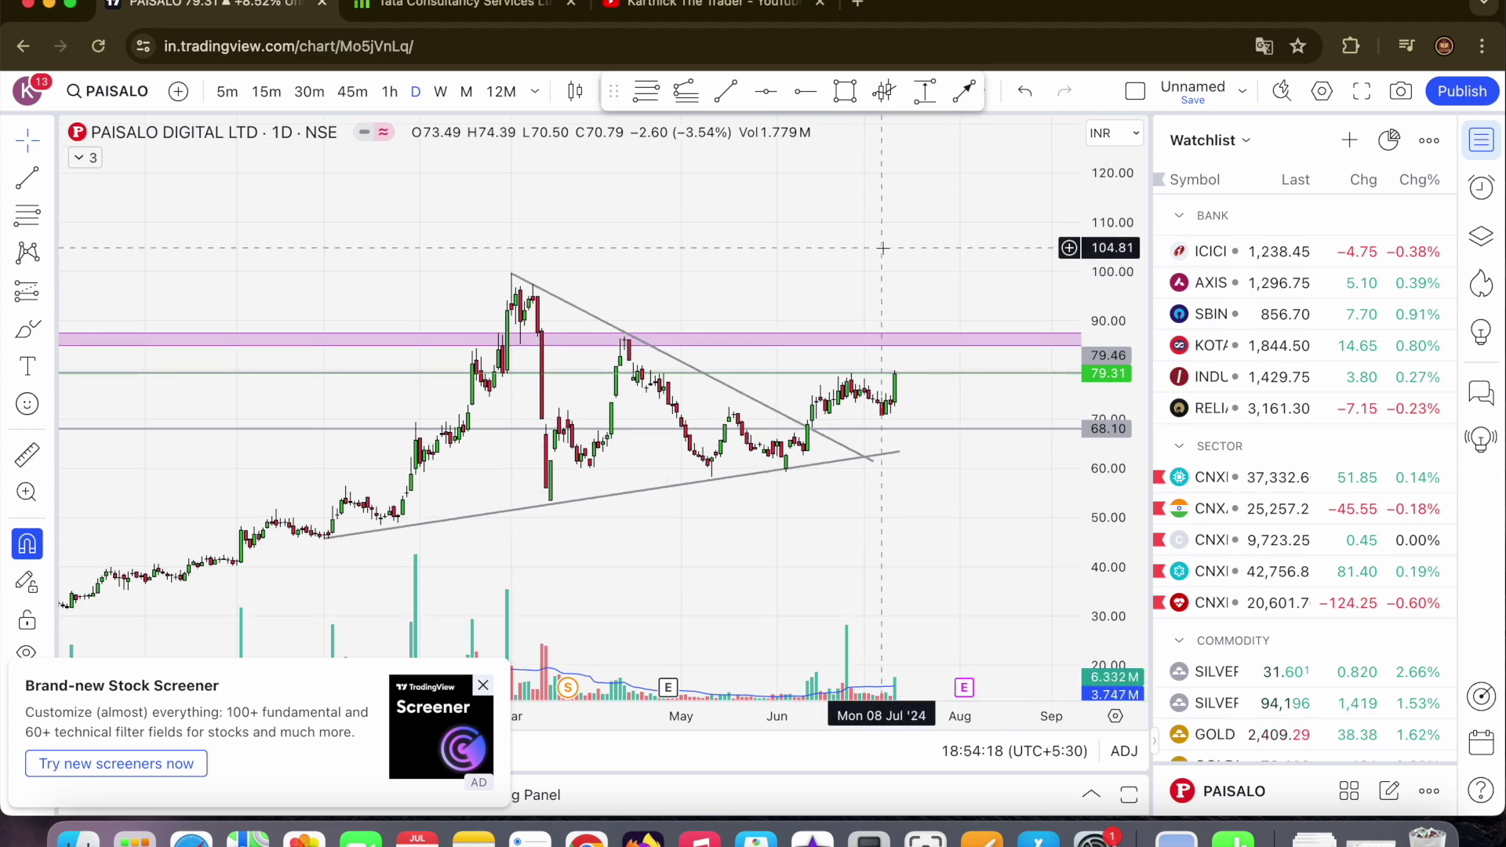
- Load Shipping Corporation of India (SCI, NSE) and compress the price scale to show higher levels
type("SCI")
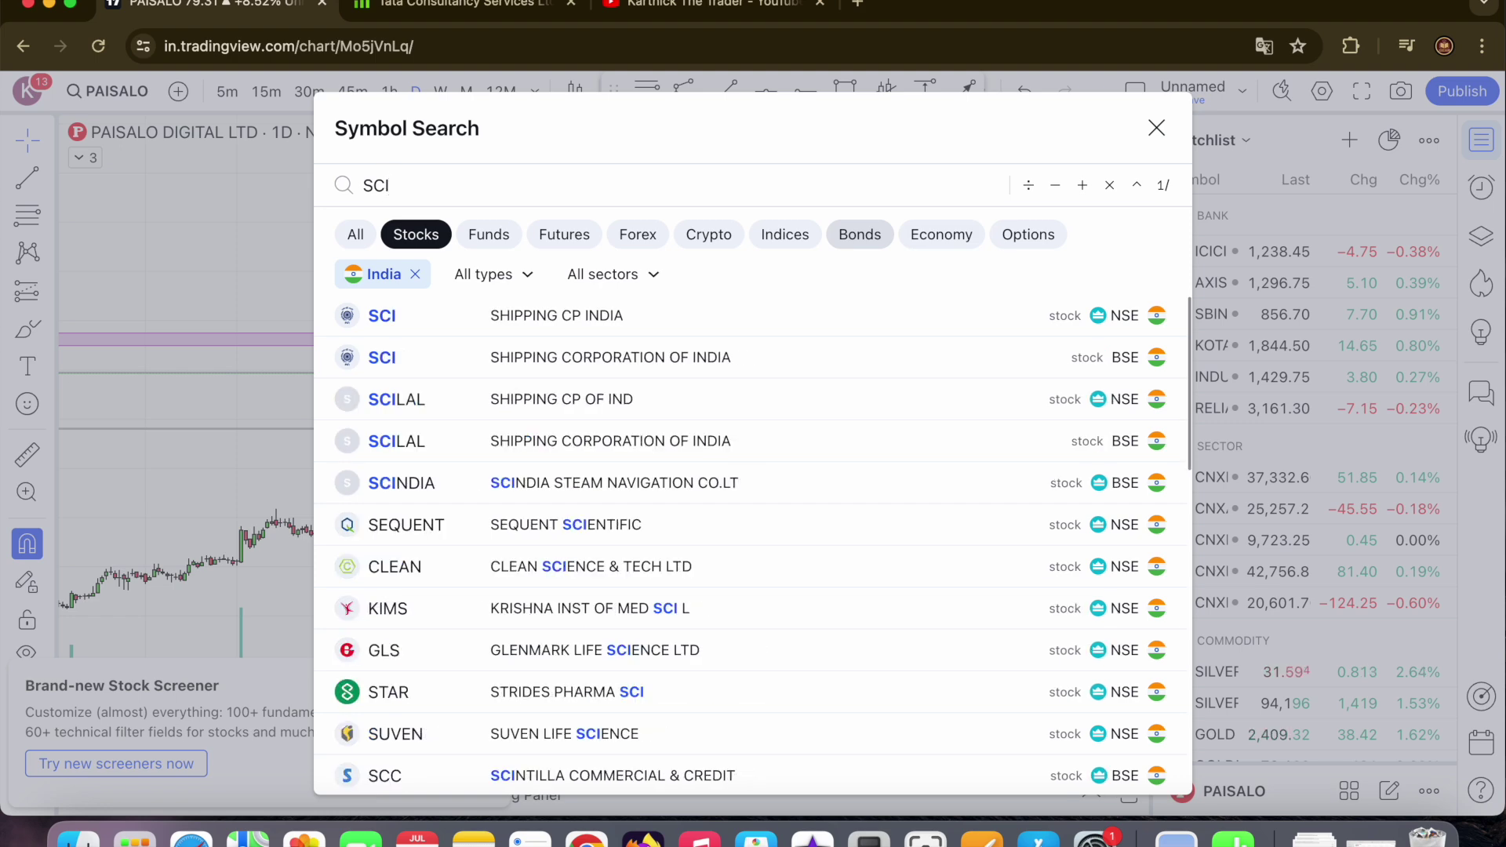
left_click(888, 317)
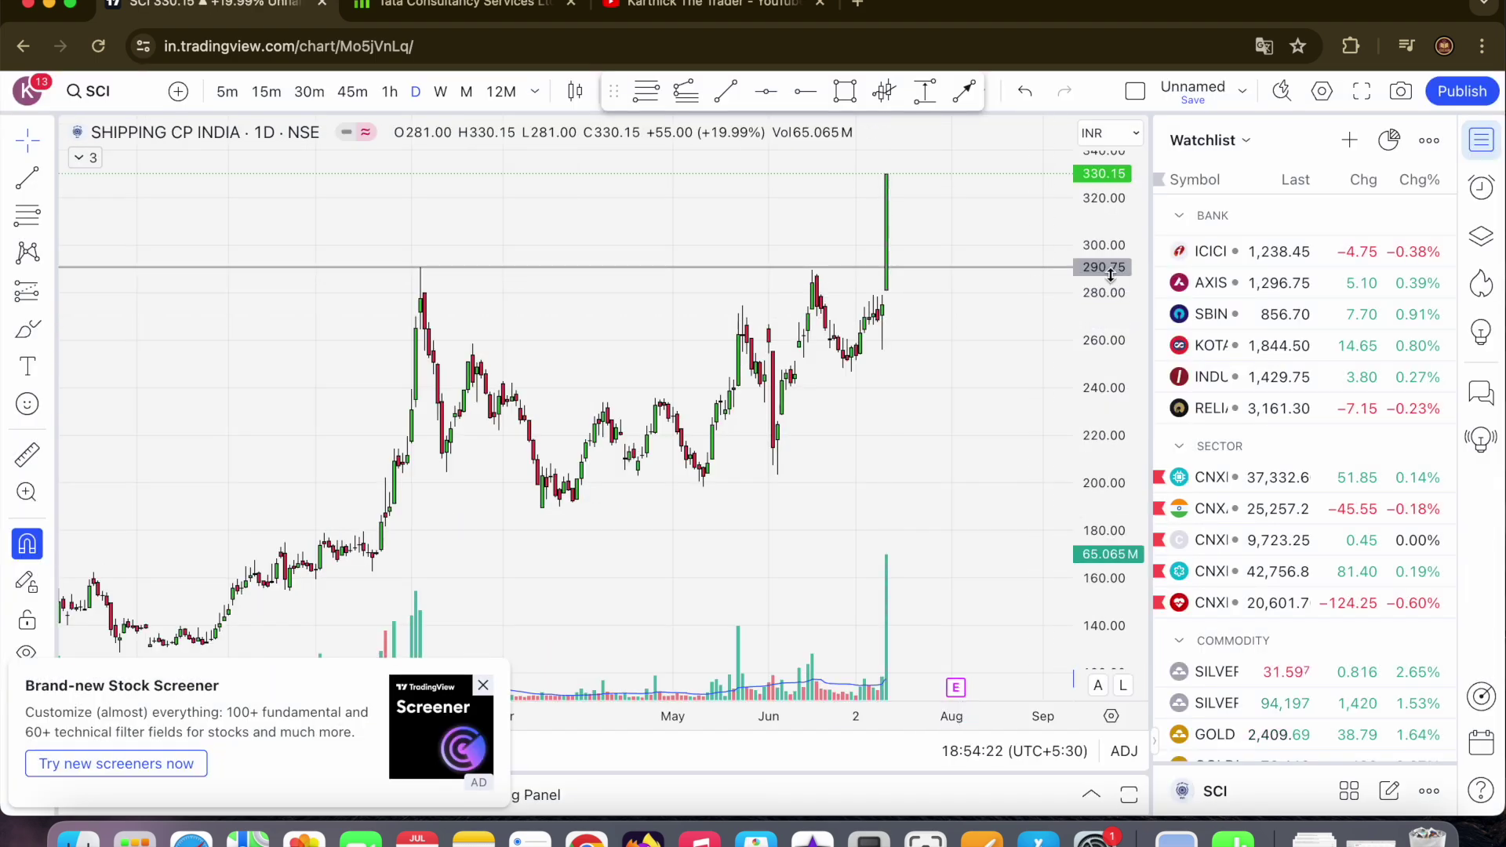
left_click_drag(1118, 296, 1015, 447)
scroll(931, 411, "down", 3)
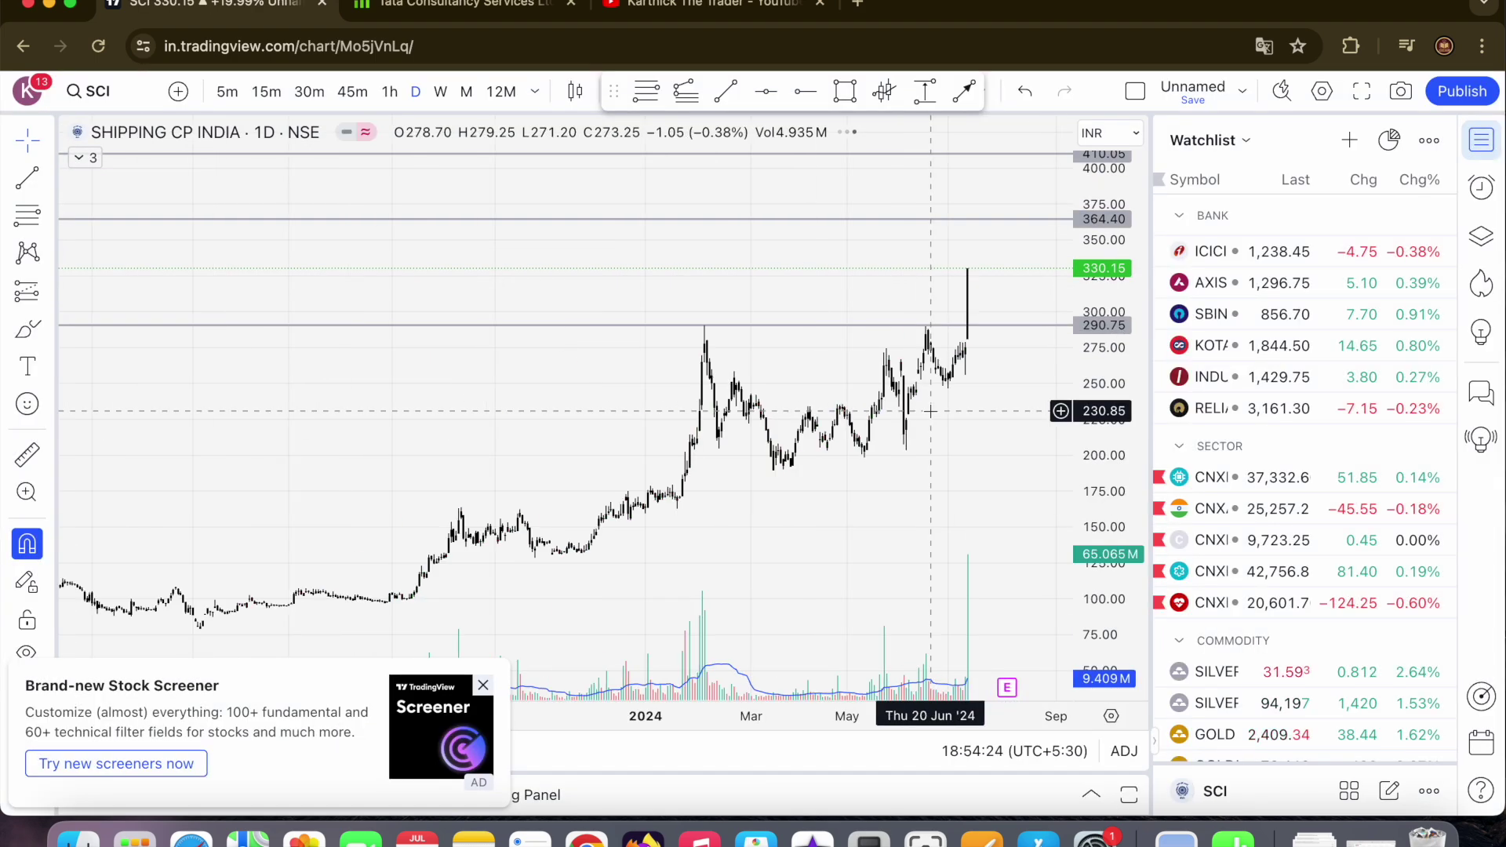
scroll(931, 411, "up", 3)
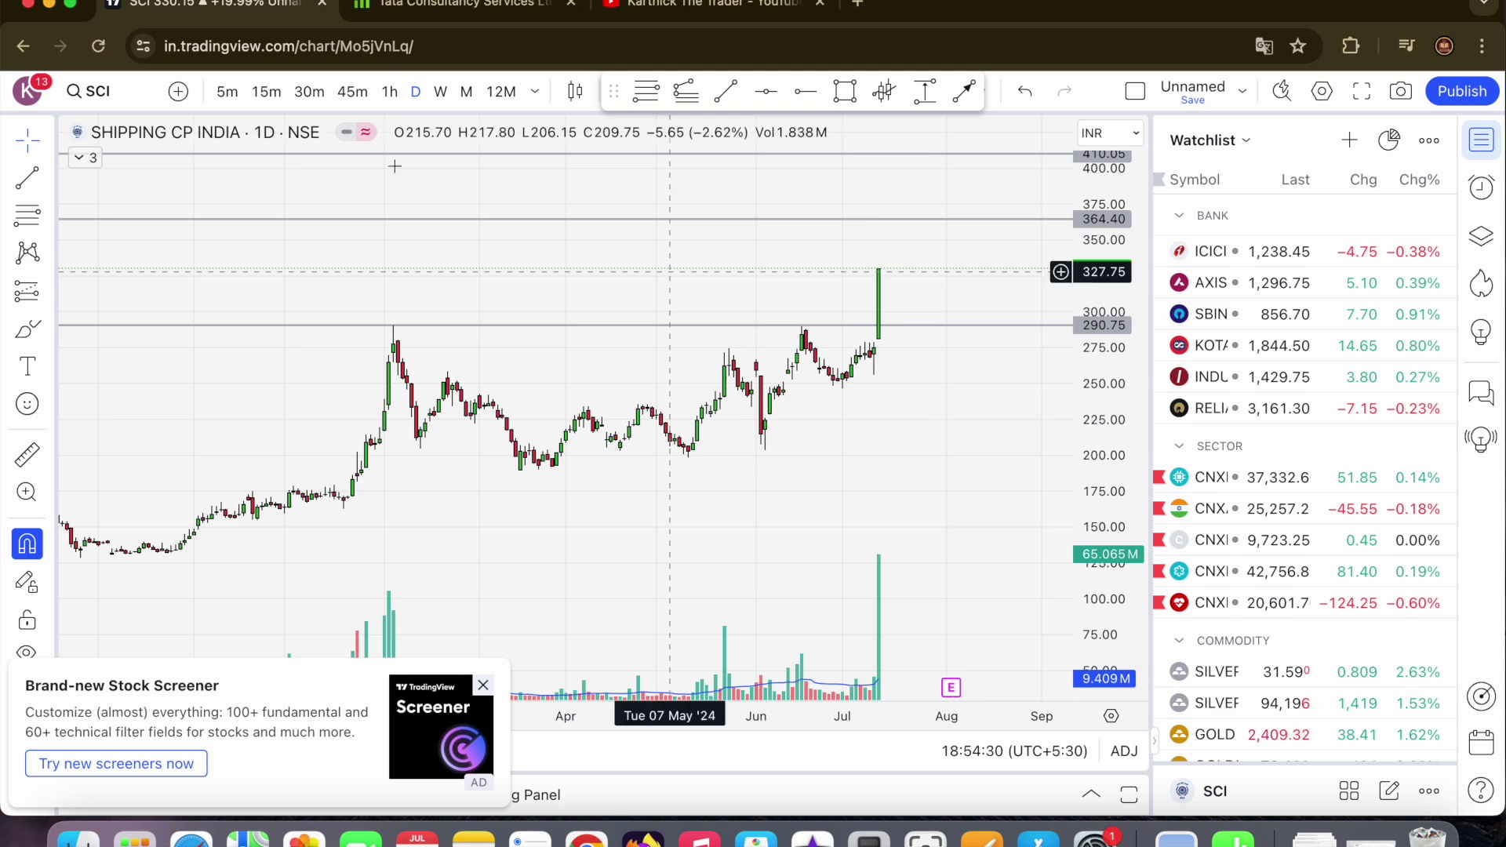
- Inspect the breakout day's 5-minute moves, then return to daily candles
key("5")
key("Return")
scroll(818, 343, "down", 3)
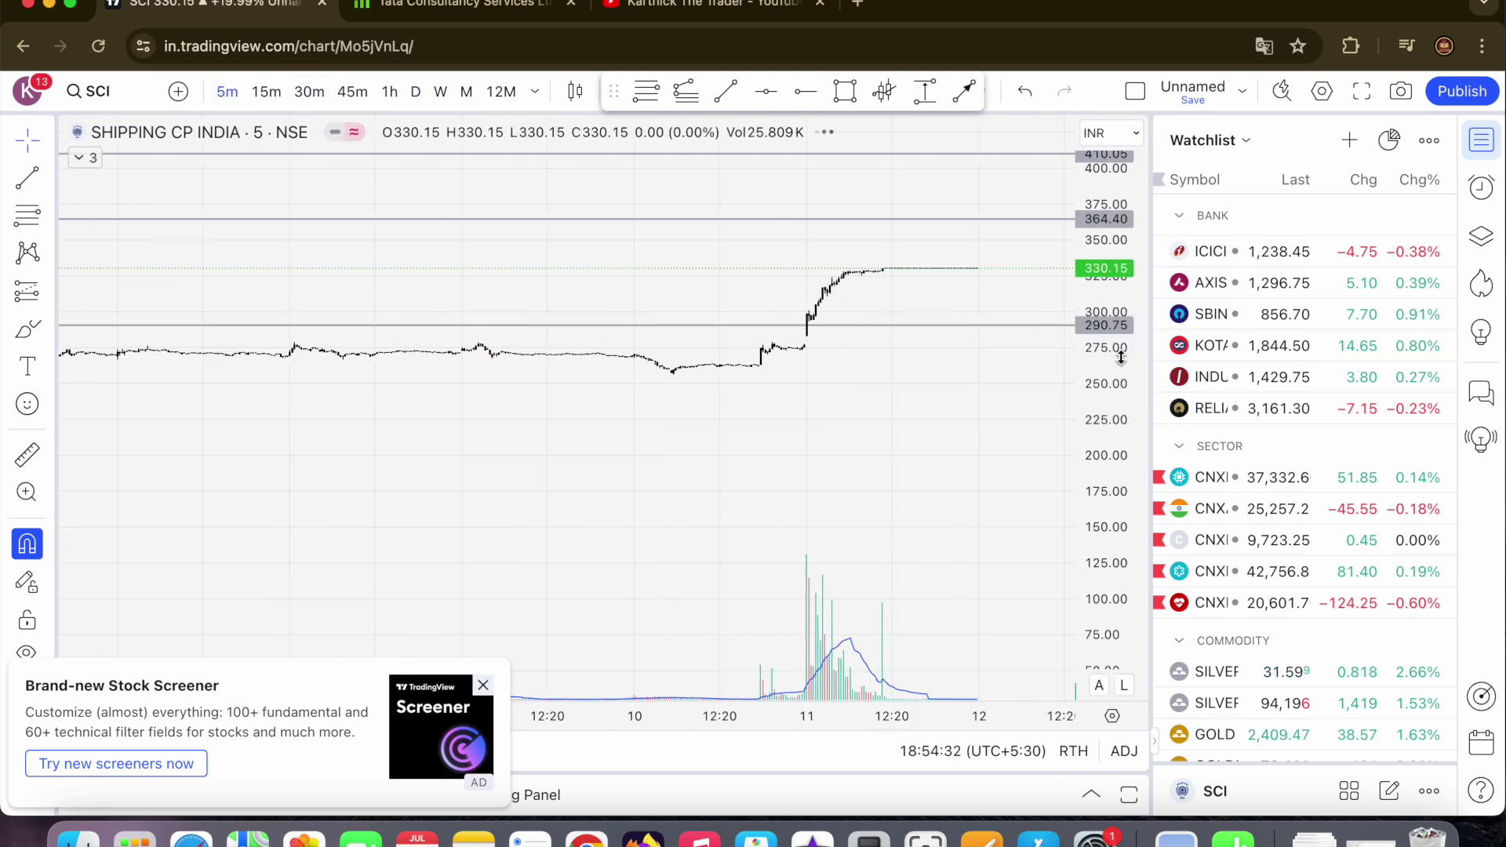
left_click_drag(951, 426, 871, 470)
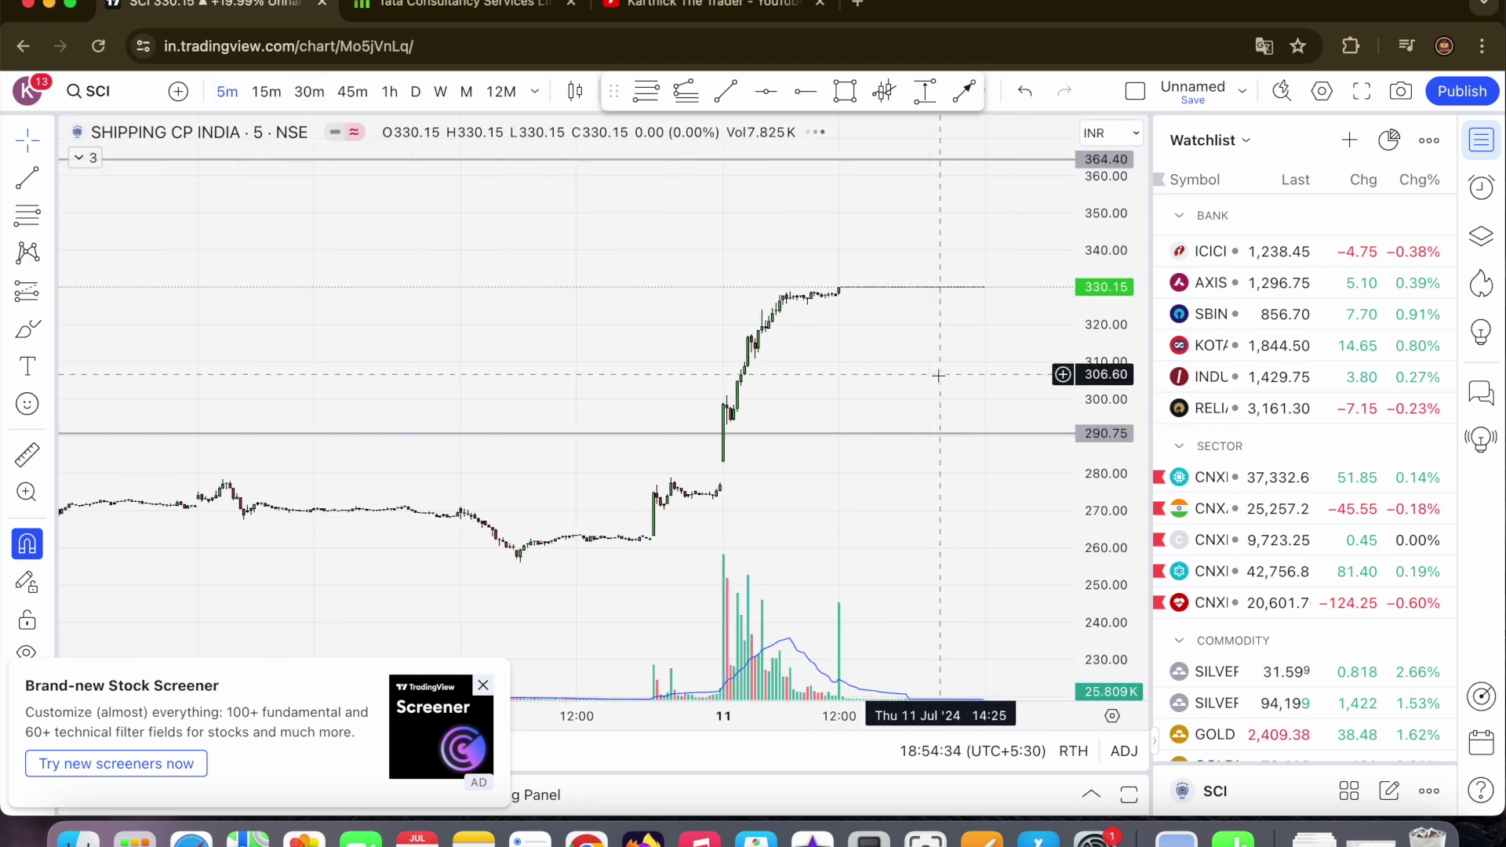
scroll(839, 309, "up", 3)
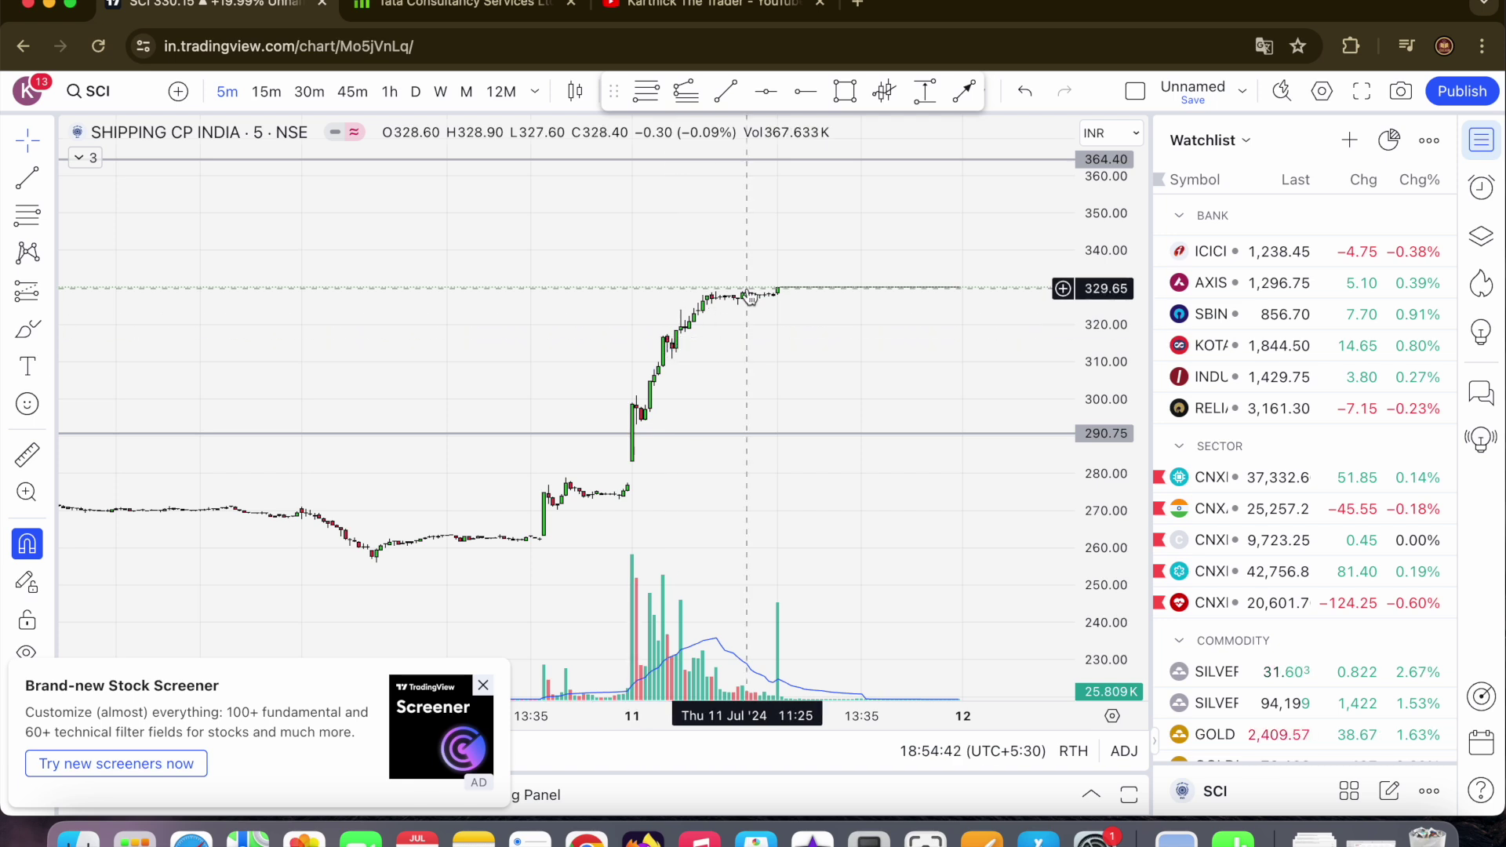
left_click(413, 92)
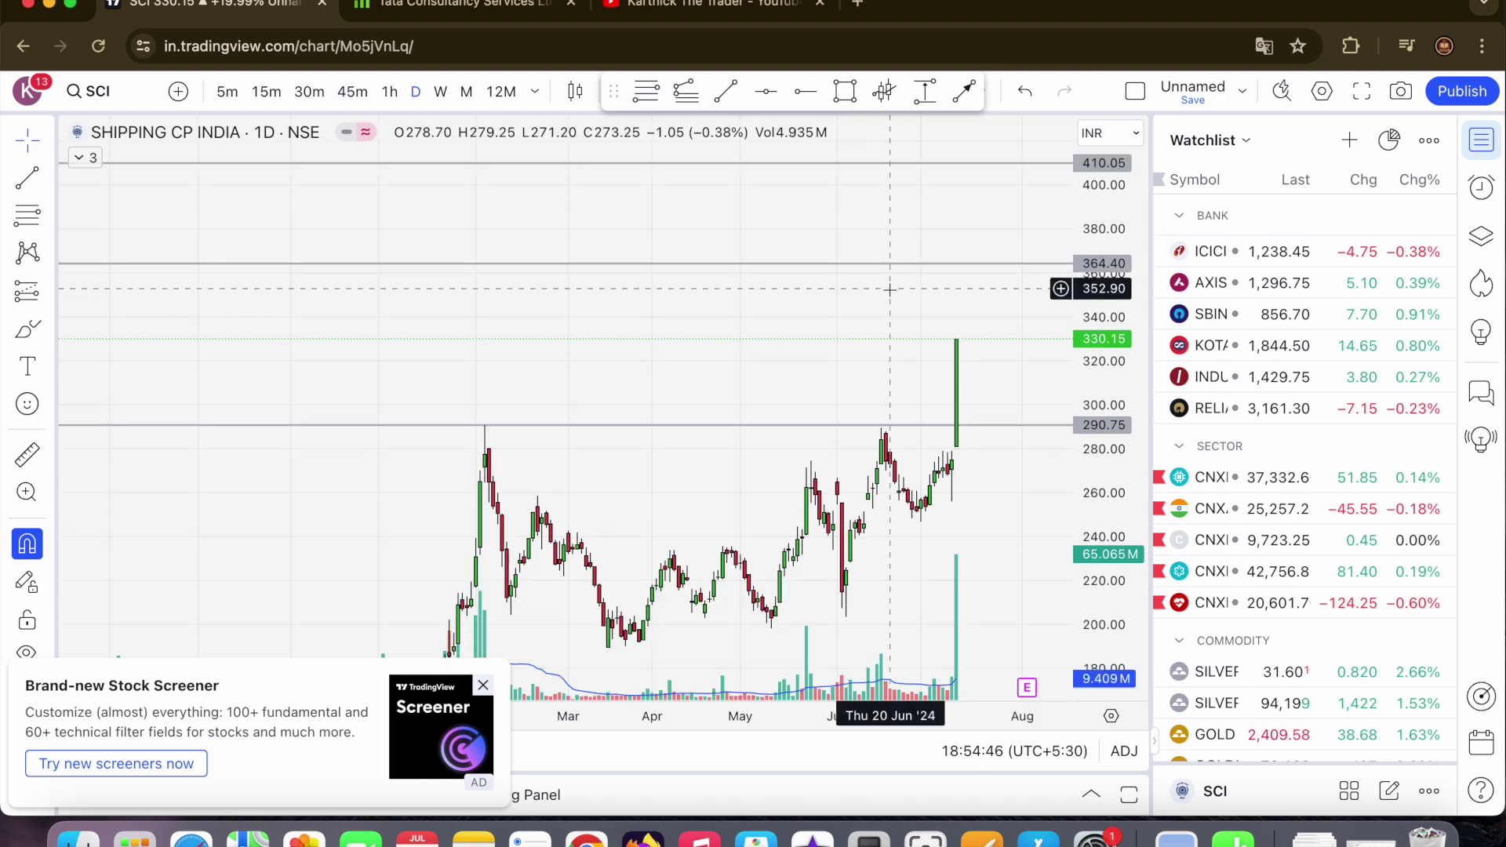
- Load Great Eastern Shipping (GESHIP, NSE) and compress the price scale slightly
type("GESHIP")
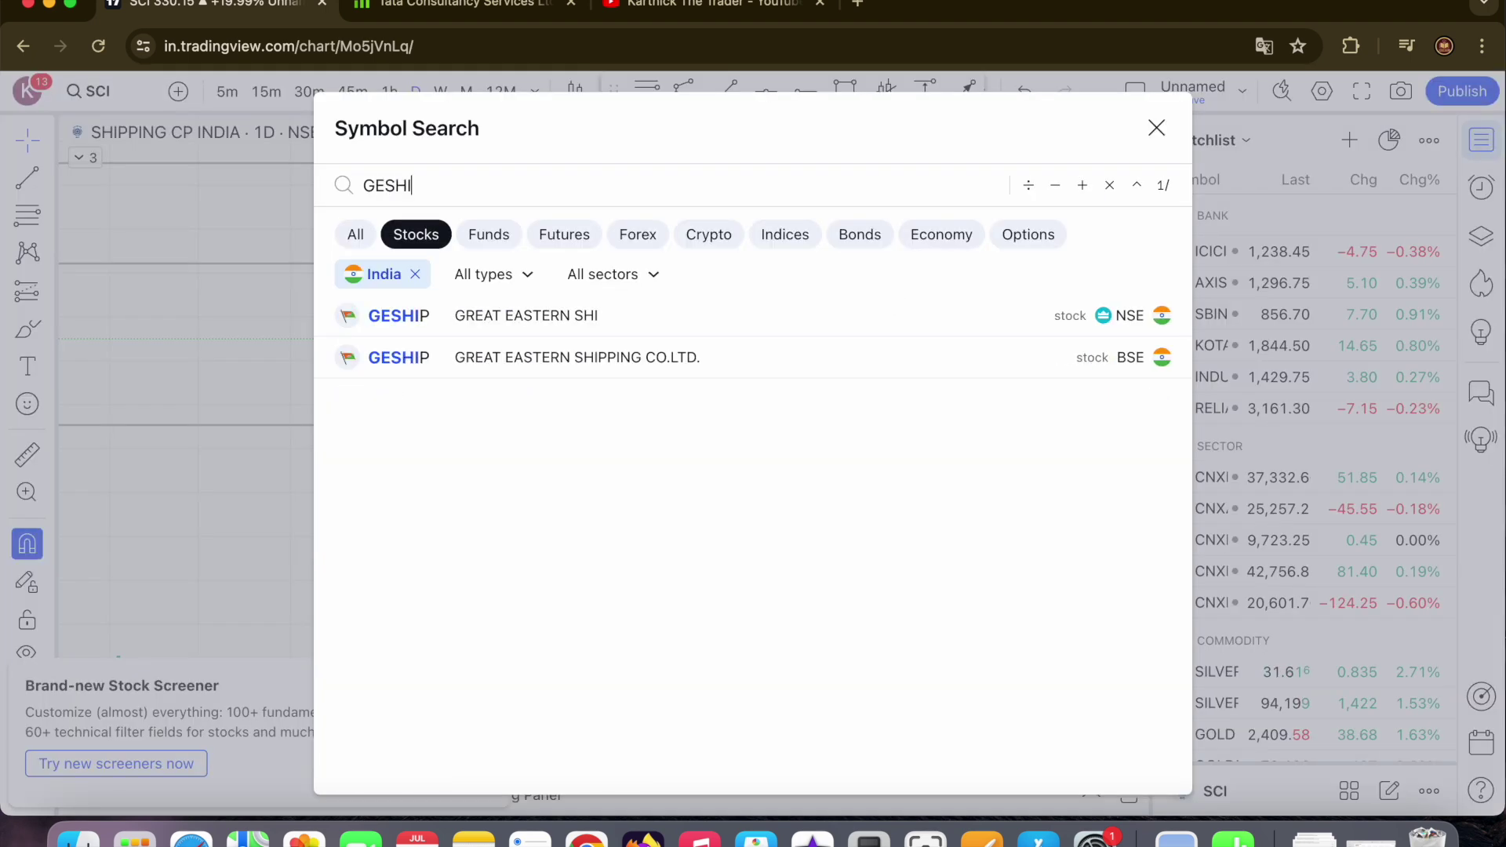
left_click(732, 307)
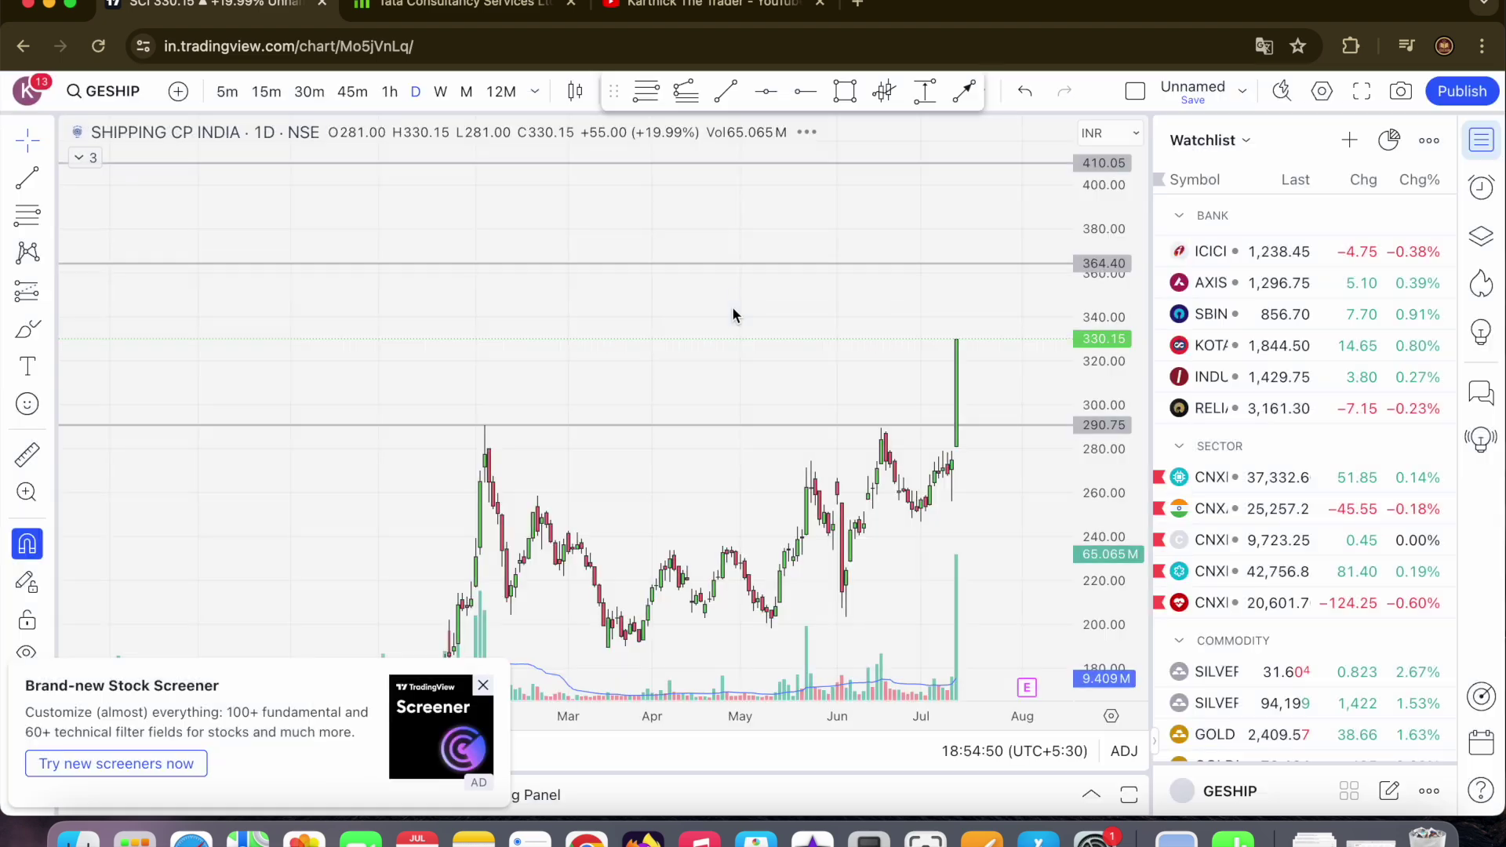
left_click_drag(1114, 333, 1114, 349)
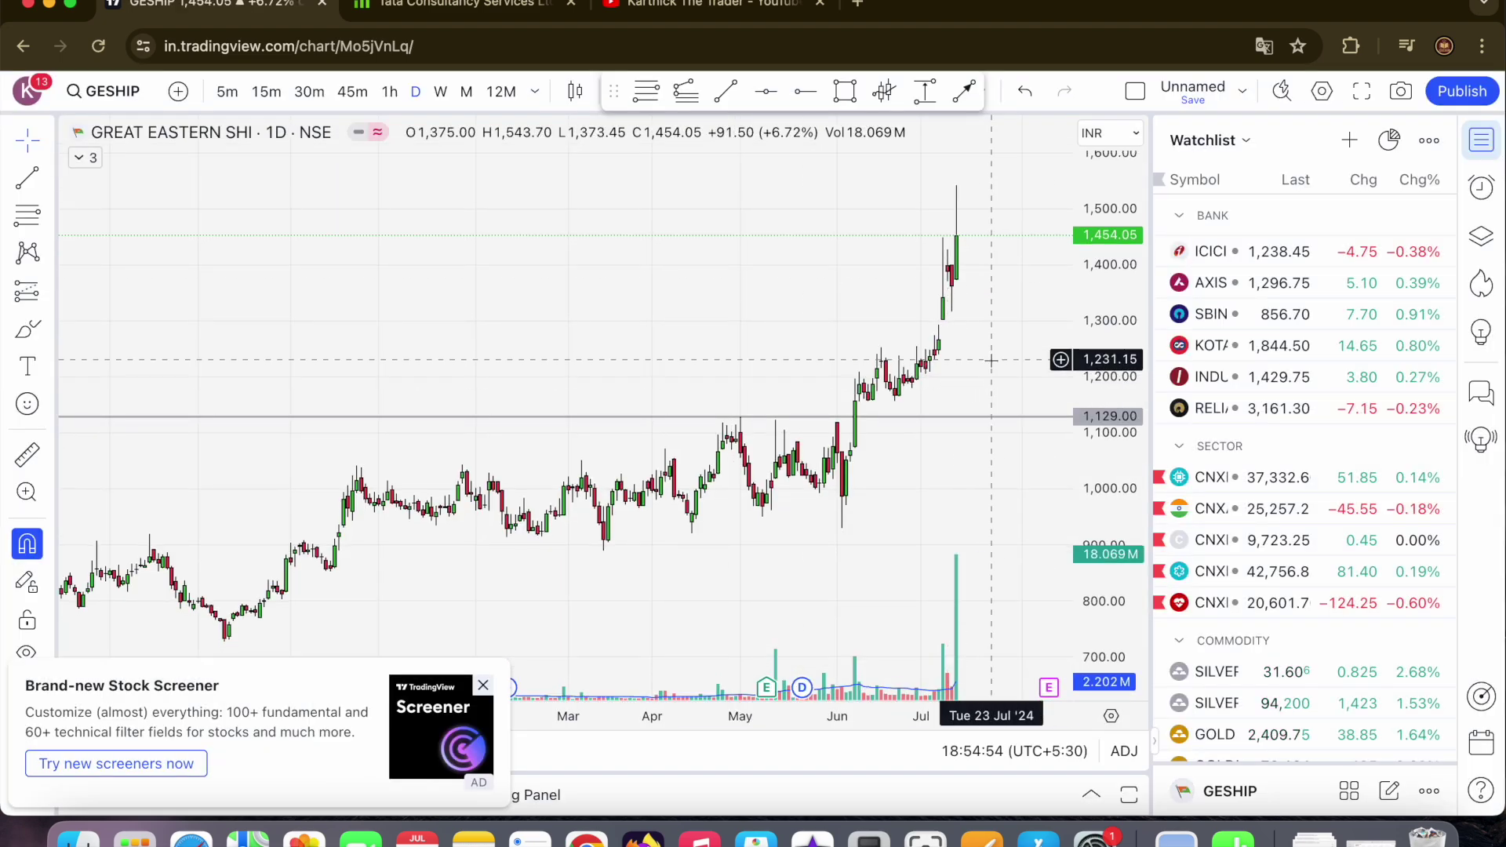
scroll(987, 360, "down", 3)
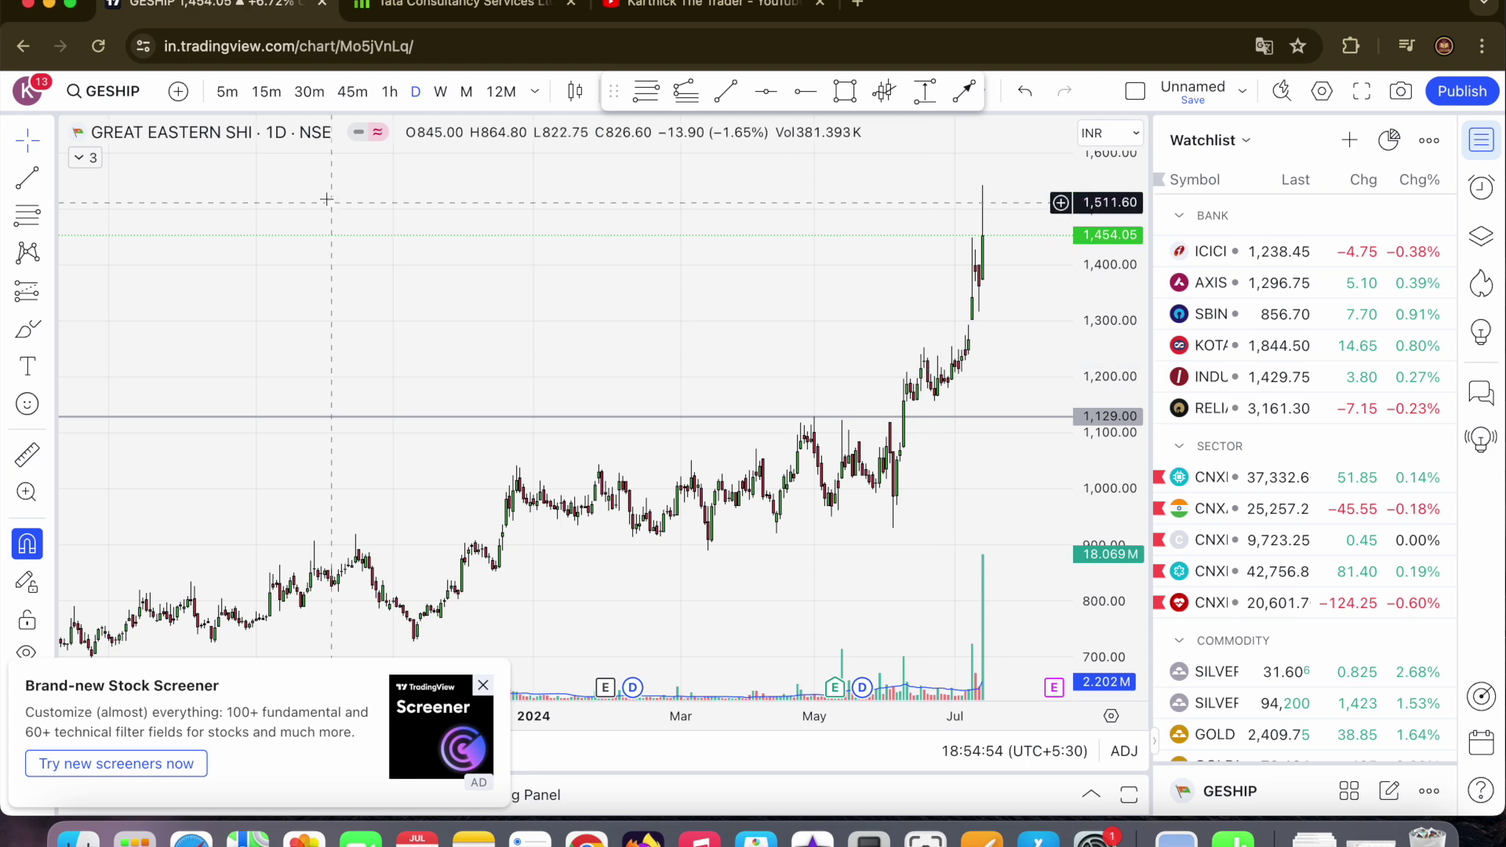
- Check its 5-minute candles, then return to daily and zoom out back to March
left_click(228, 92)
left_click_drag(1124, 353, 1124, 324)
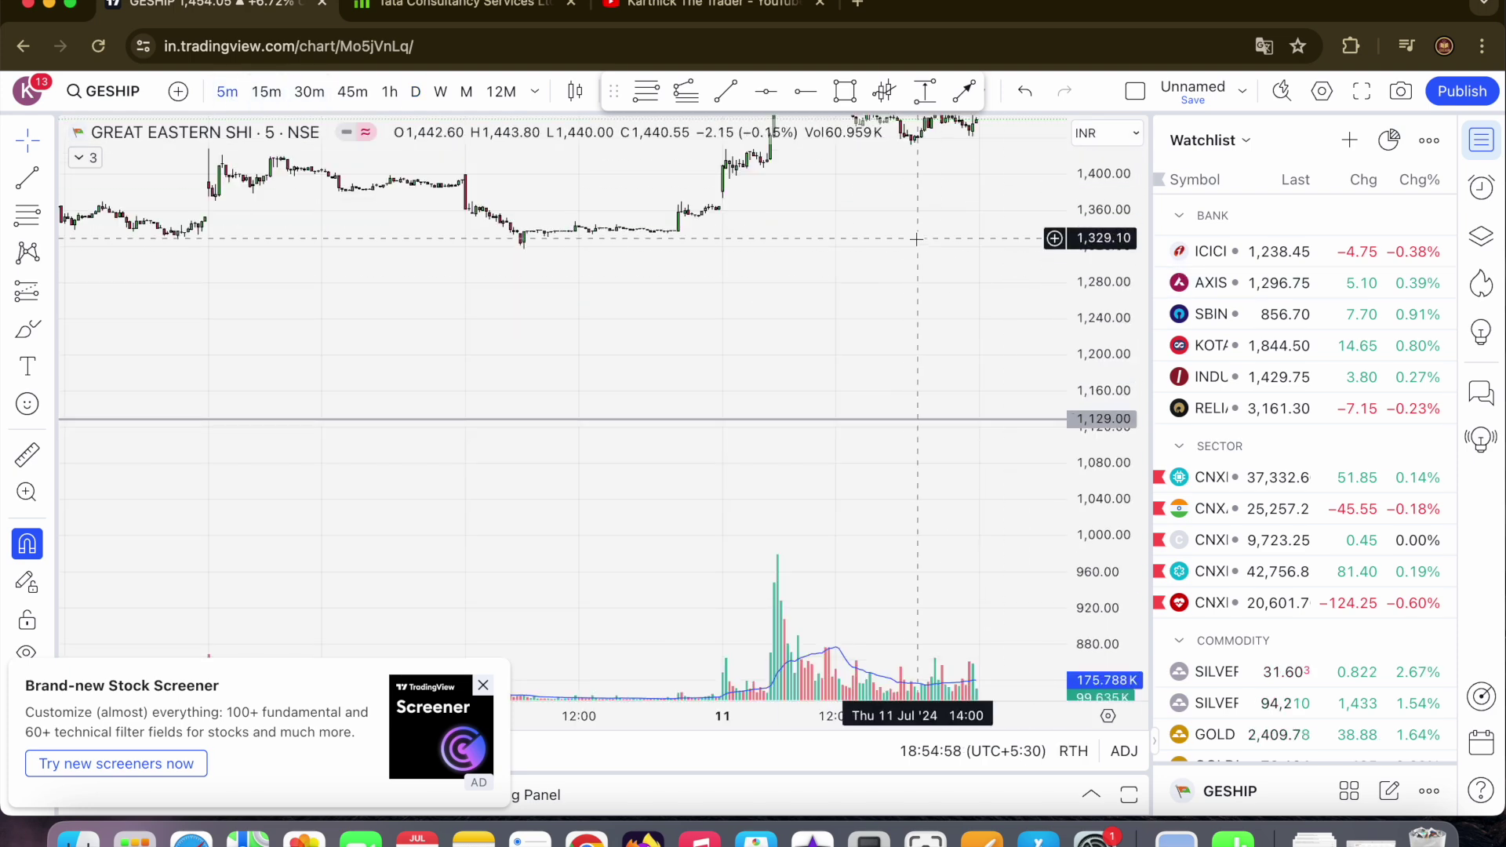
scroll(908, 502, "up", 3)
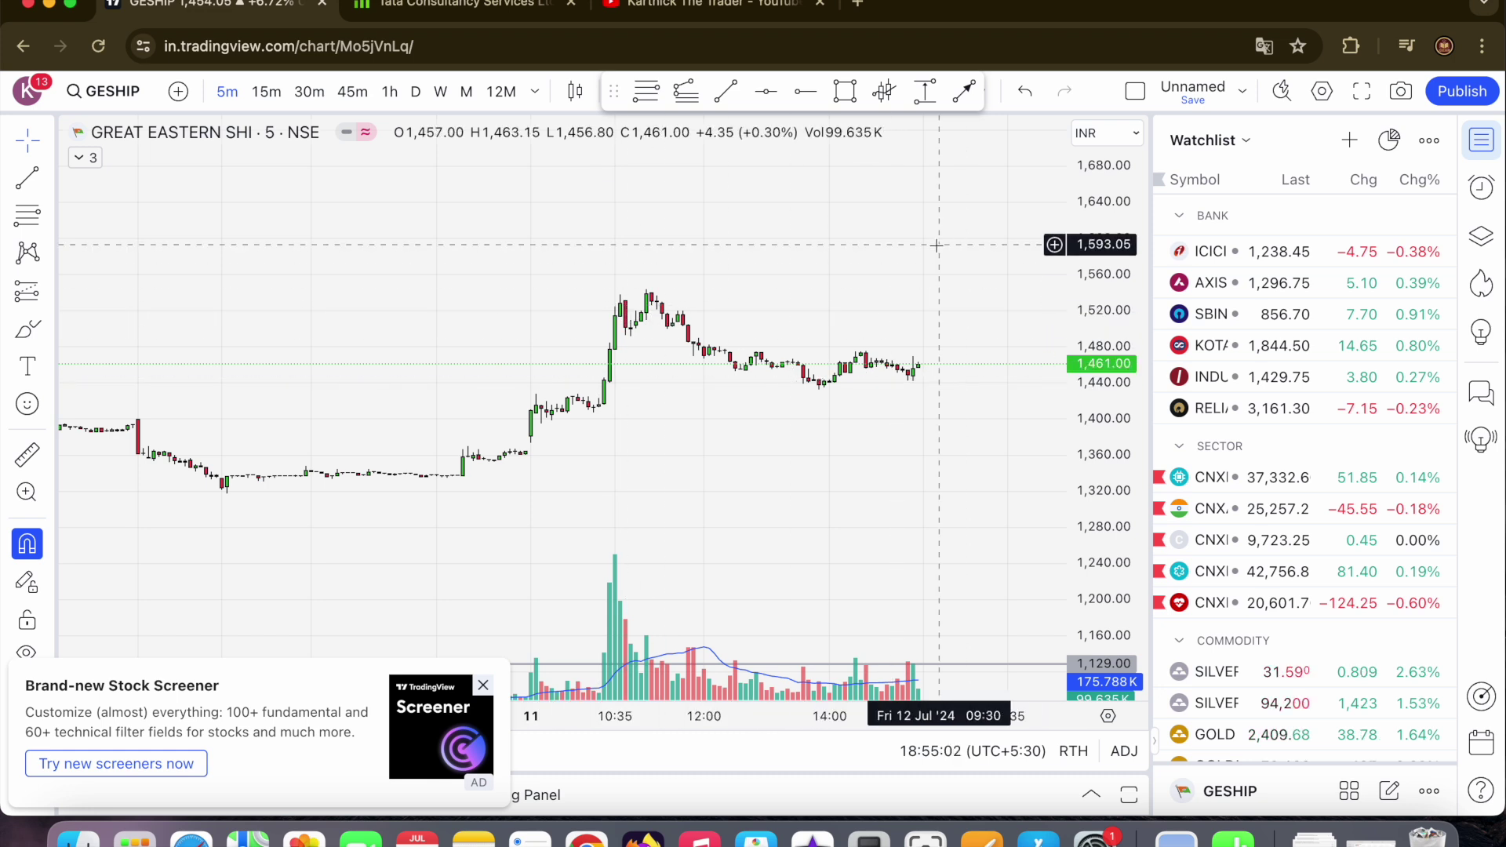
left_click(416, 91)
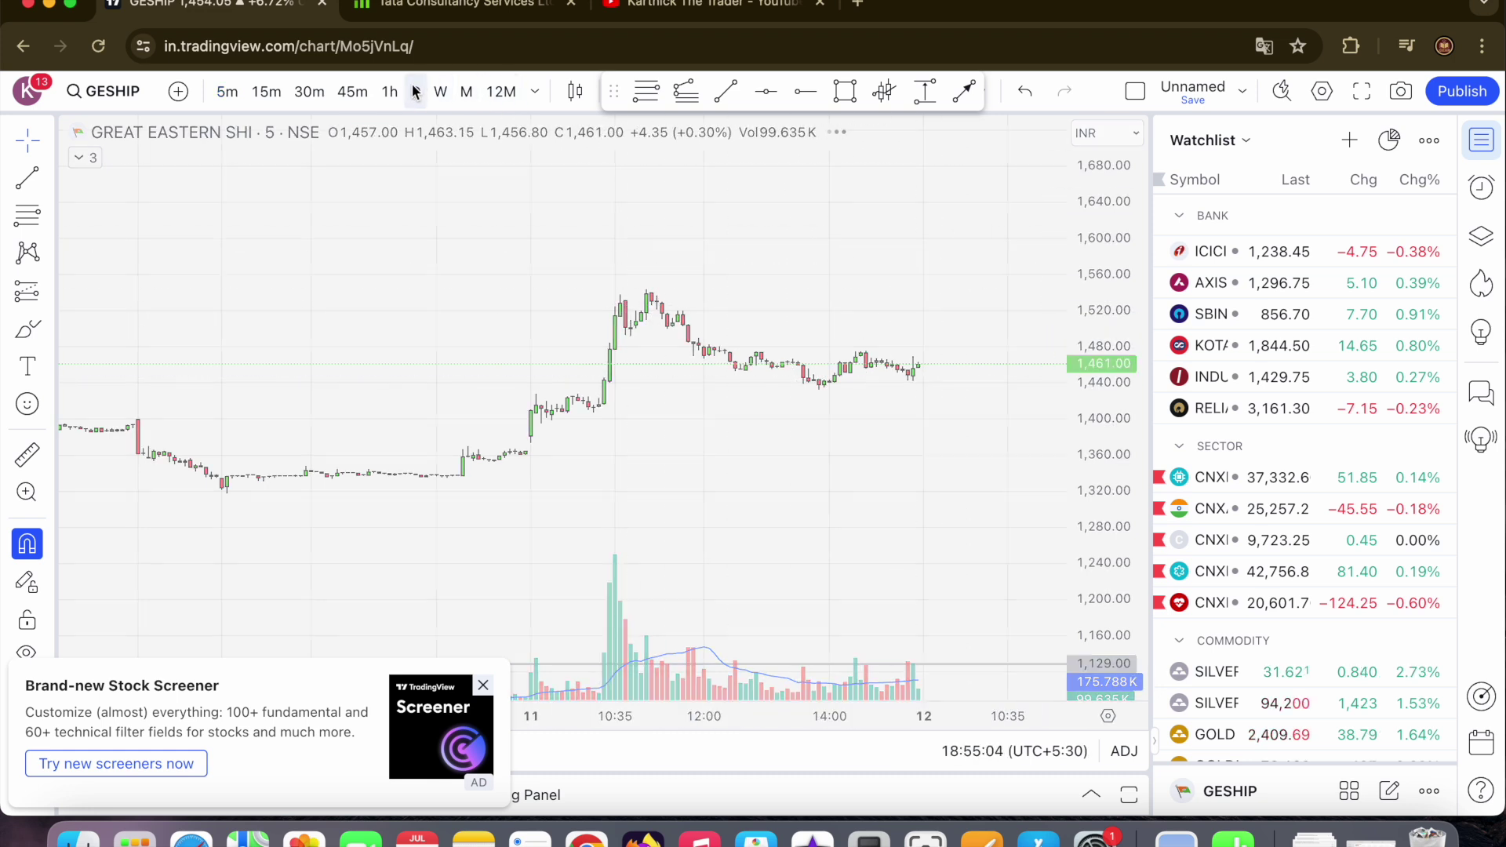
scroll(1105, 385, "down", 5)
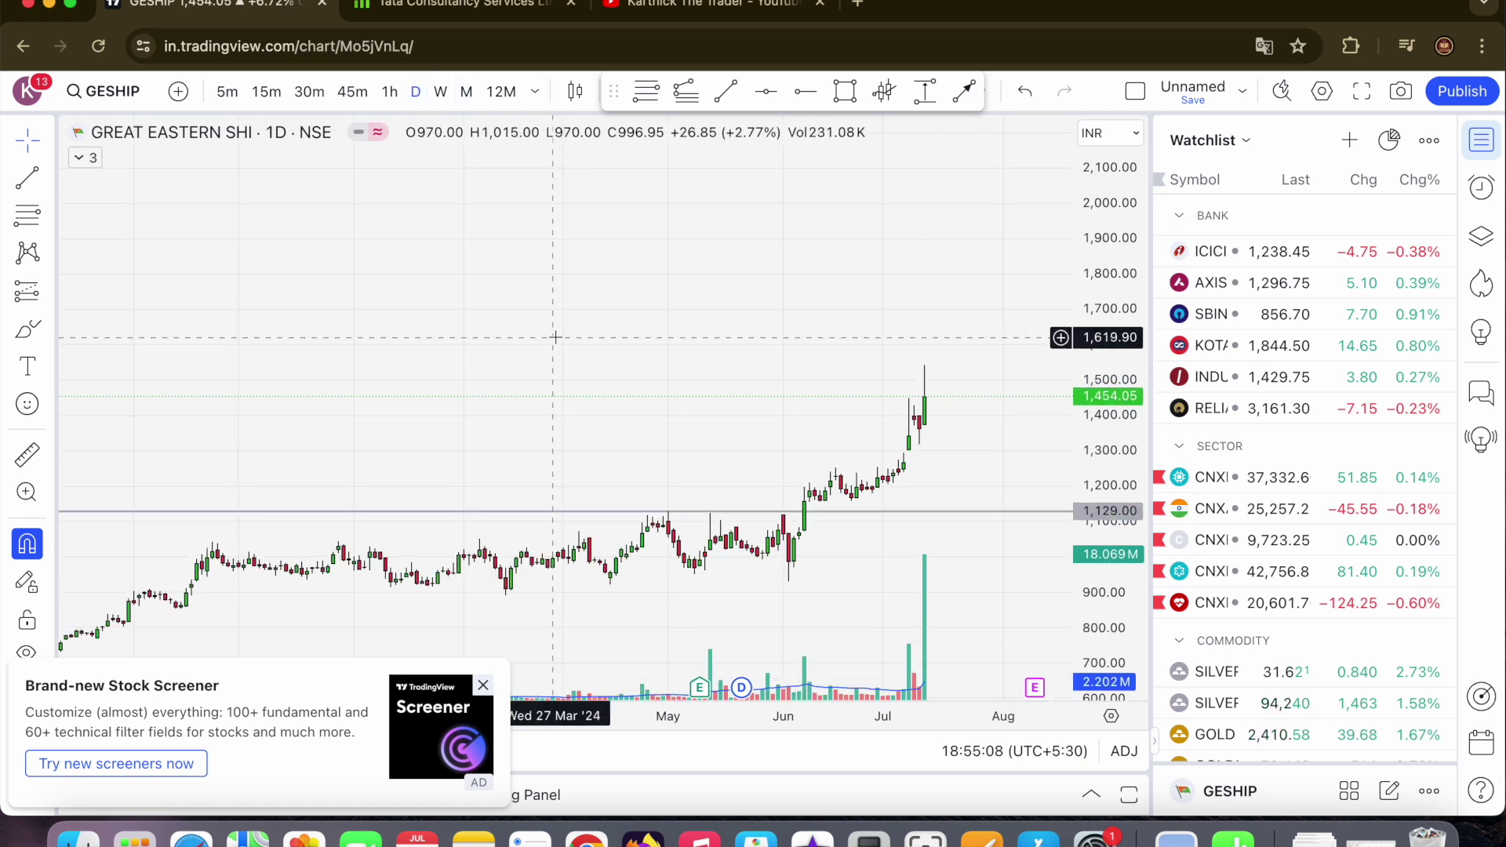
scroll(578, 331, "down", 1)
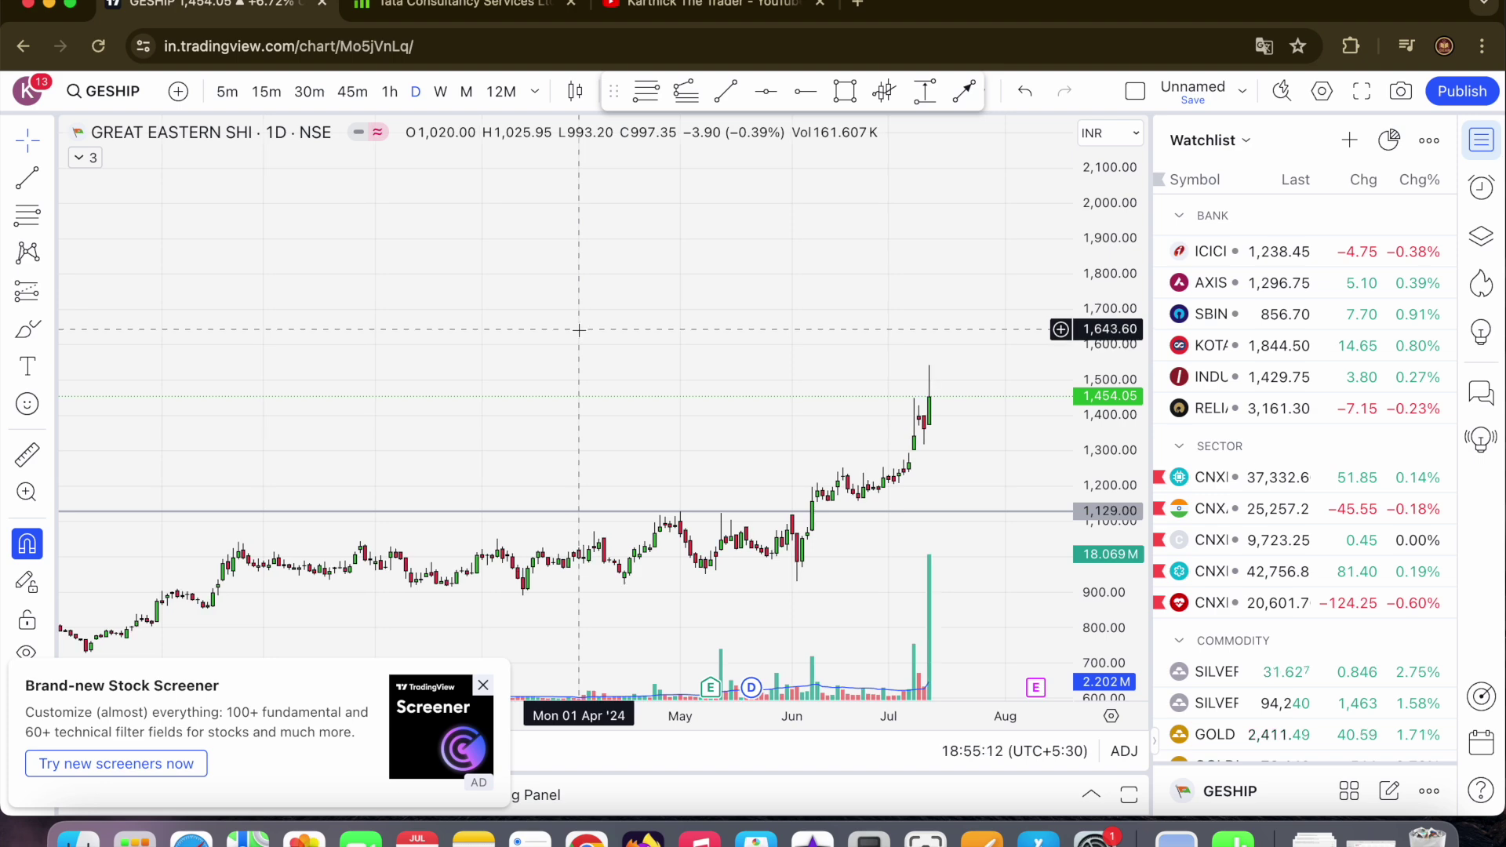
- Load MRPL (NSE) and rescale so its 2024 peaks and latest breakout candle fit
type("MRPL")
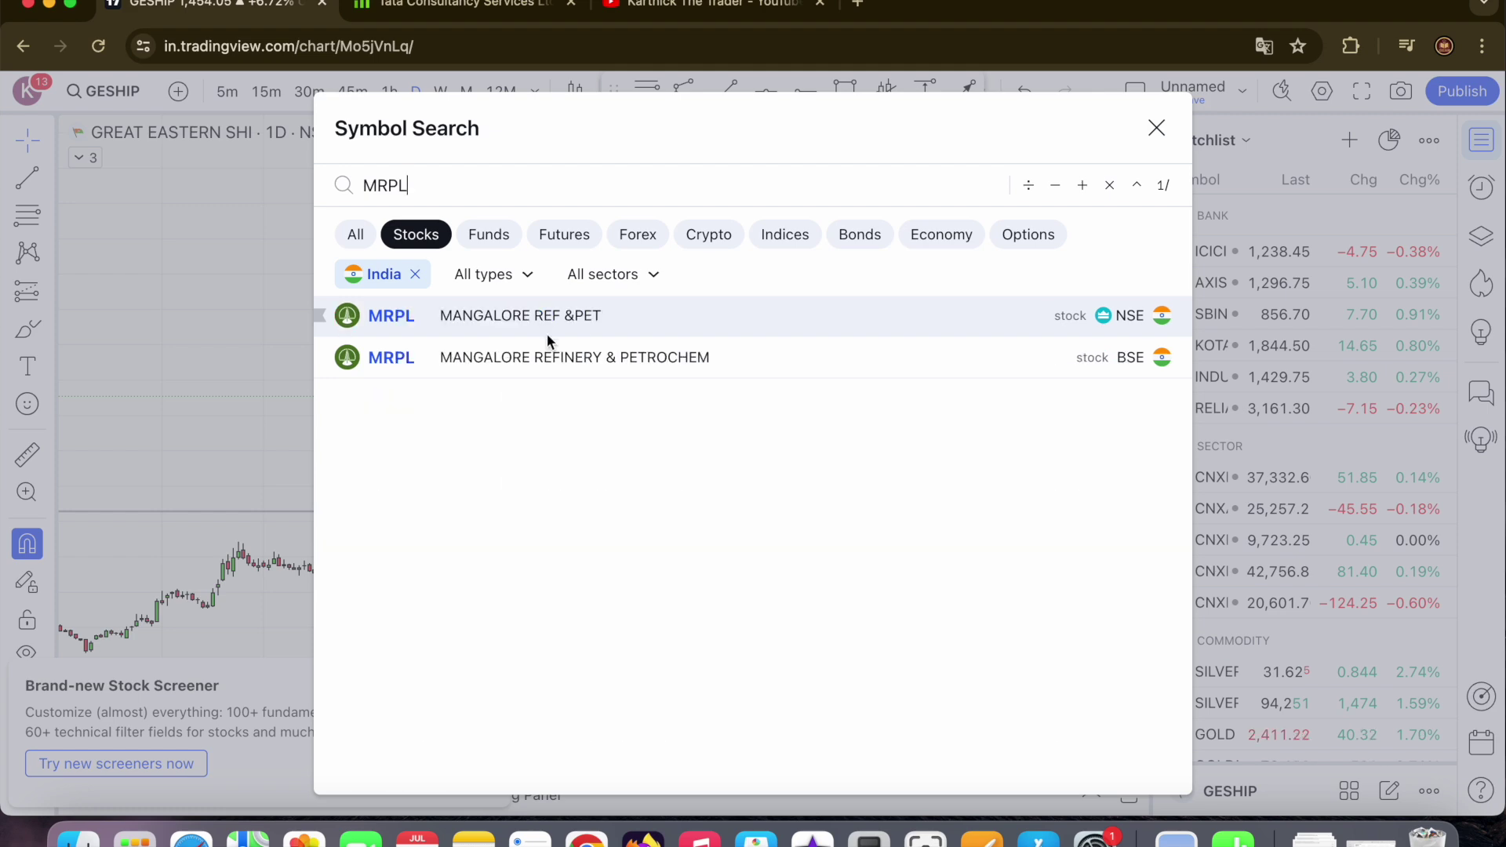
left_click(546, 332)
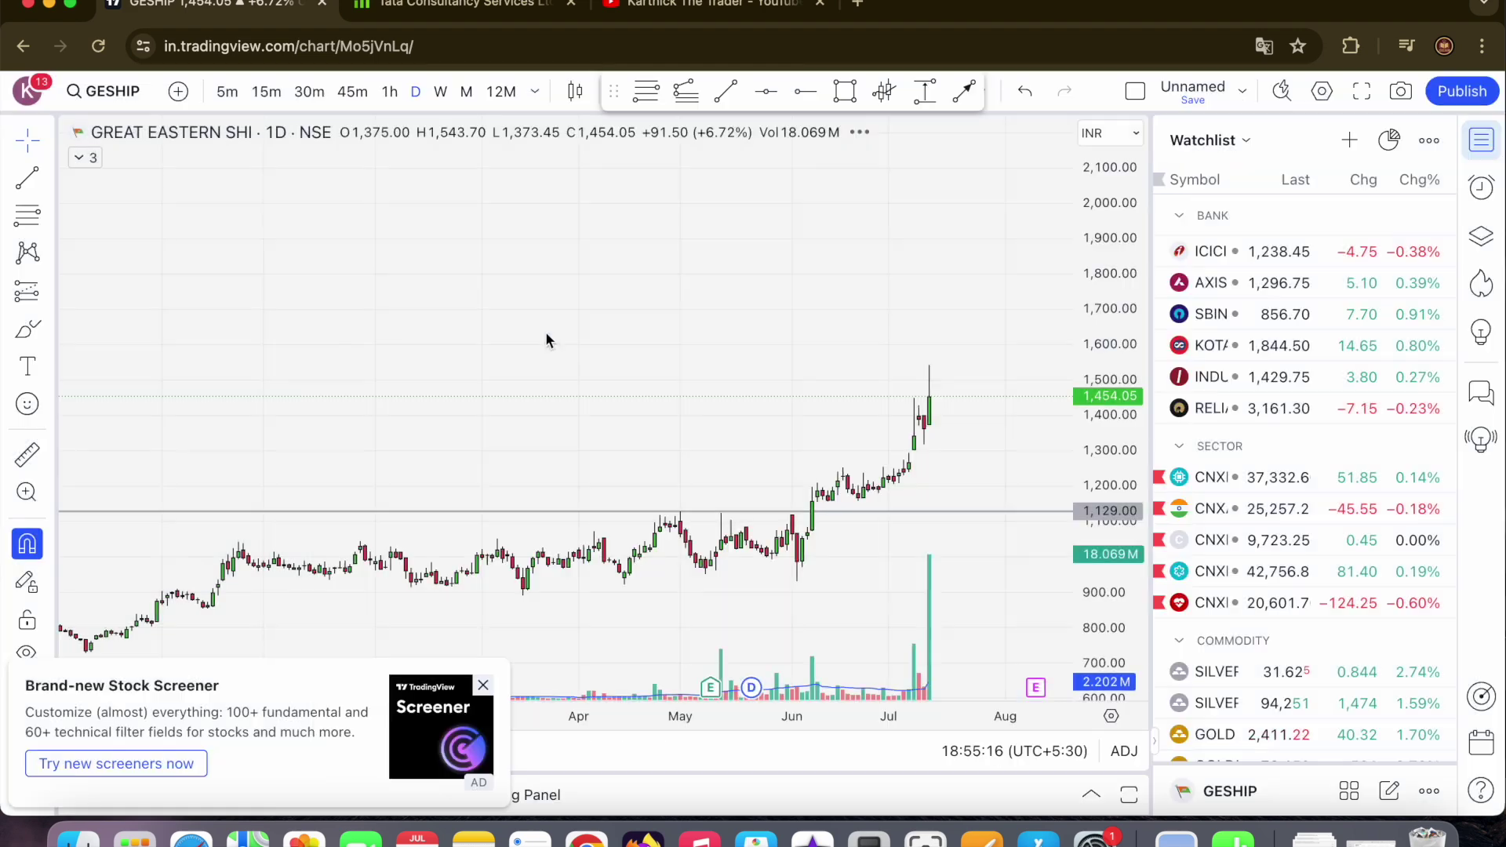
left_click_drag(1110, 453, 1098, 443)
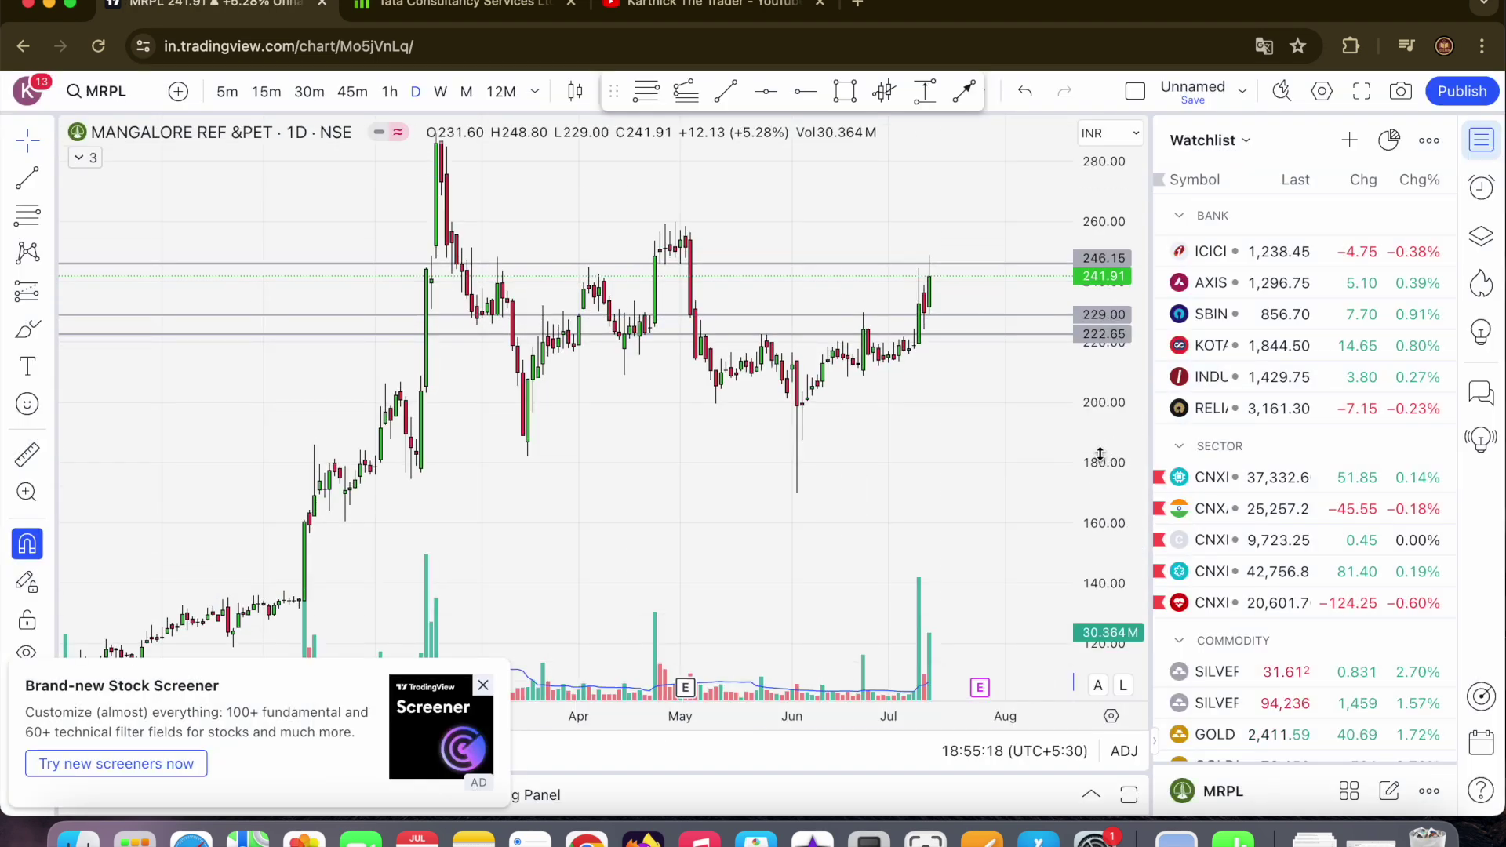
left_click_drag(992, 416, 992, 538)
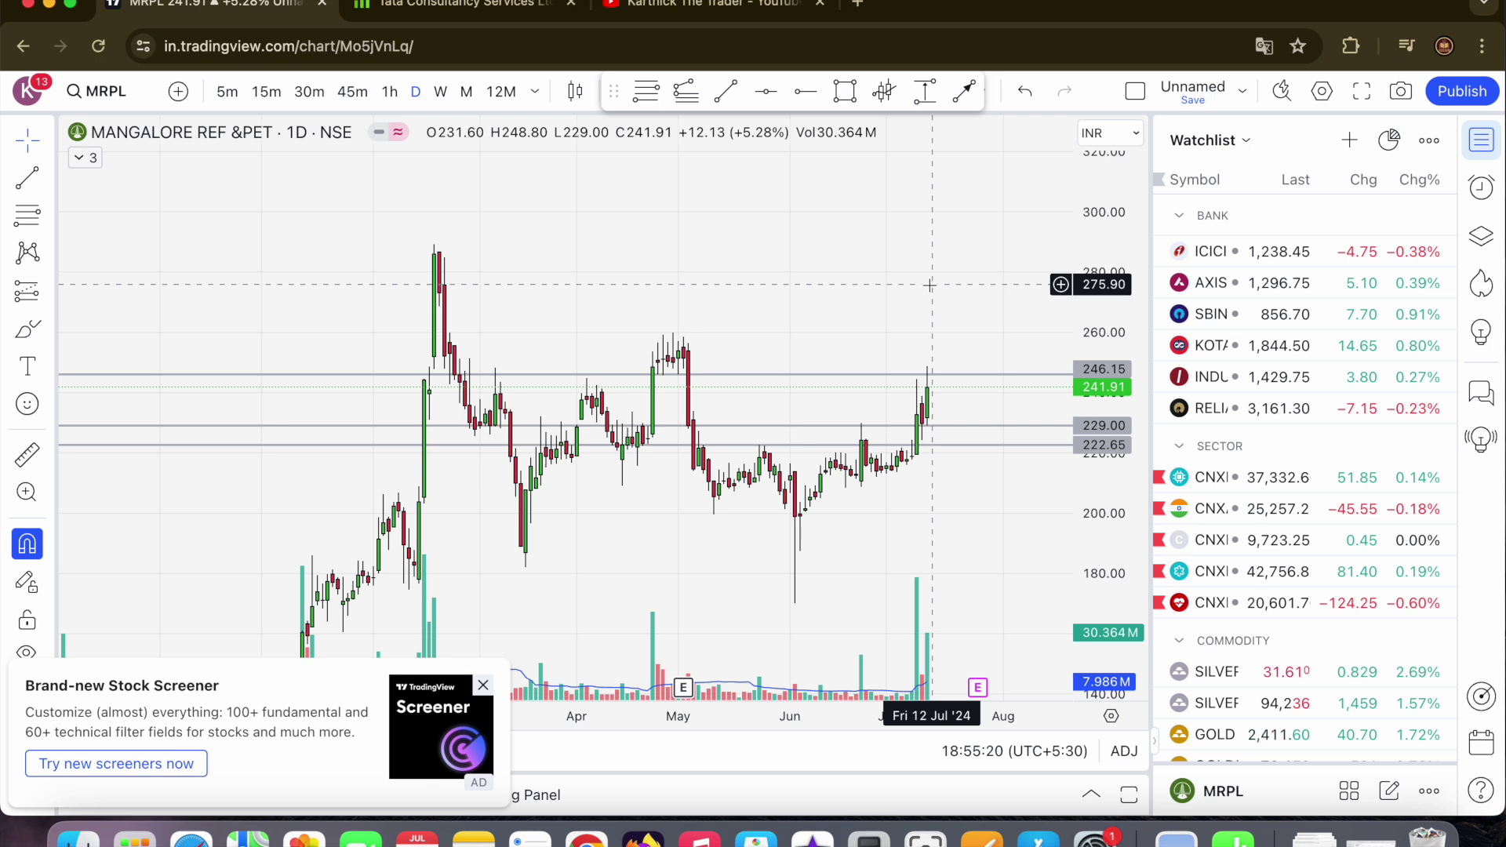
scroll(972, 267, "up", 2)
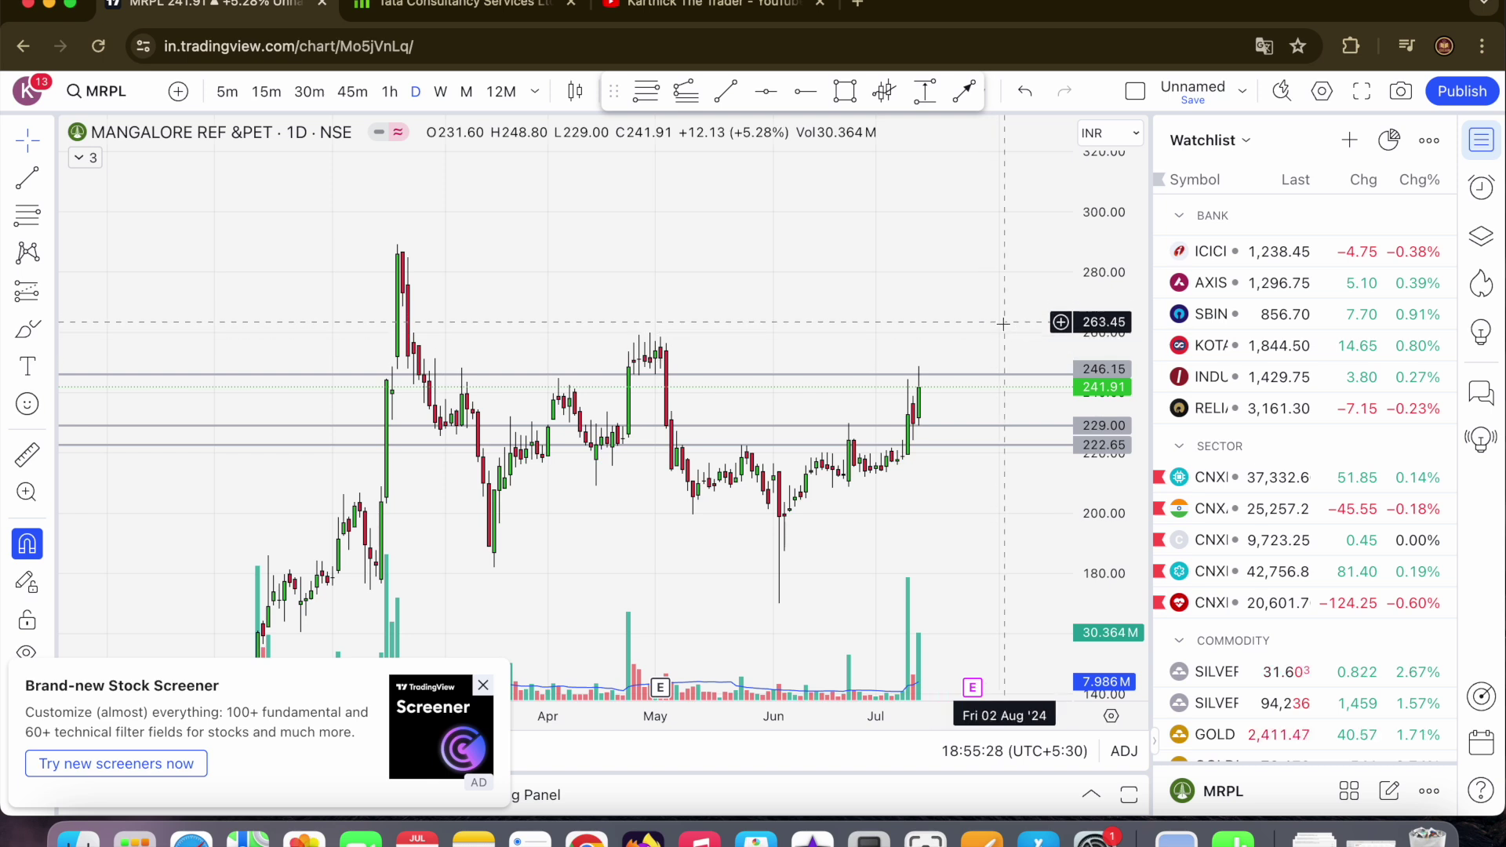
scroll(1002, 333, "up", 3)
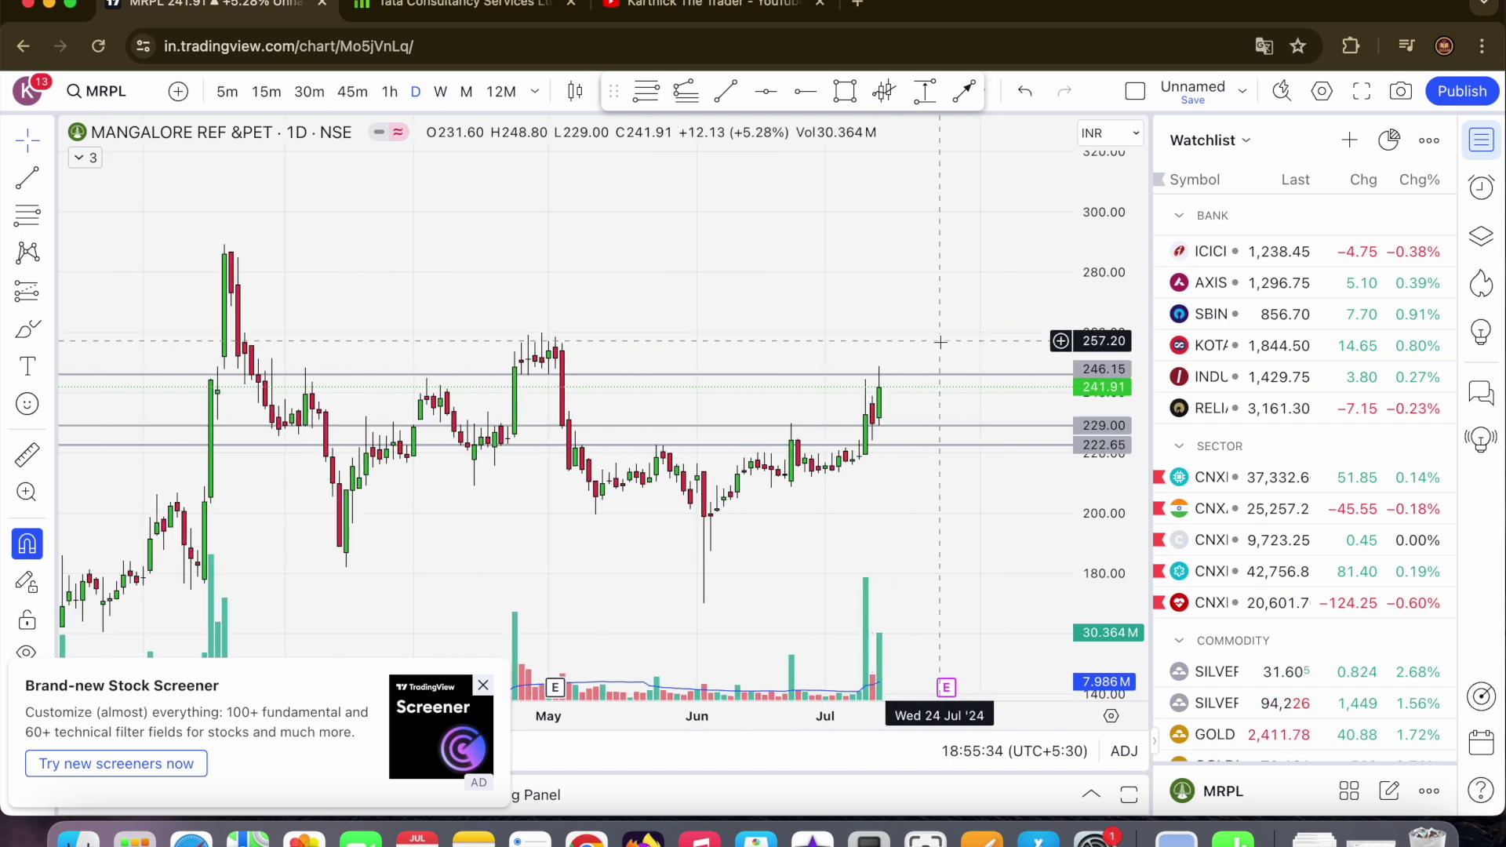
scroll(951, 335, "down", 2)
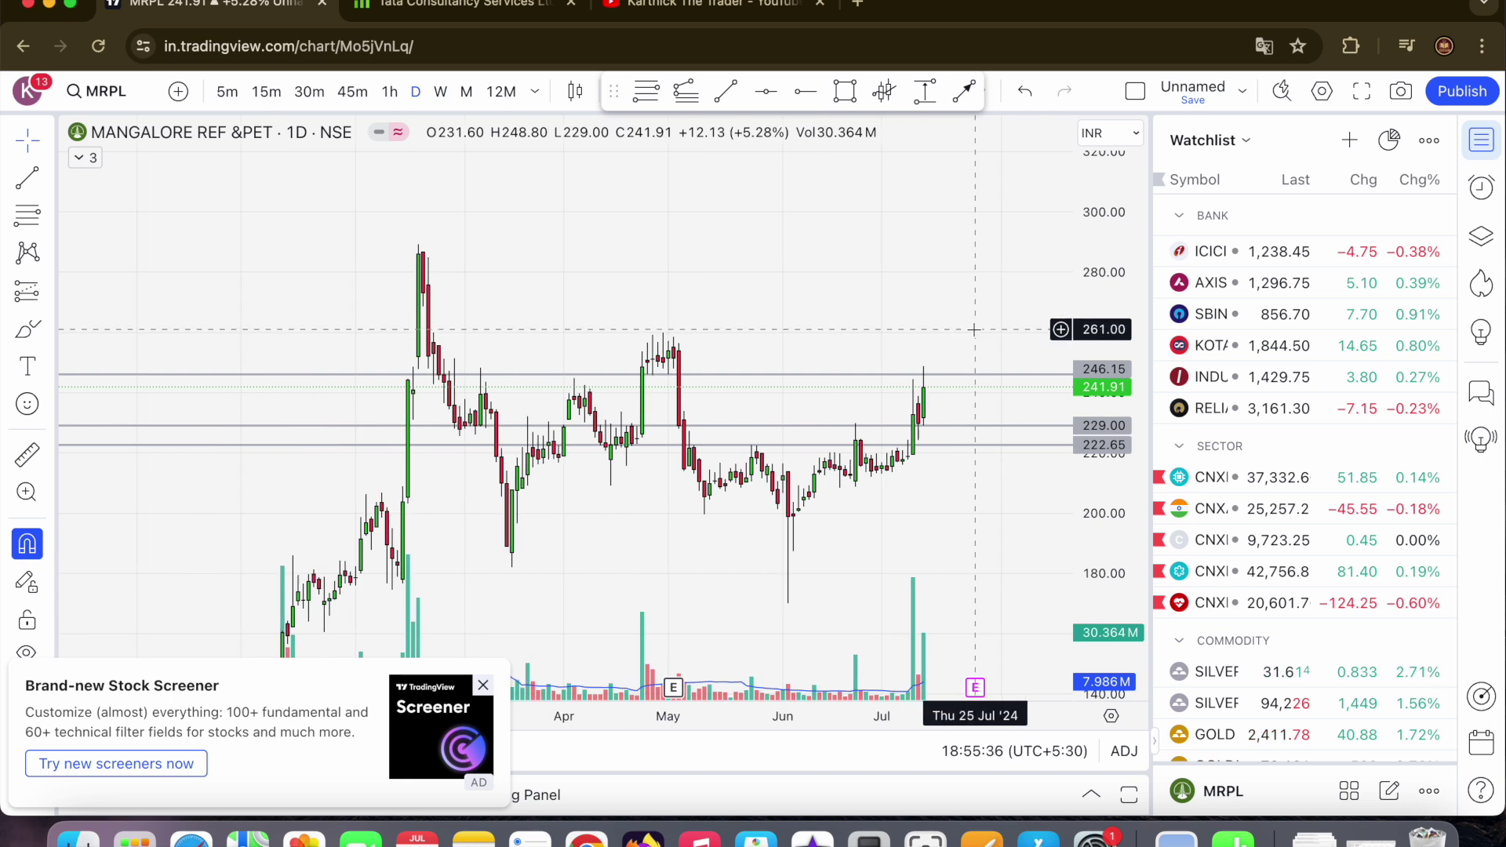
left_click(766, 91)
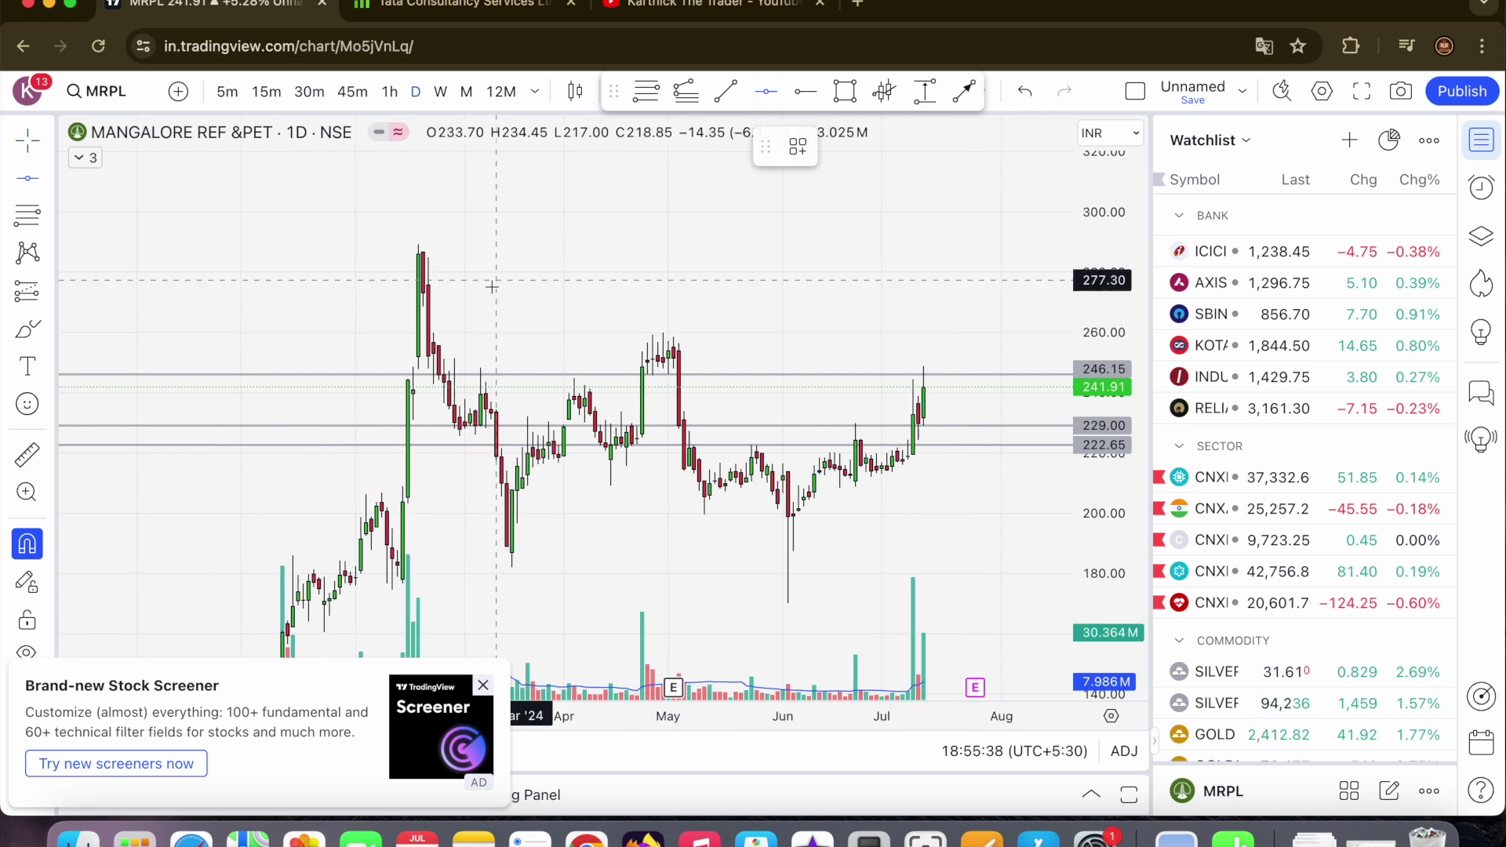
- Mark a horizontal level at 259.90 along MRPL's May highs
left_click(434, 336)
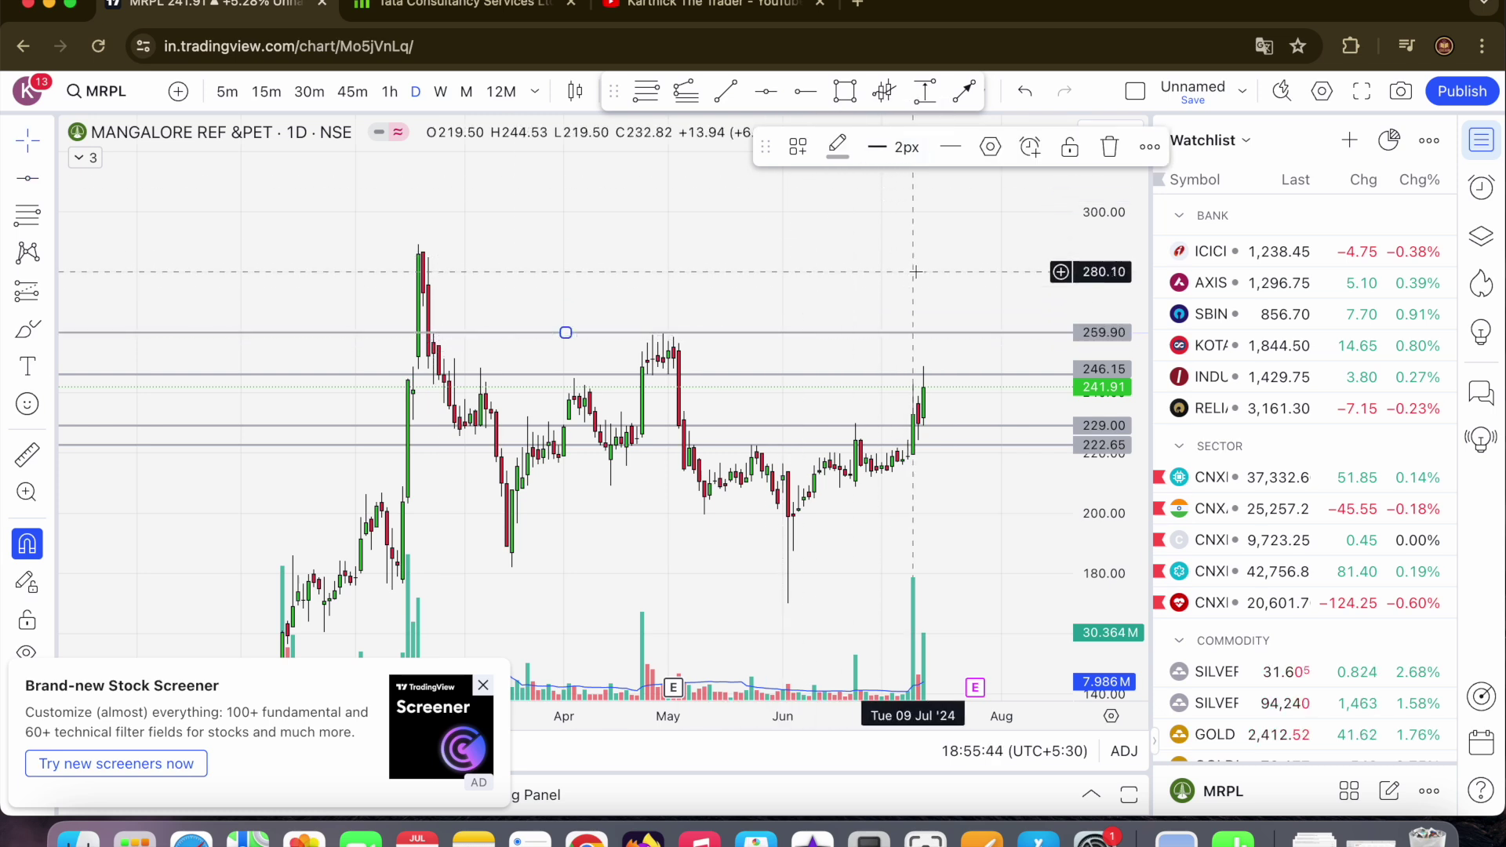
scroll(928, 259, "up", 2)
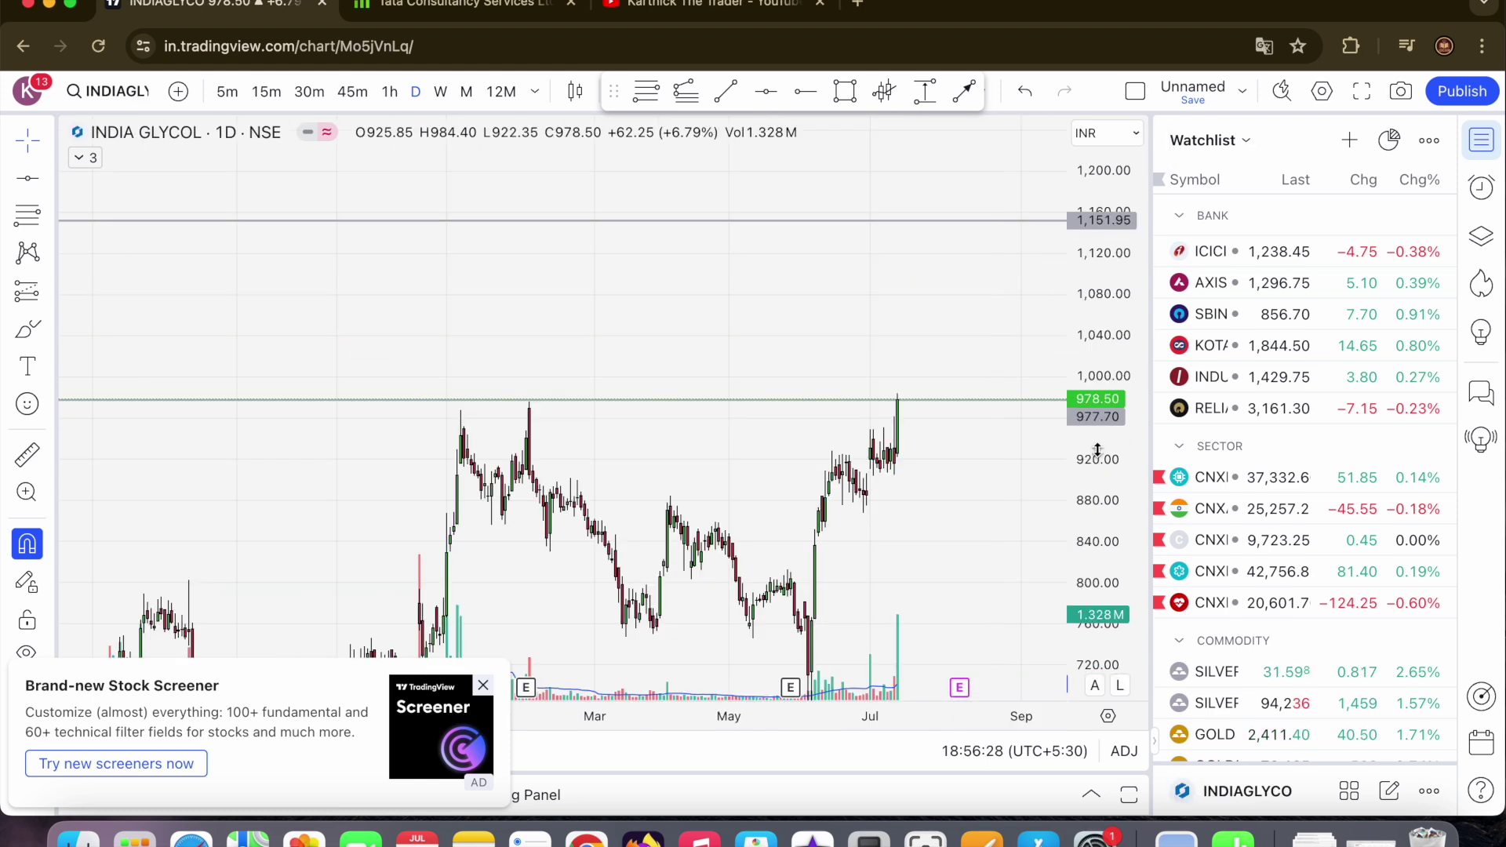
- Frame the India Glycols chart to show the 977.70 breakout and the 1,151.95 level, then search ONGC
left_click_drag(1097, 449, 1094, 440)
left_click_drag(1008, 494, 985, 344)
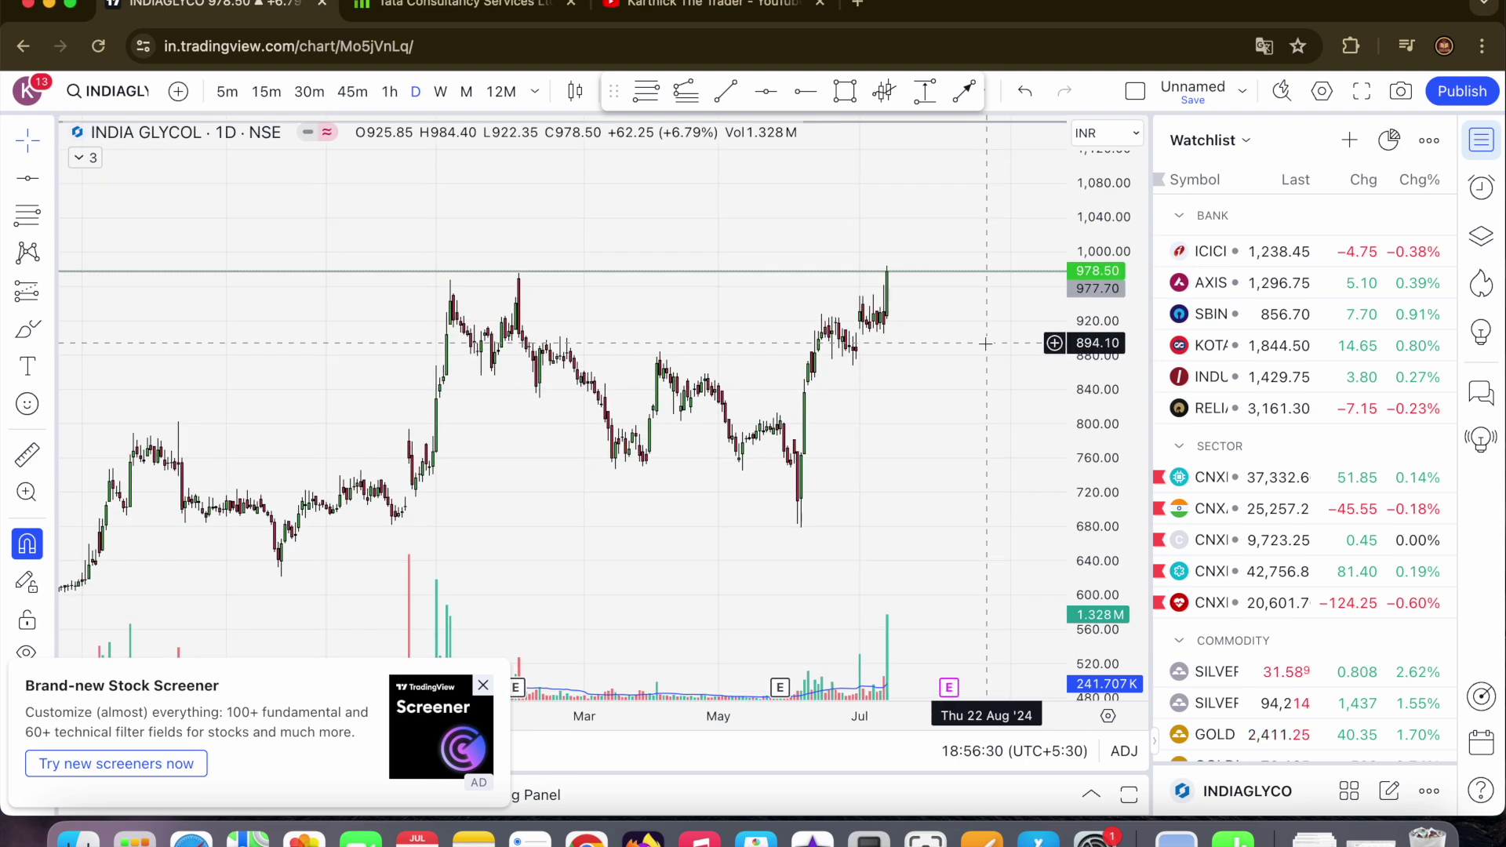
scroll(981, 347, "up", 4)
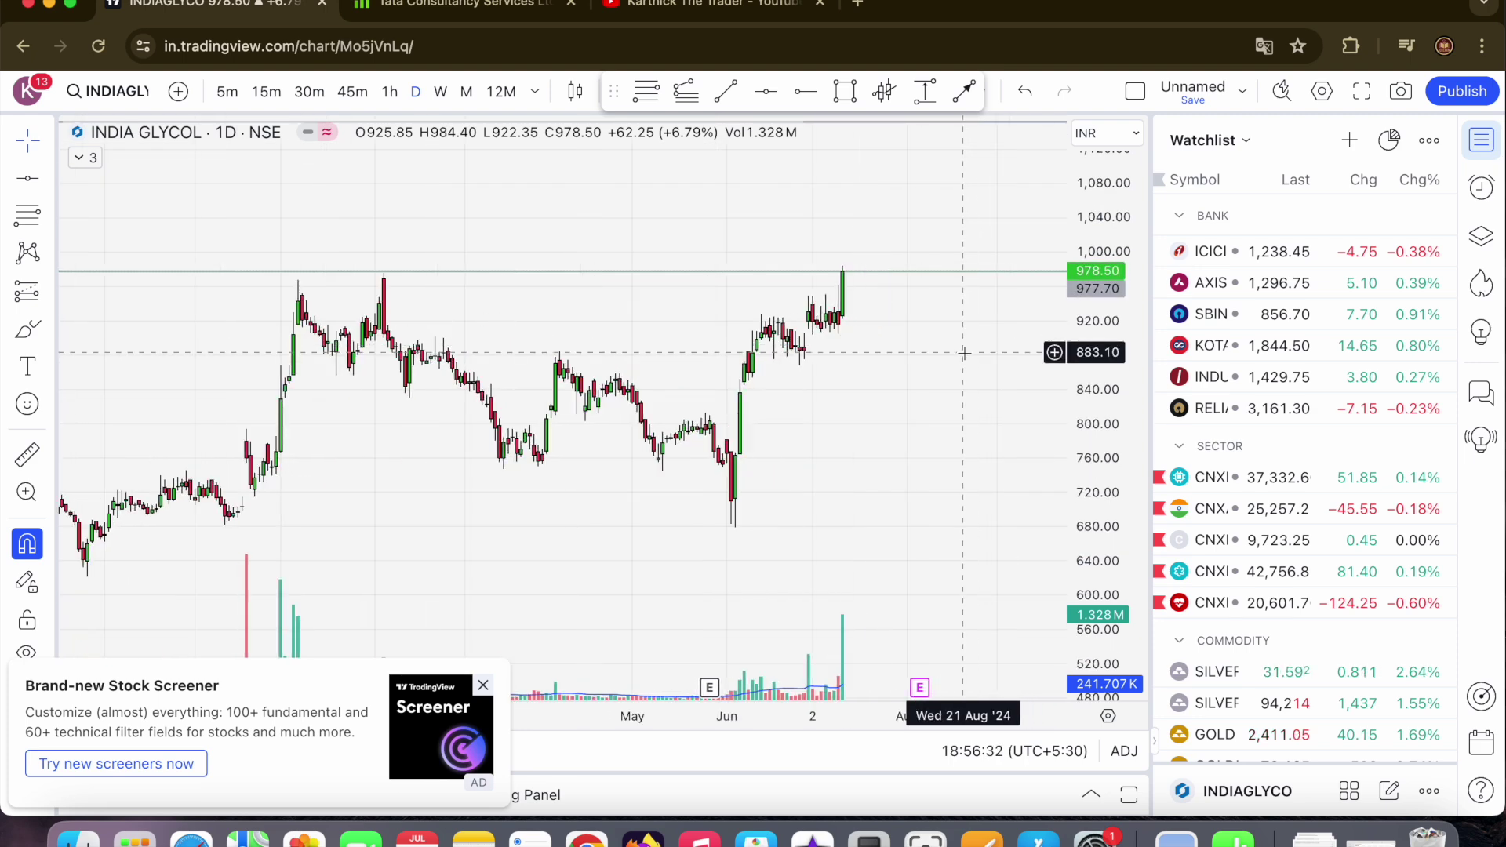
left_click_drag(964, 353, 965, 453)
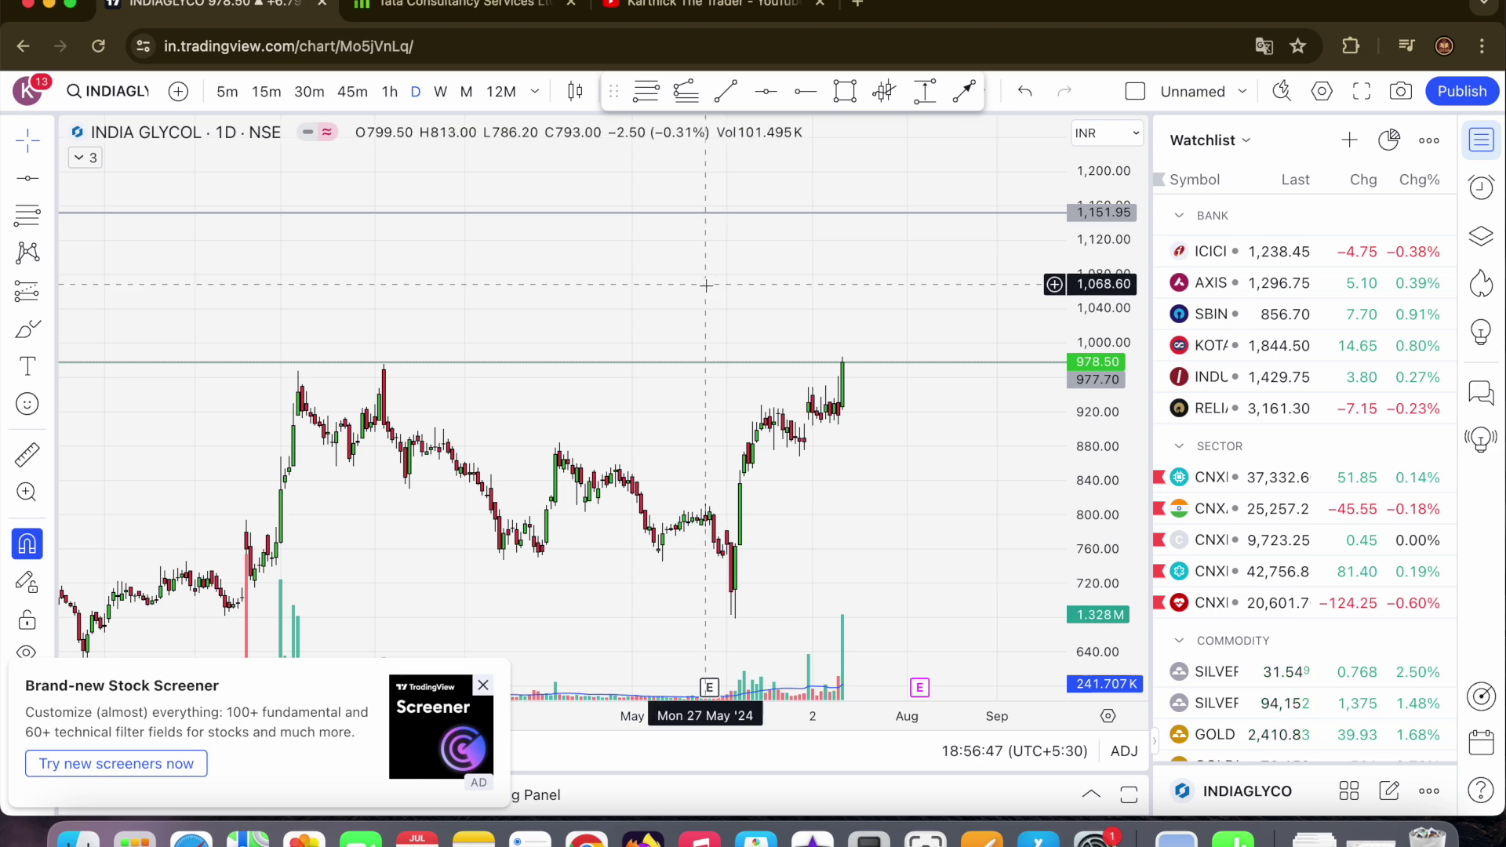
type("ONGC")
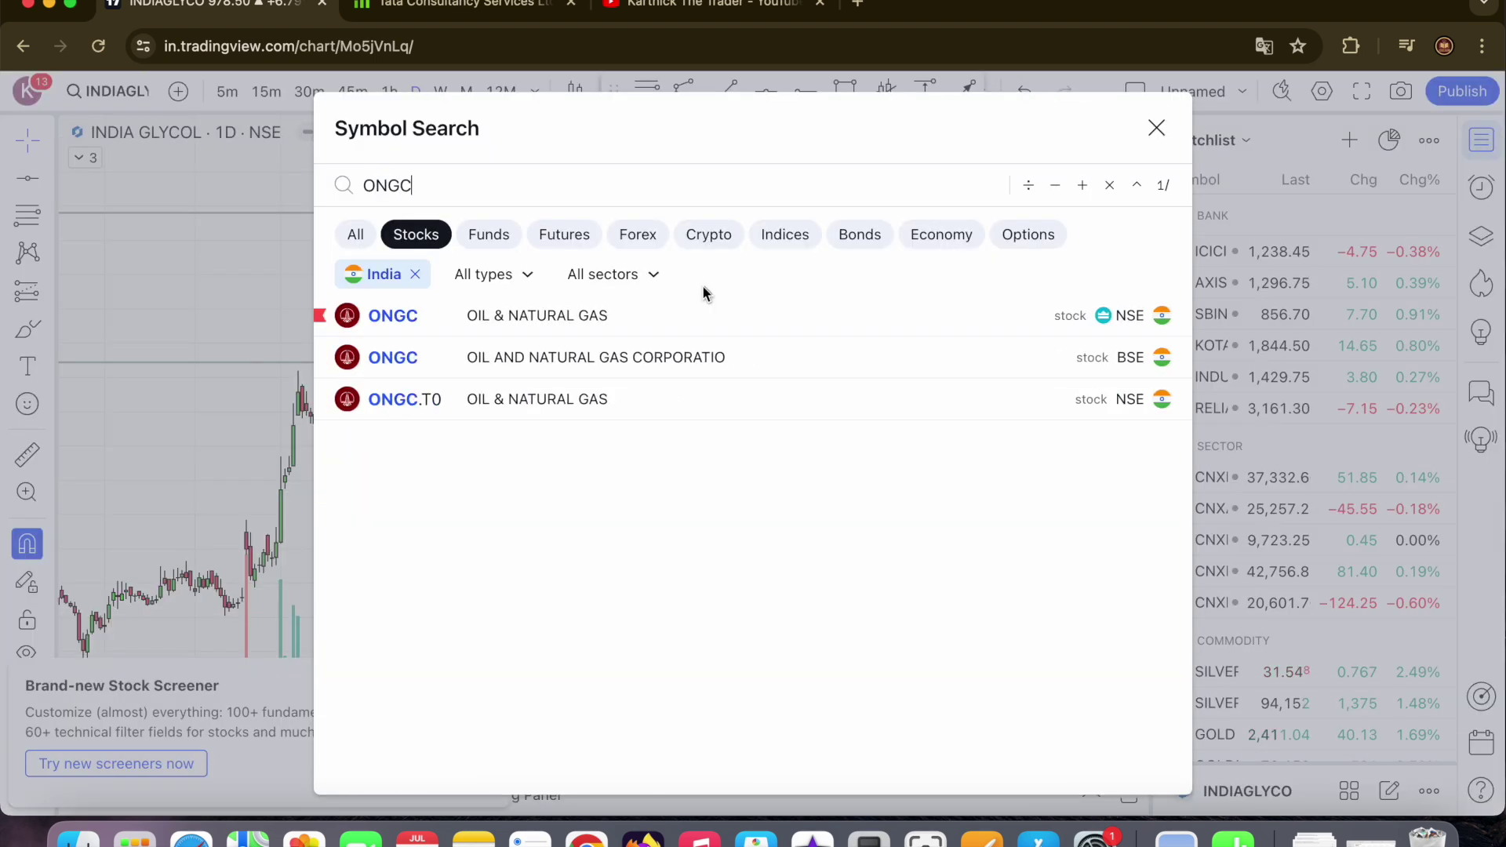
- Load the ONGC daily chart from its NSE listing, then search IOC
left_click(614, 333)
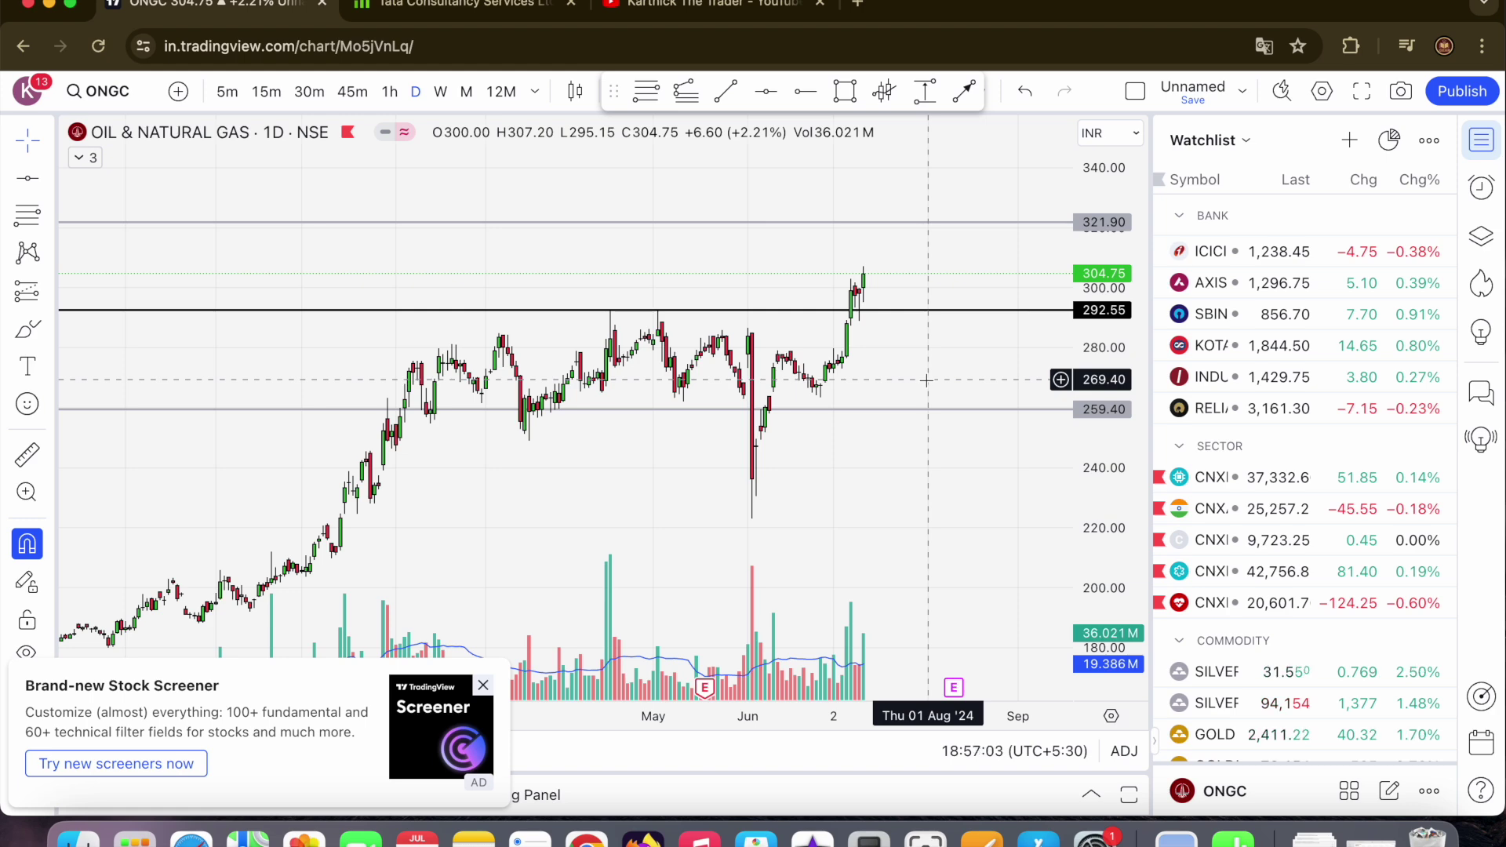
type("IOC")
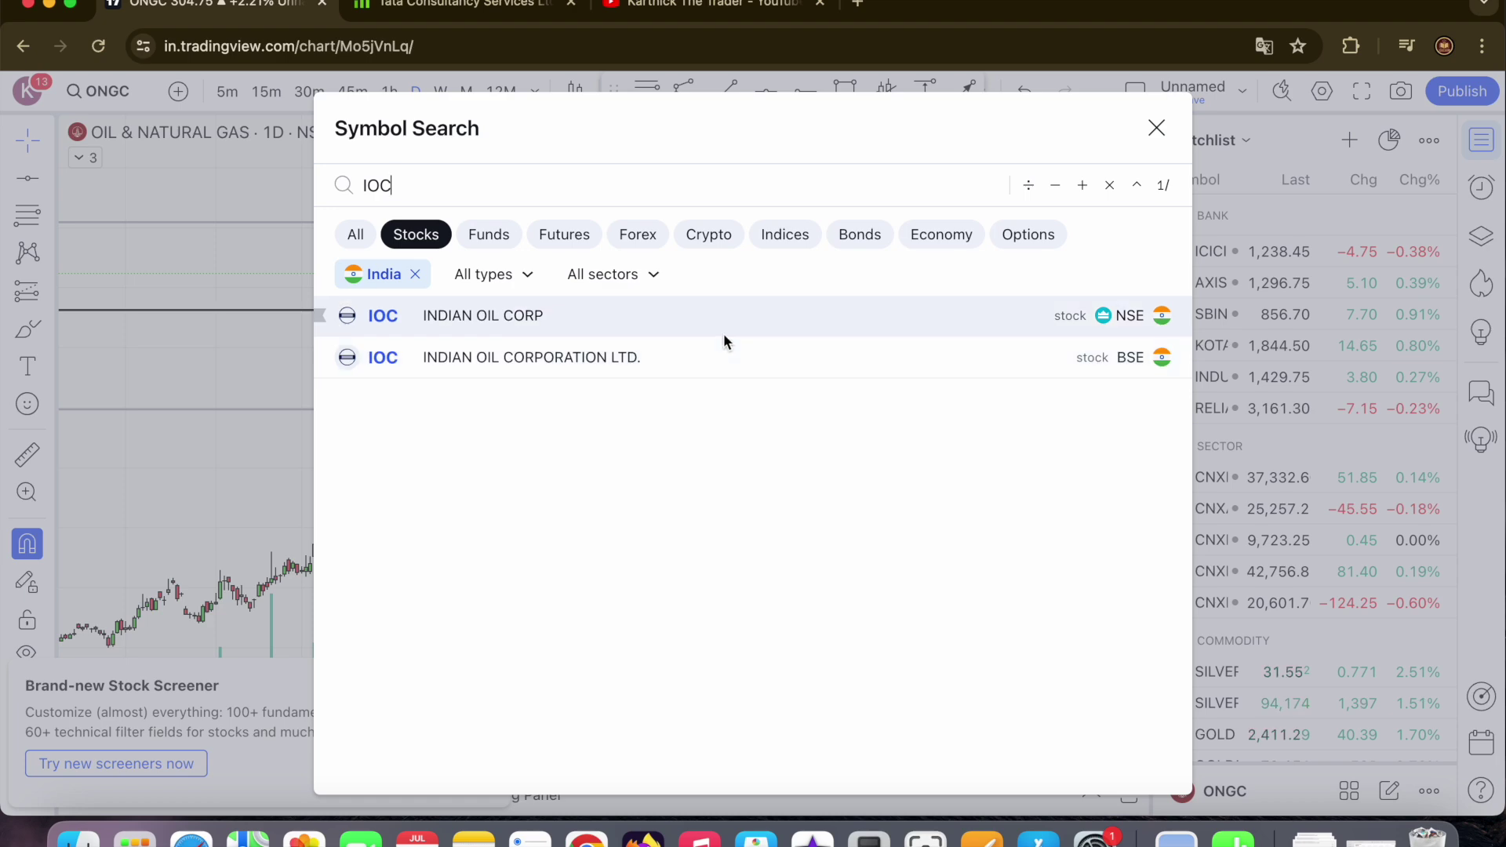
- Load Indian Oil Corp, pan to its earlier highs and trendline, then search HINDPETR
key("Return")
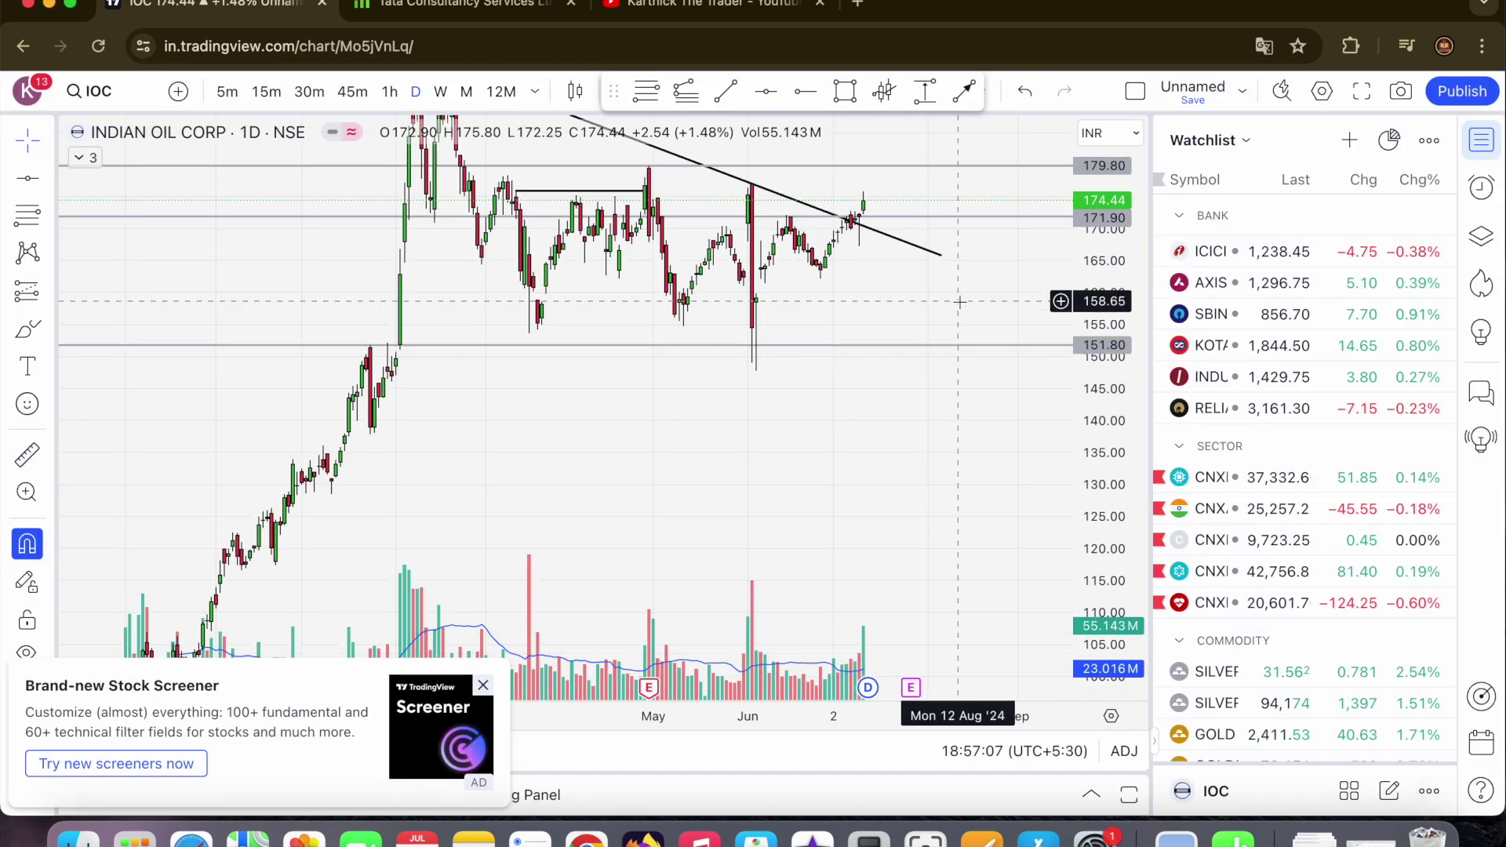
left_click_drag(958, 301, 971, 504)
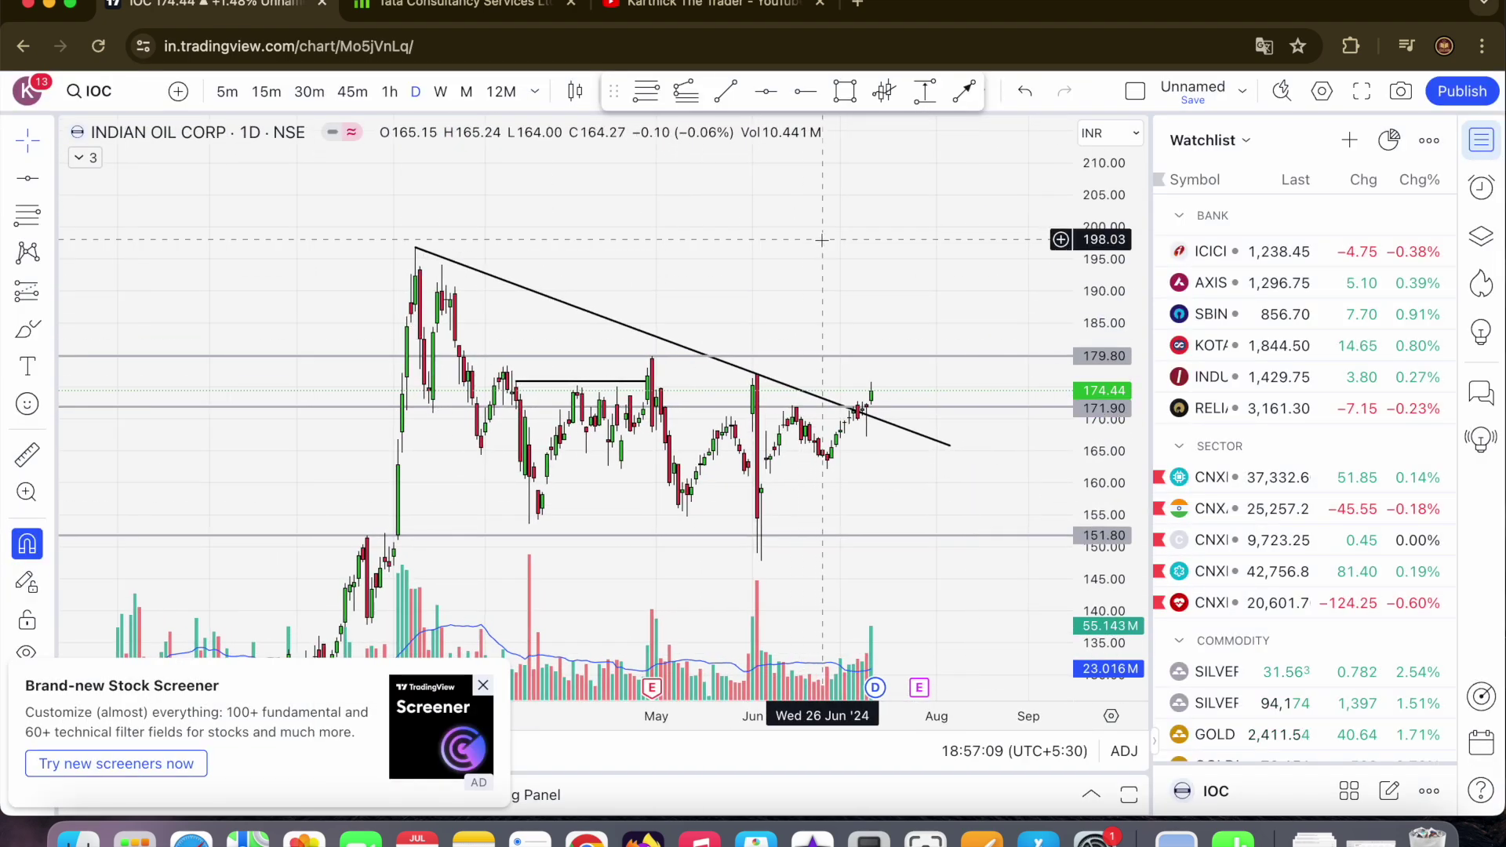
type("HI")
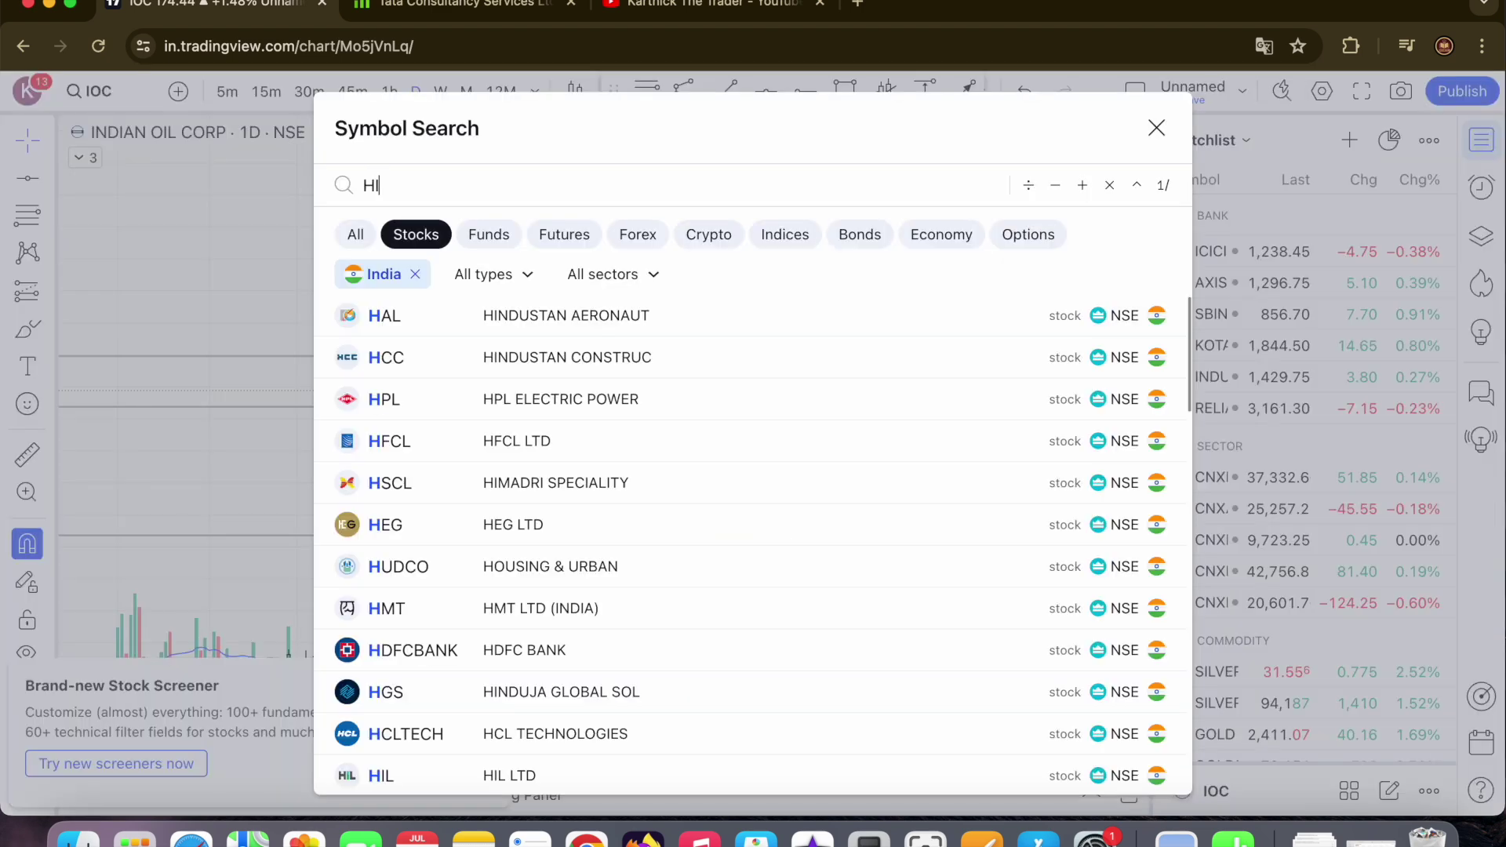
type("NDPE")
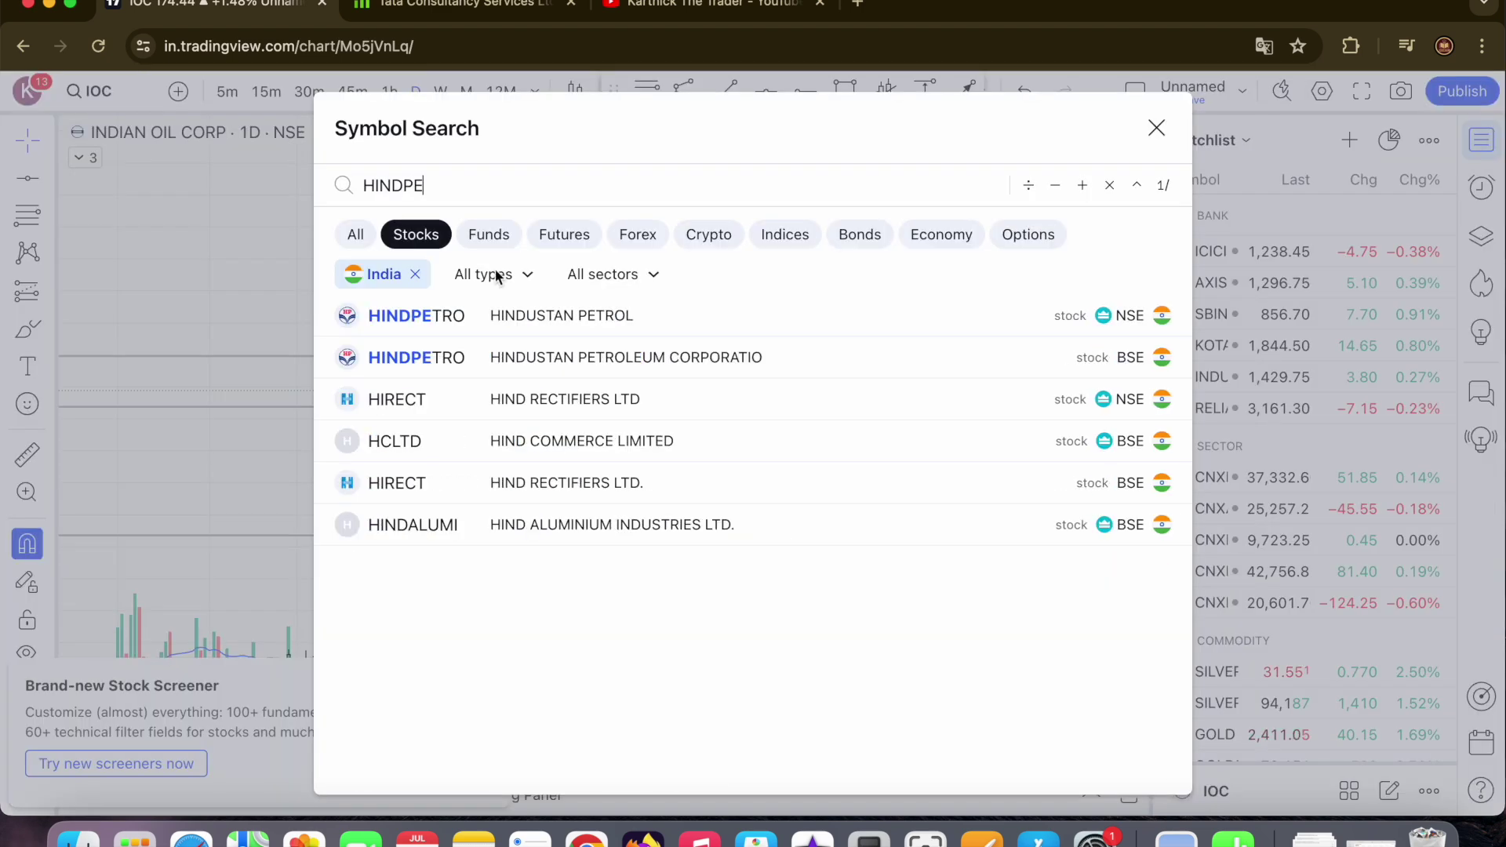
key("Escape")
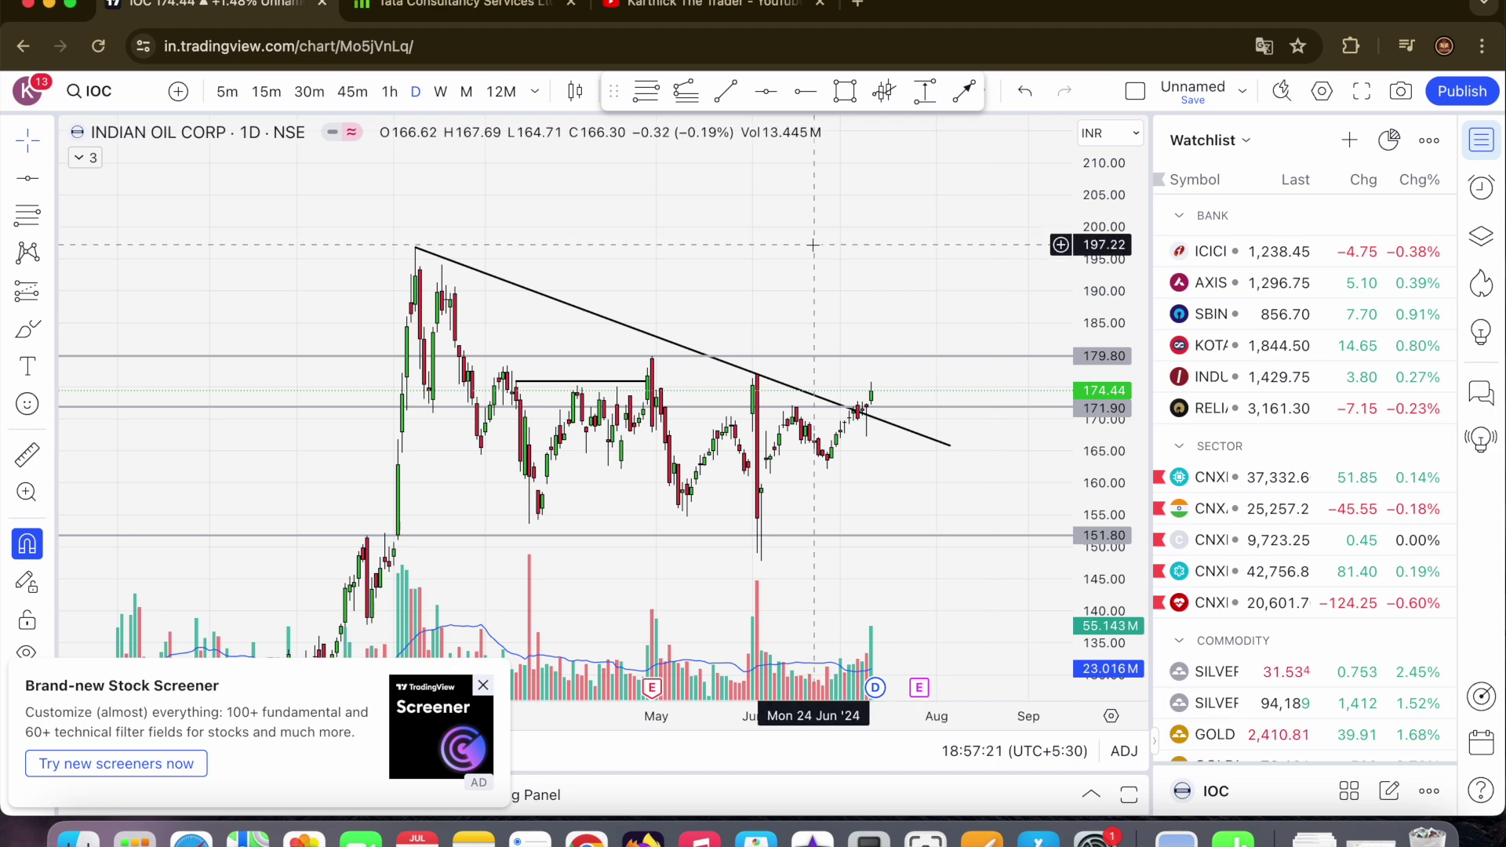
type("HINDPETR")
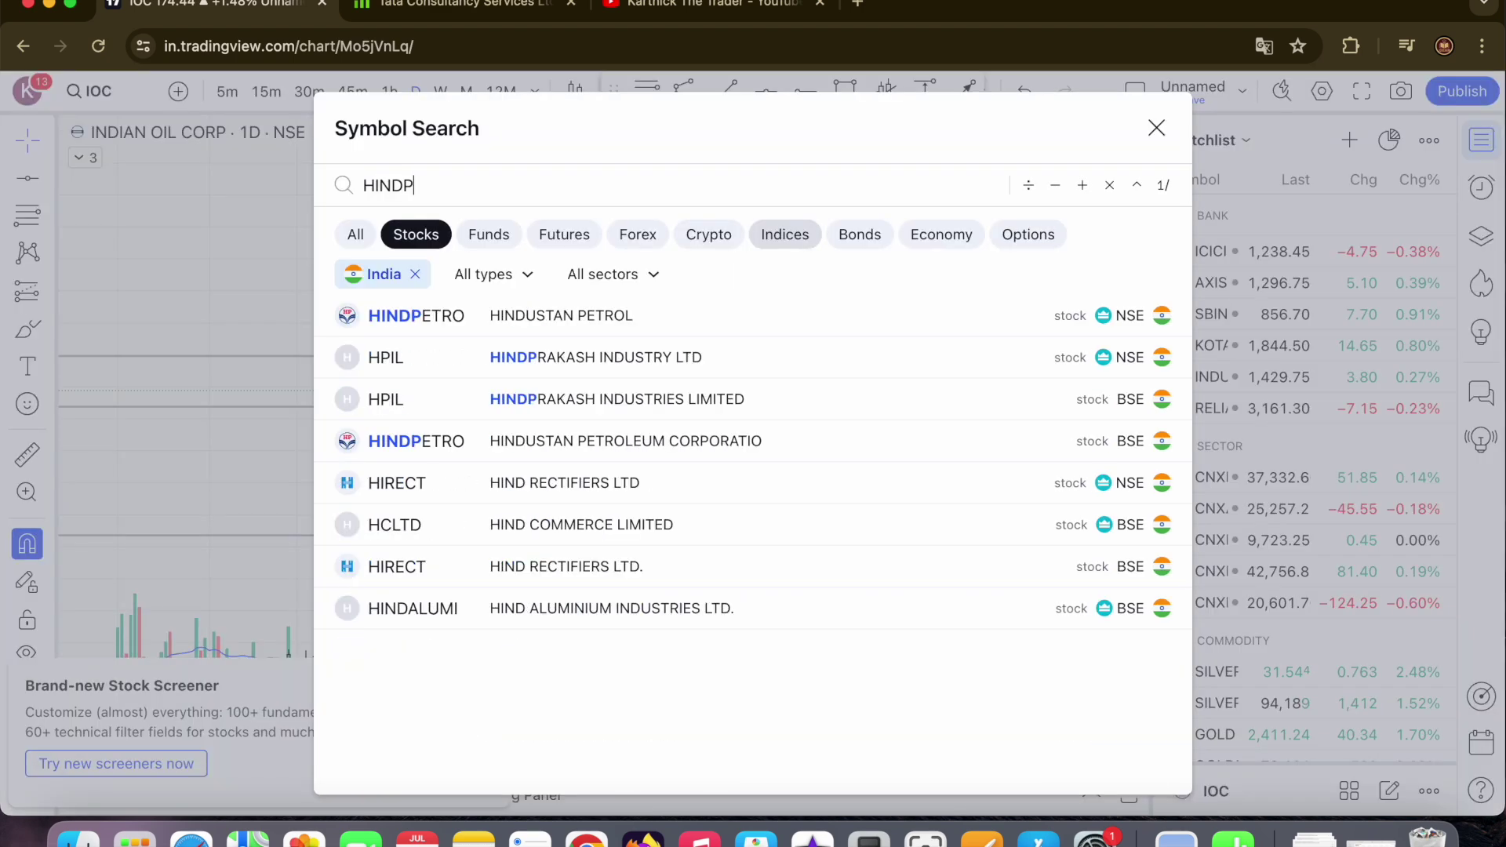
- Load the Hindustan Petroleum NSE chart and centre its recent candles and purple zone
left_click(632, 315)
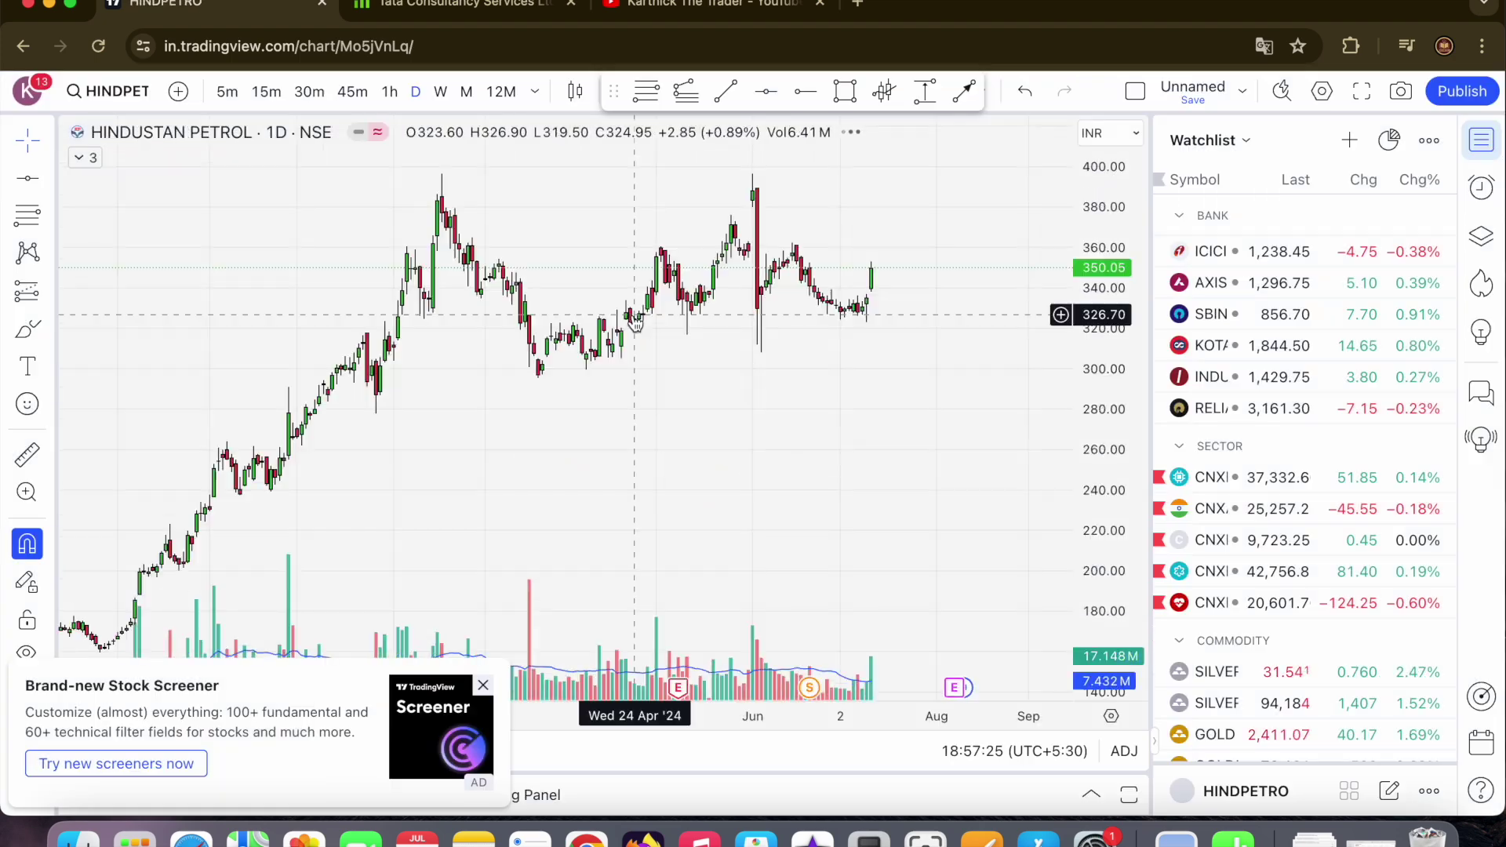
scroll(915, 332, "up", 3)
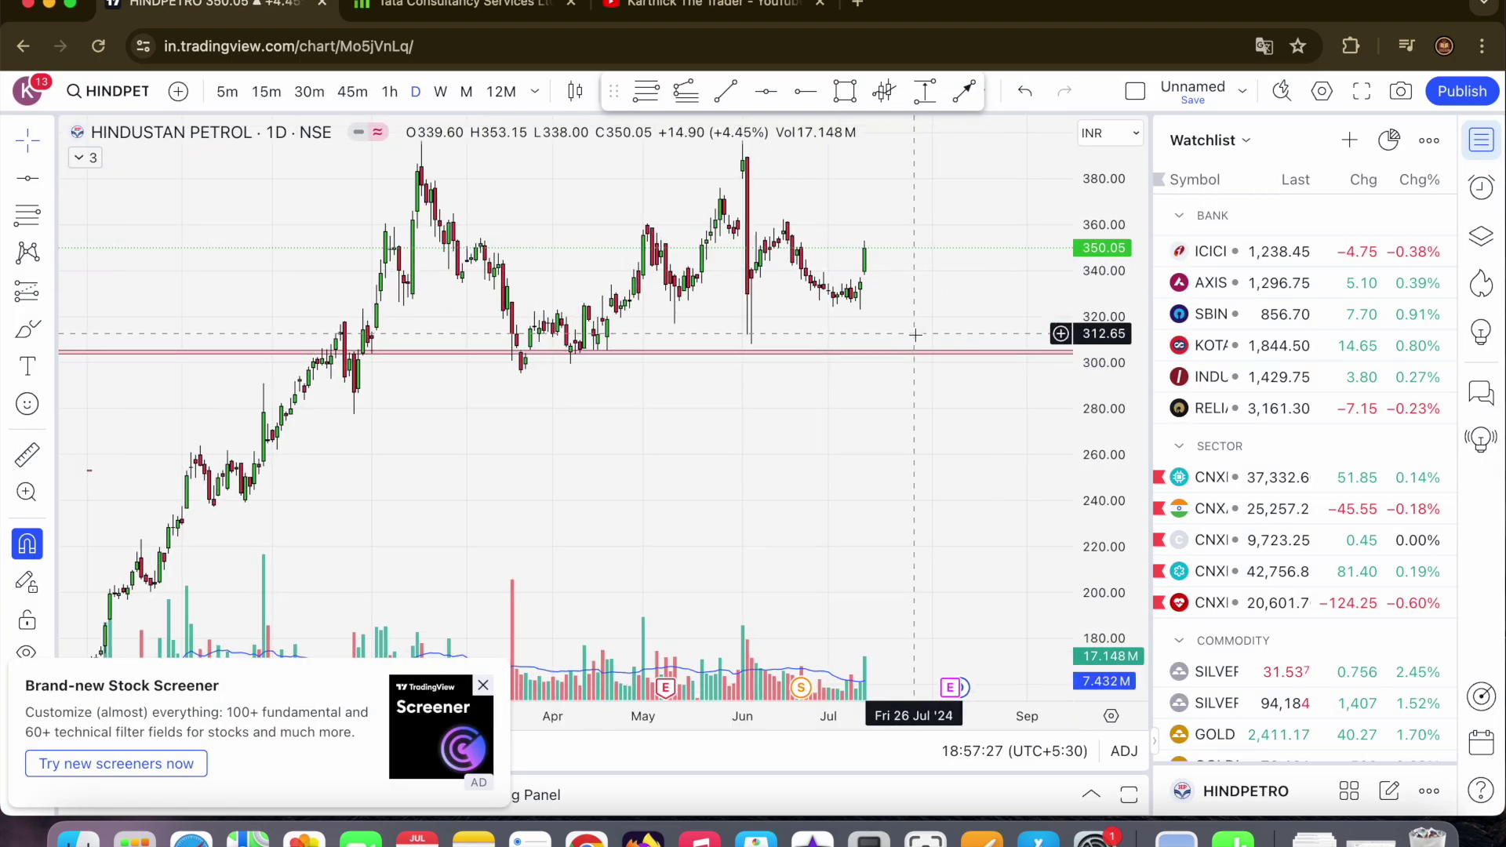
left_click_drag(881, 299, 916, 375)
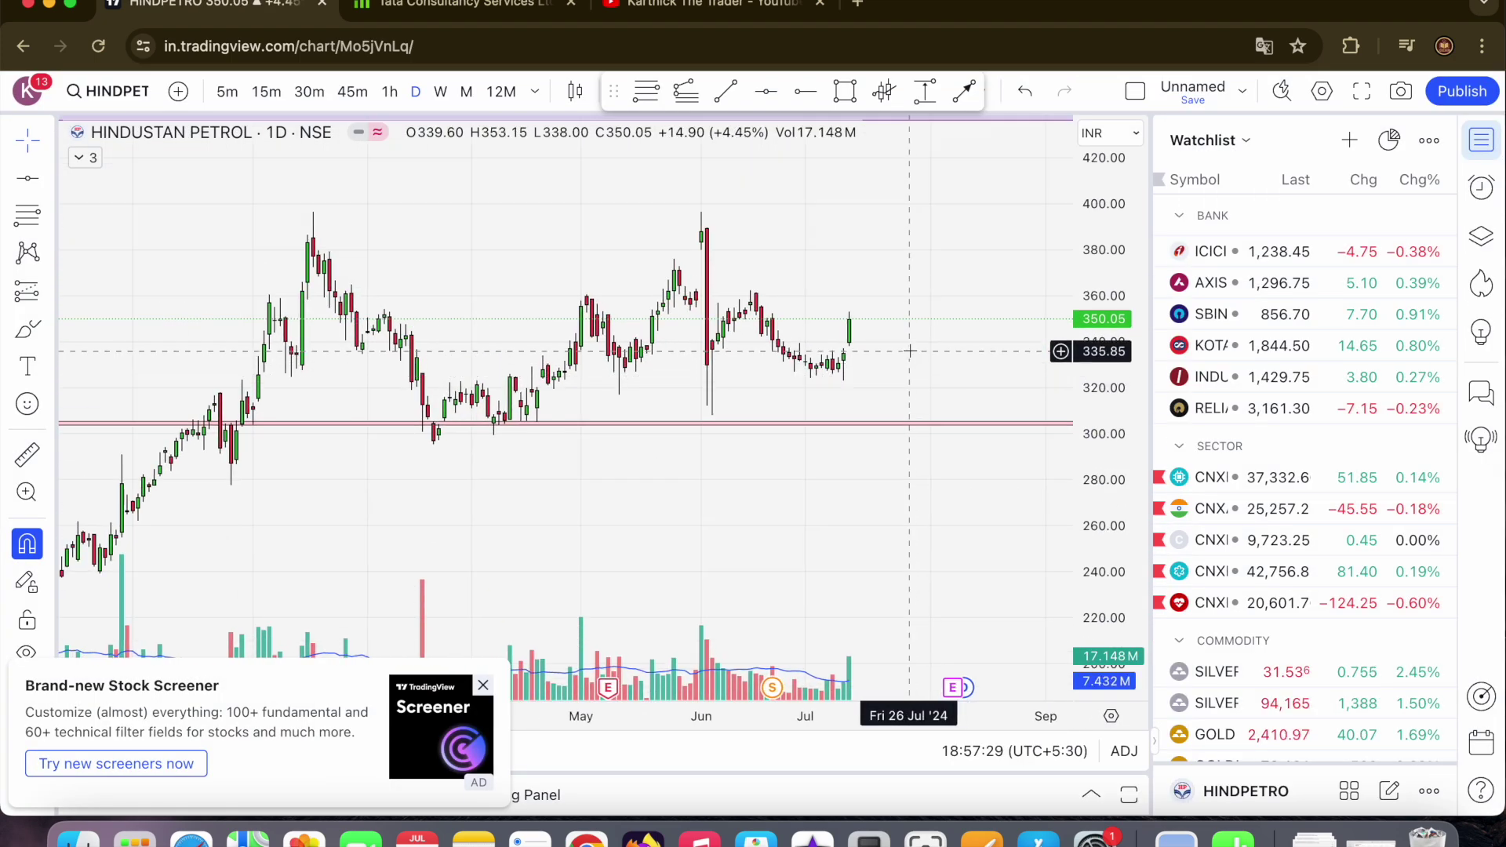
scroll(933, 262, "down", 2)
left_click_drag(933, 262, 912, 330)
- Draw horizontal levels at 396.55 and about 362.50, then shift the chart to show higher levels
left_click(766, 91)
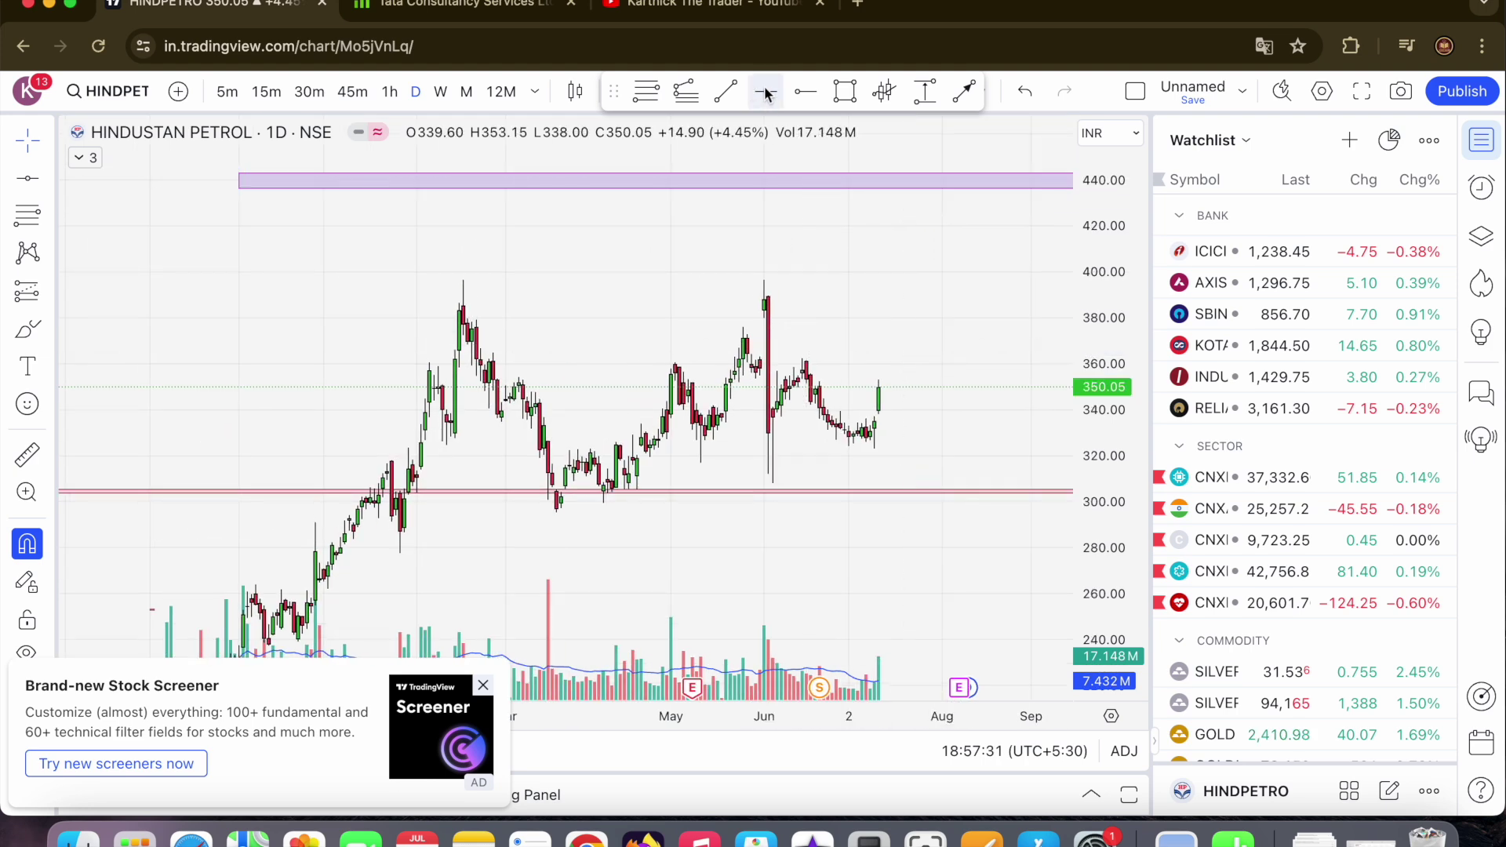
left_click(566, 281)
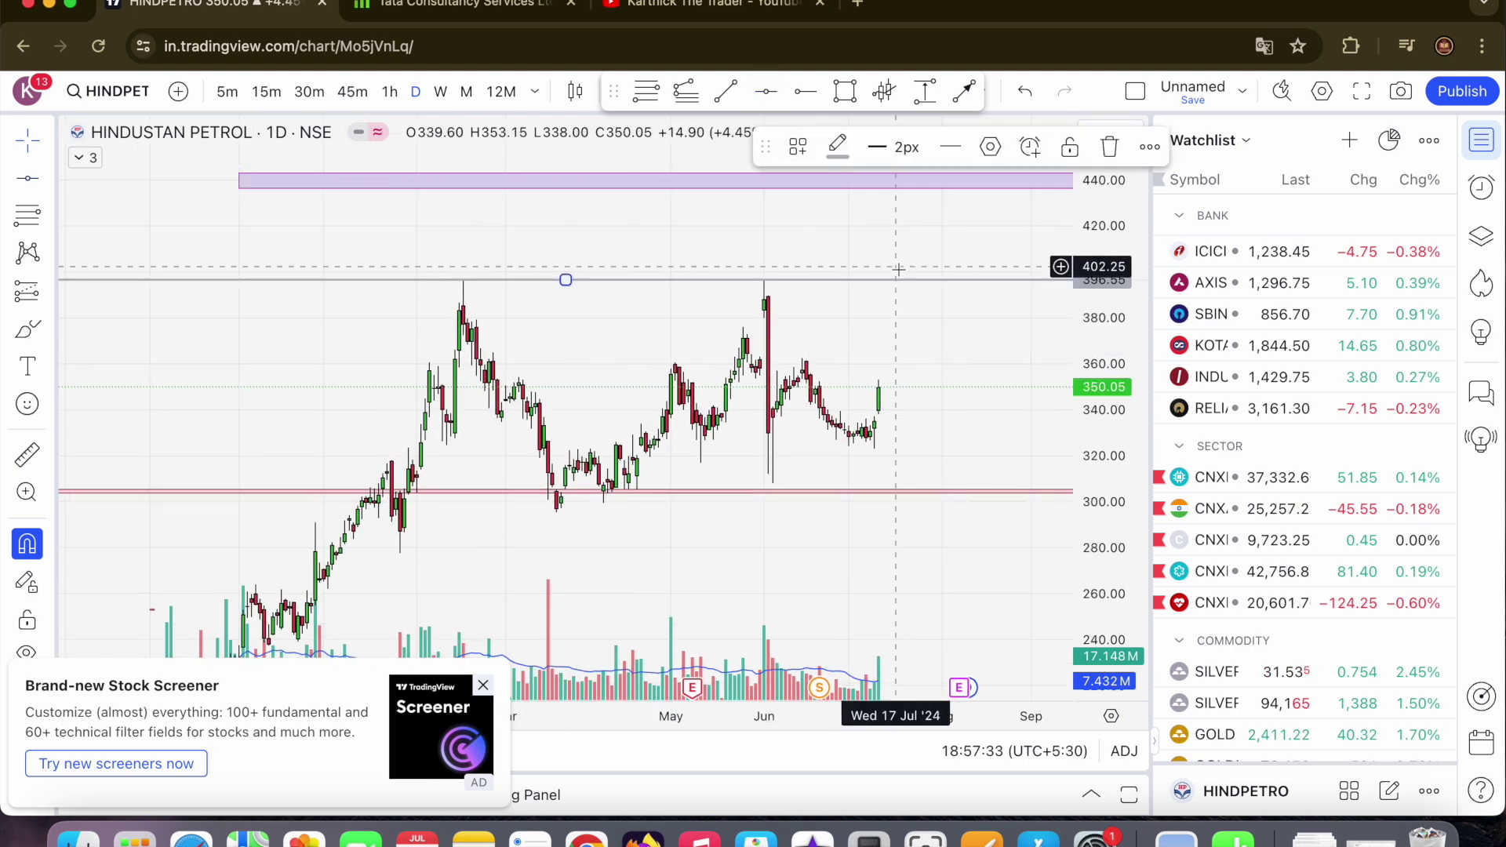
left_click_drag(1098, 372, 1098, 396)
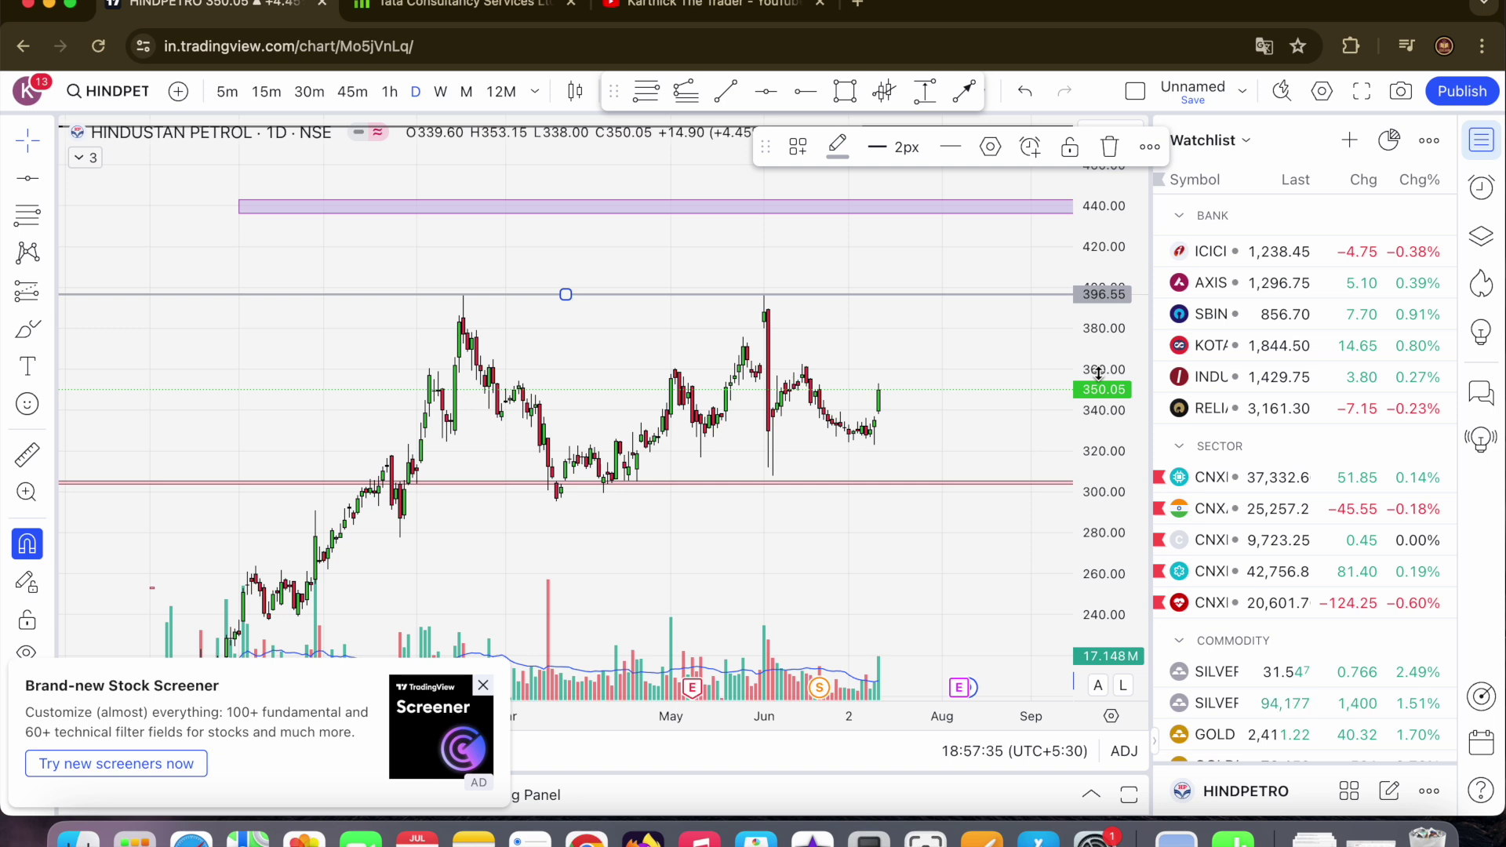
left_click(767, 92)
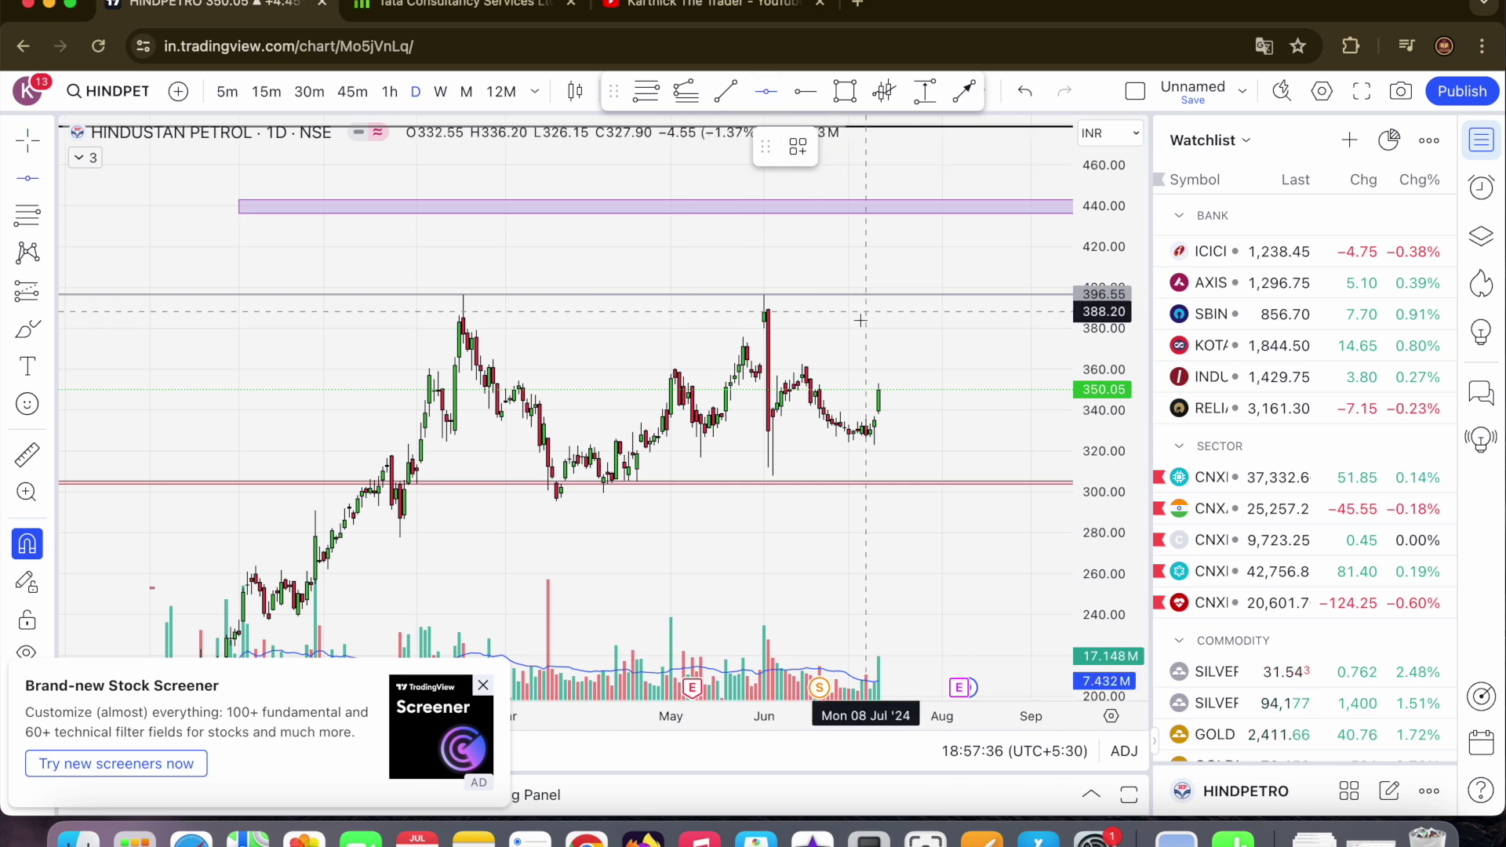
left_click(803, 364)
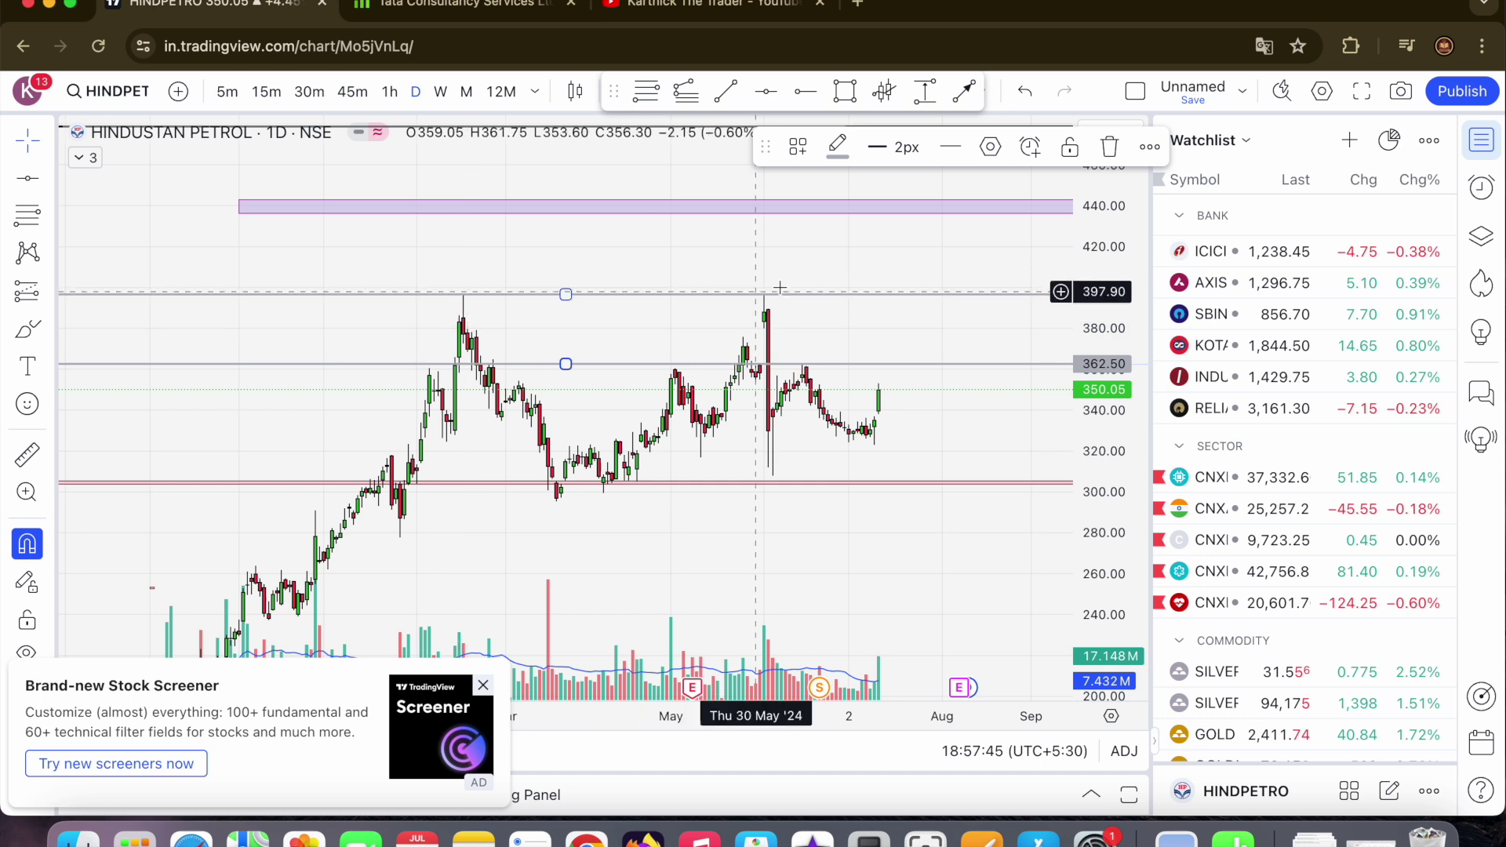
left_click_drag(932, 260, 935, 330)
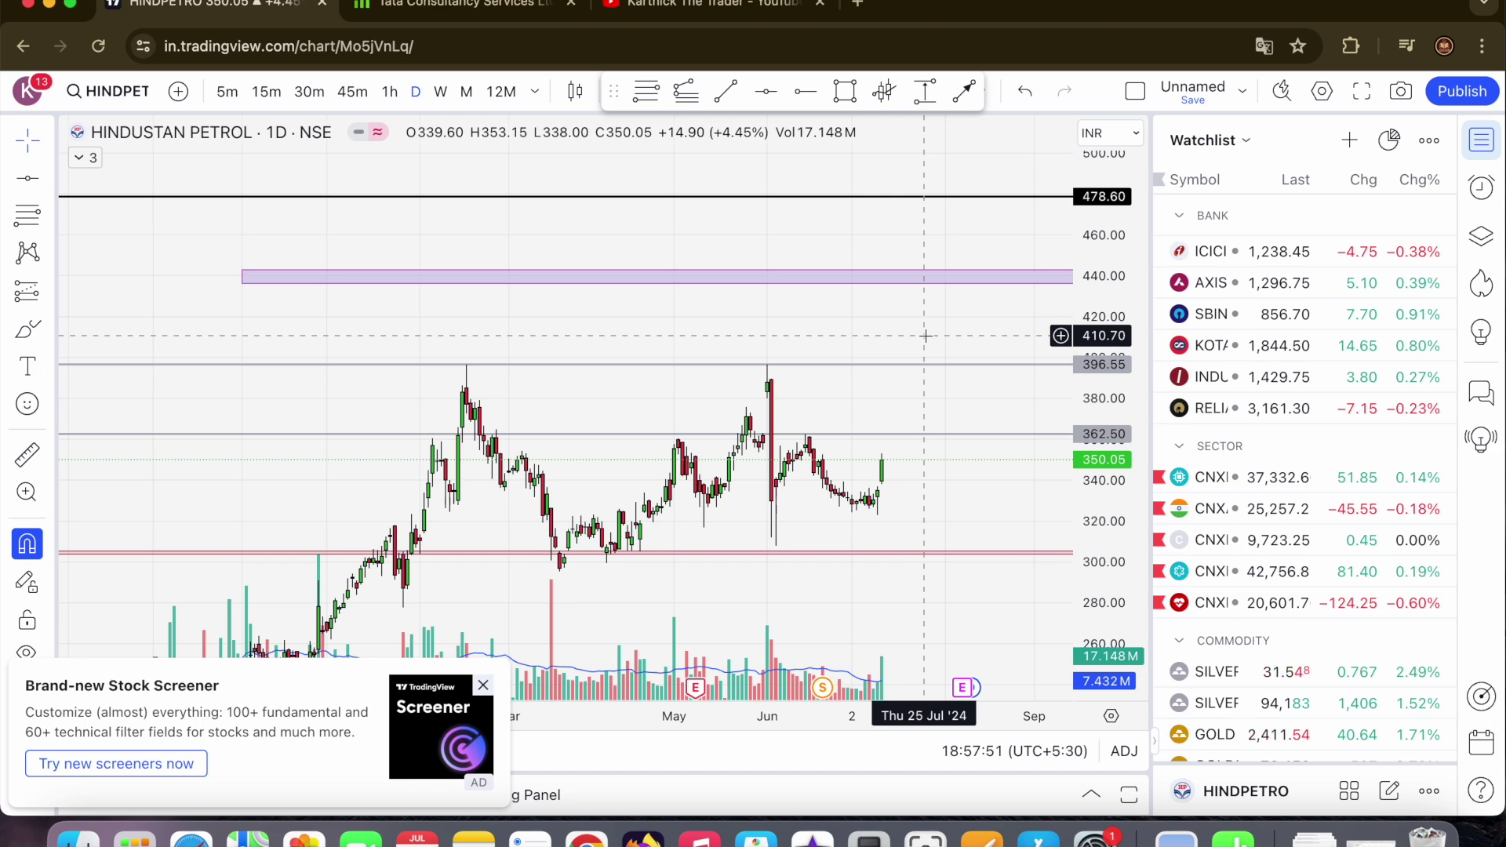
- Load the Bharat Petroleum (BPCL) NSE chart and zoom in
type("BPCL")
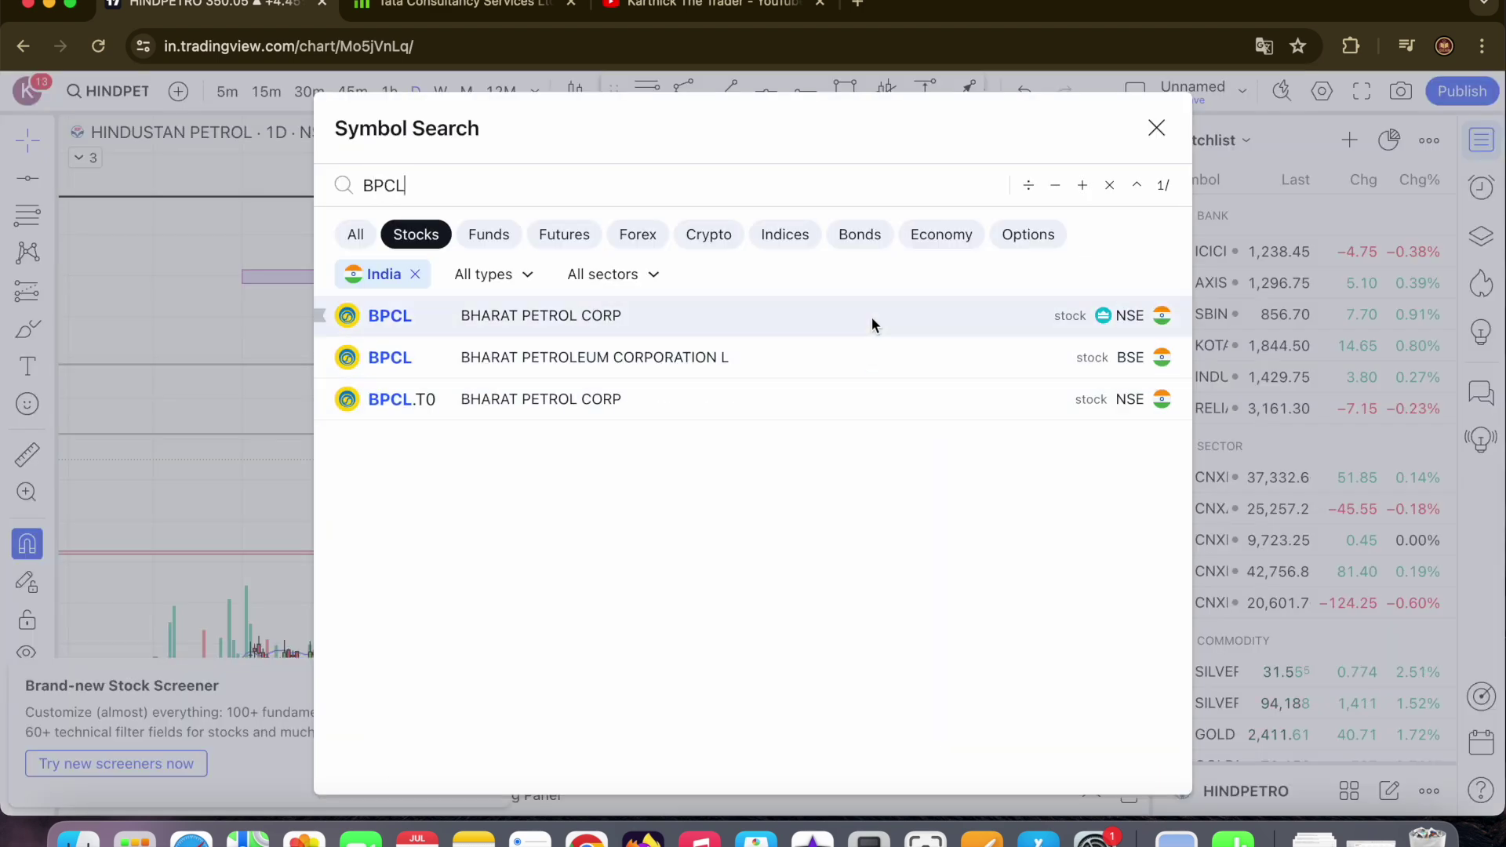
left_click(872, 319)
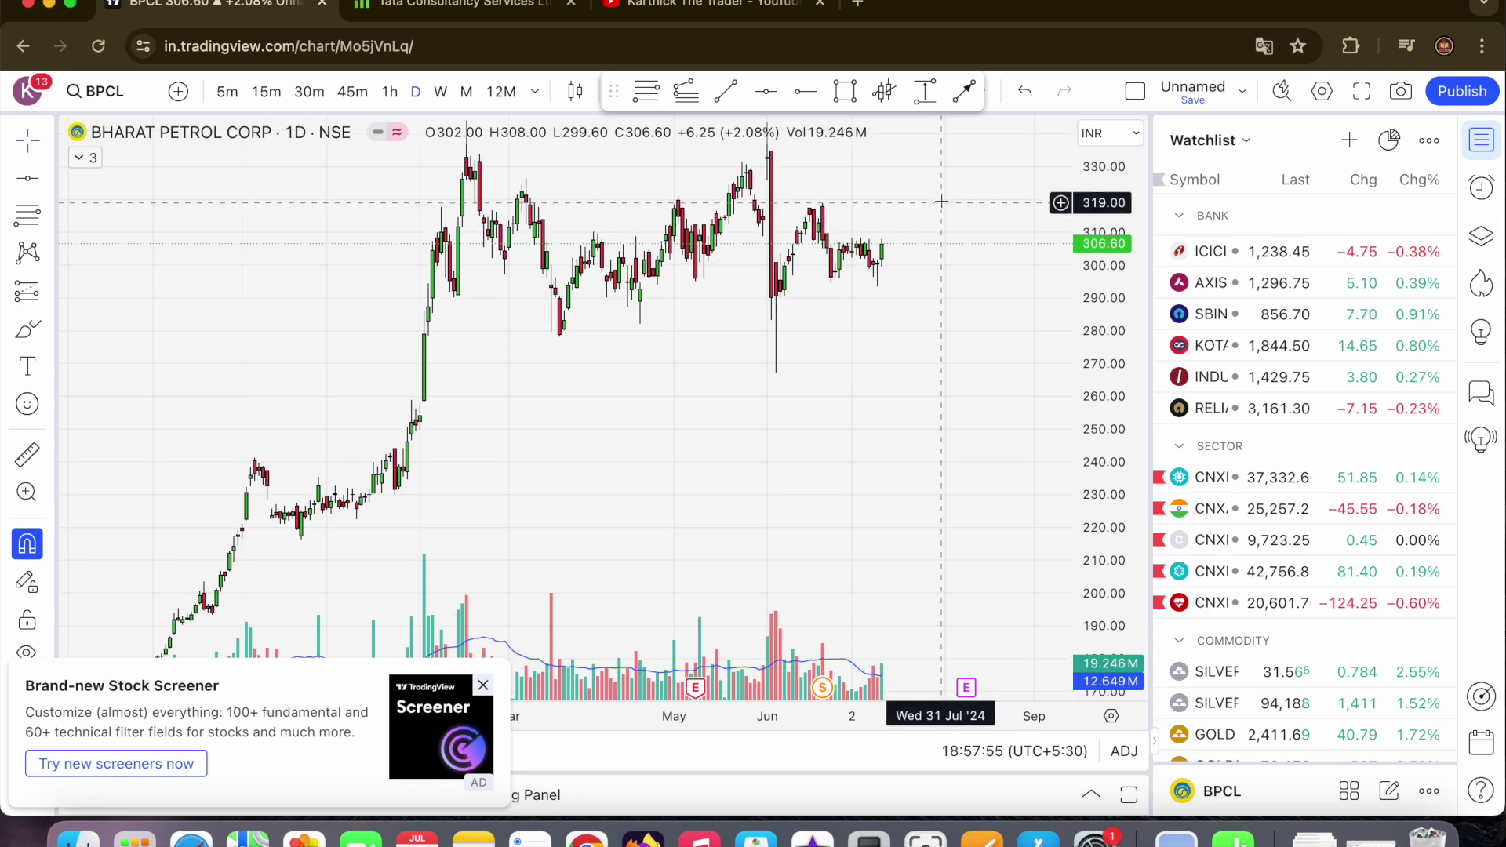
scroll(941, 201, "up", 5)
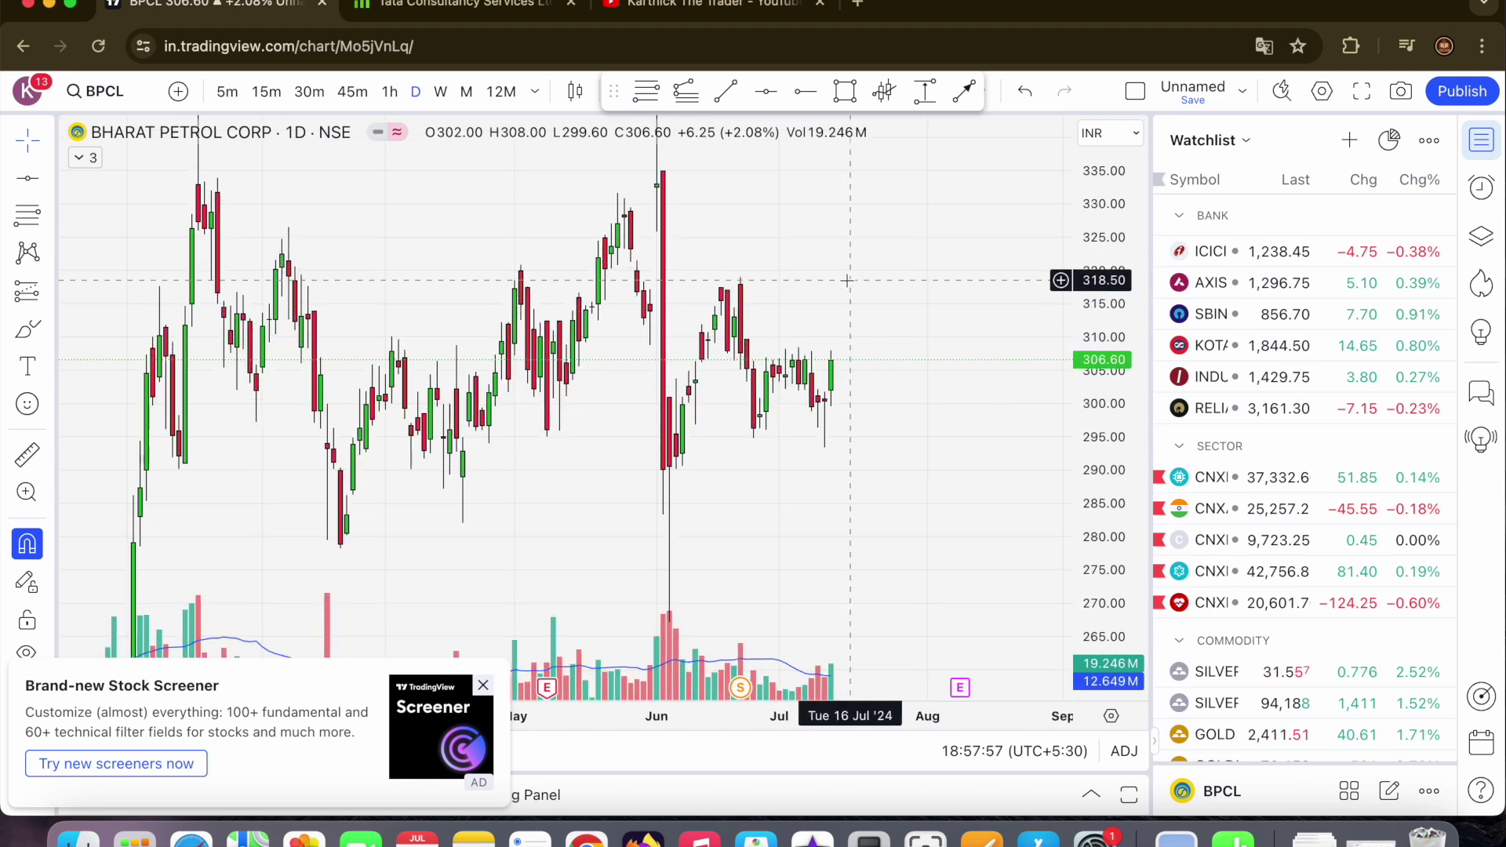
- Draw a horizontal level at 309.70 and compress the price scale for a wider range
left_click(766, 91)
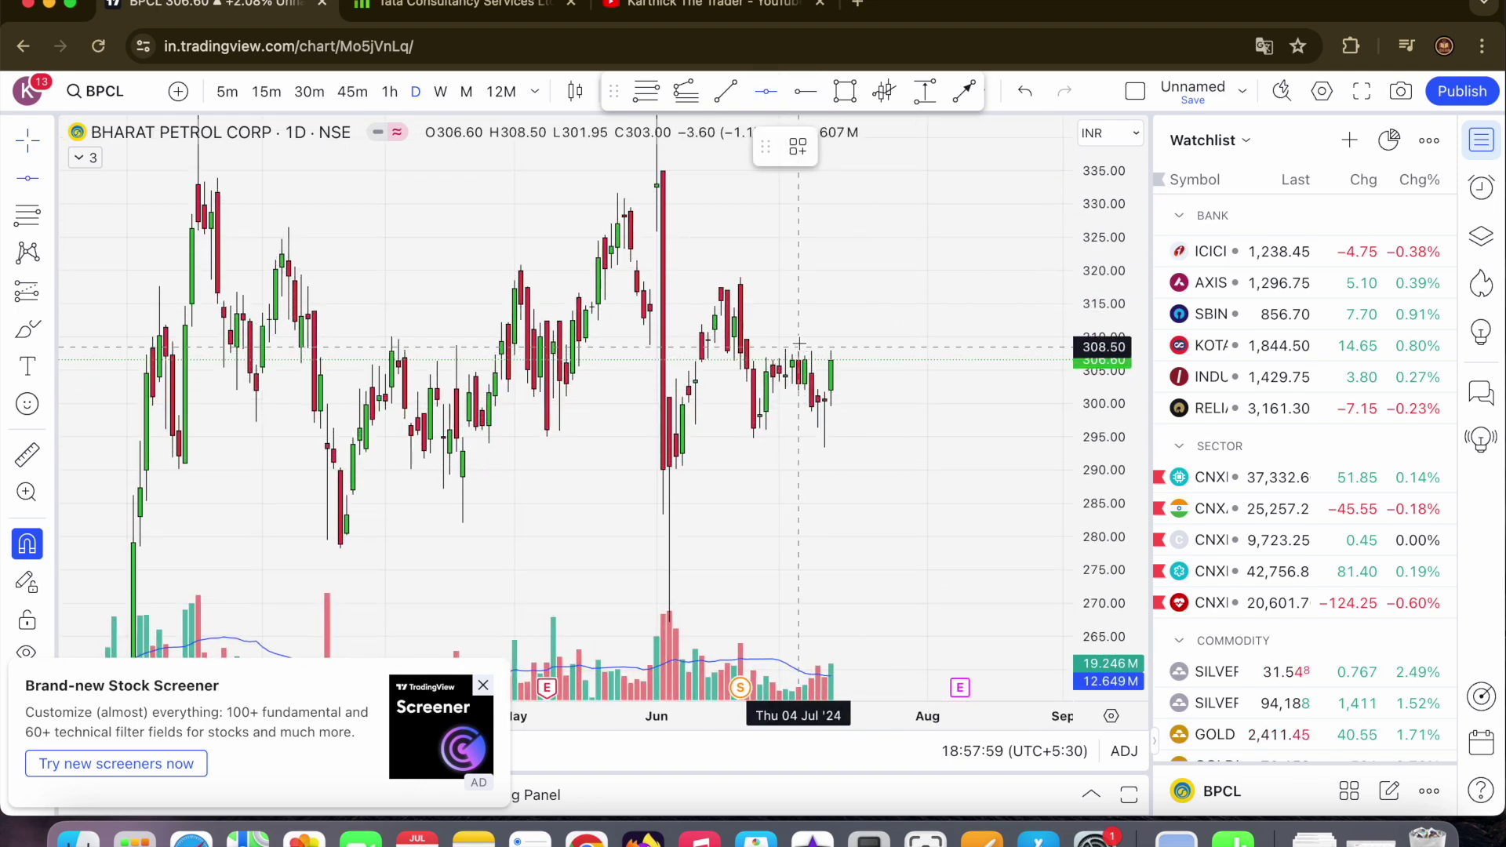
left_click(741, 338)
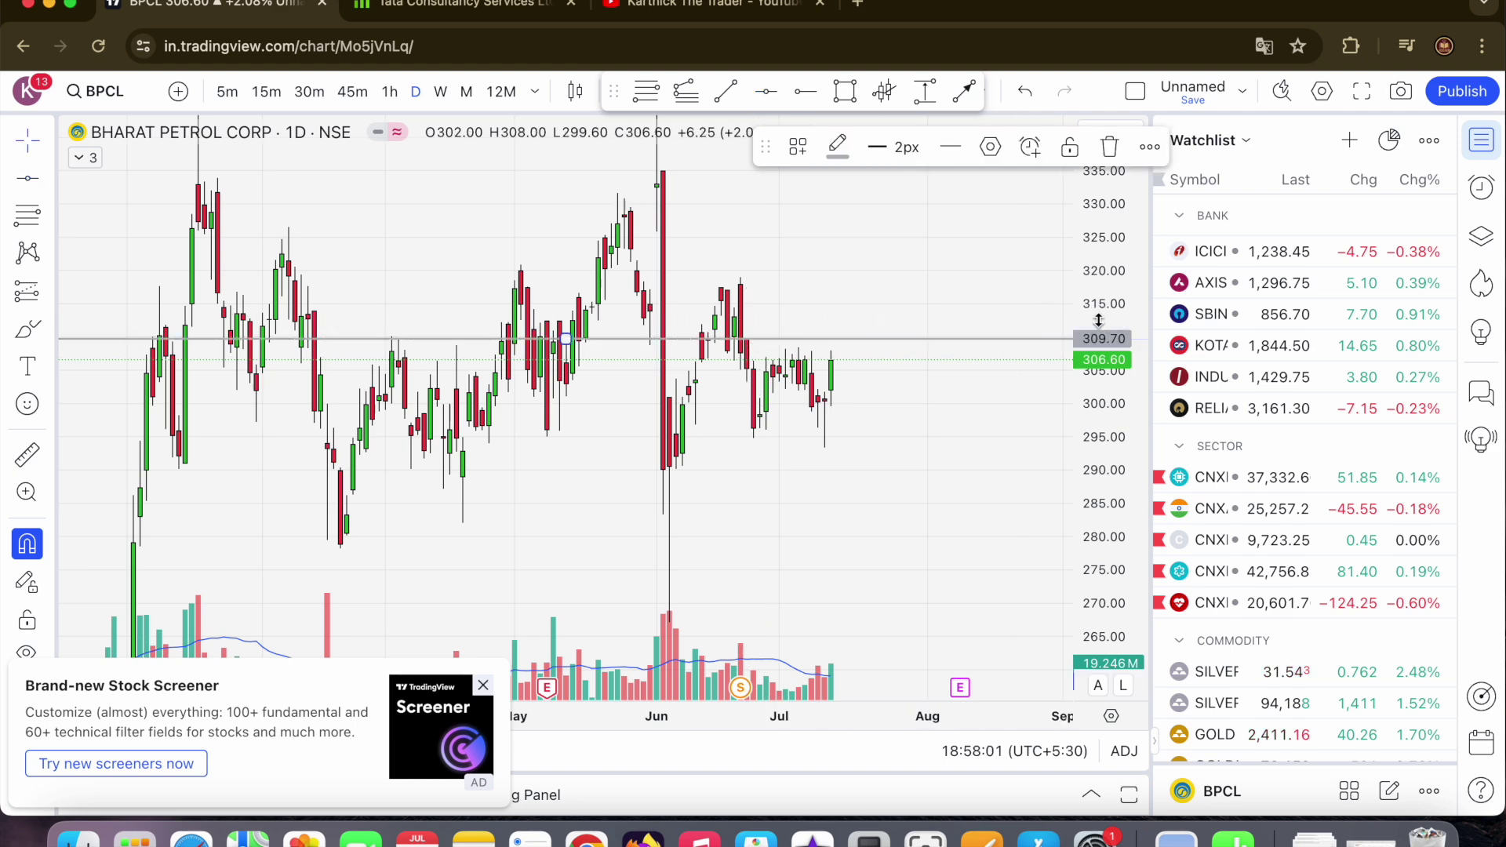
left_click_drag(1098, 320, 1098, 369)
scroll(949, 306, "down", 3)
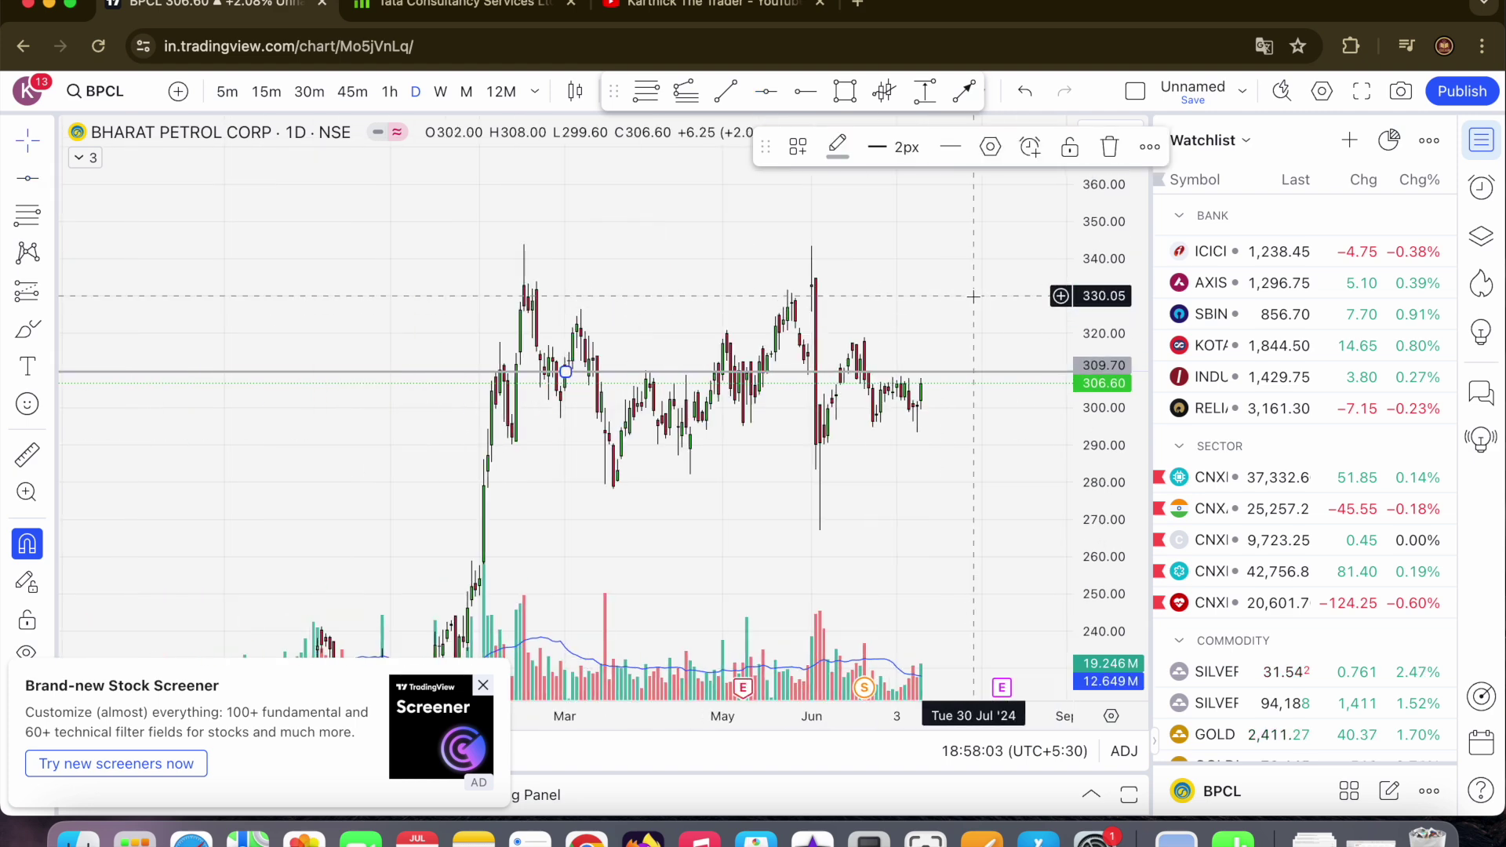
left_click_drag(1106, 294, 1106, 301)
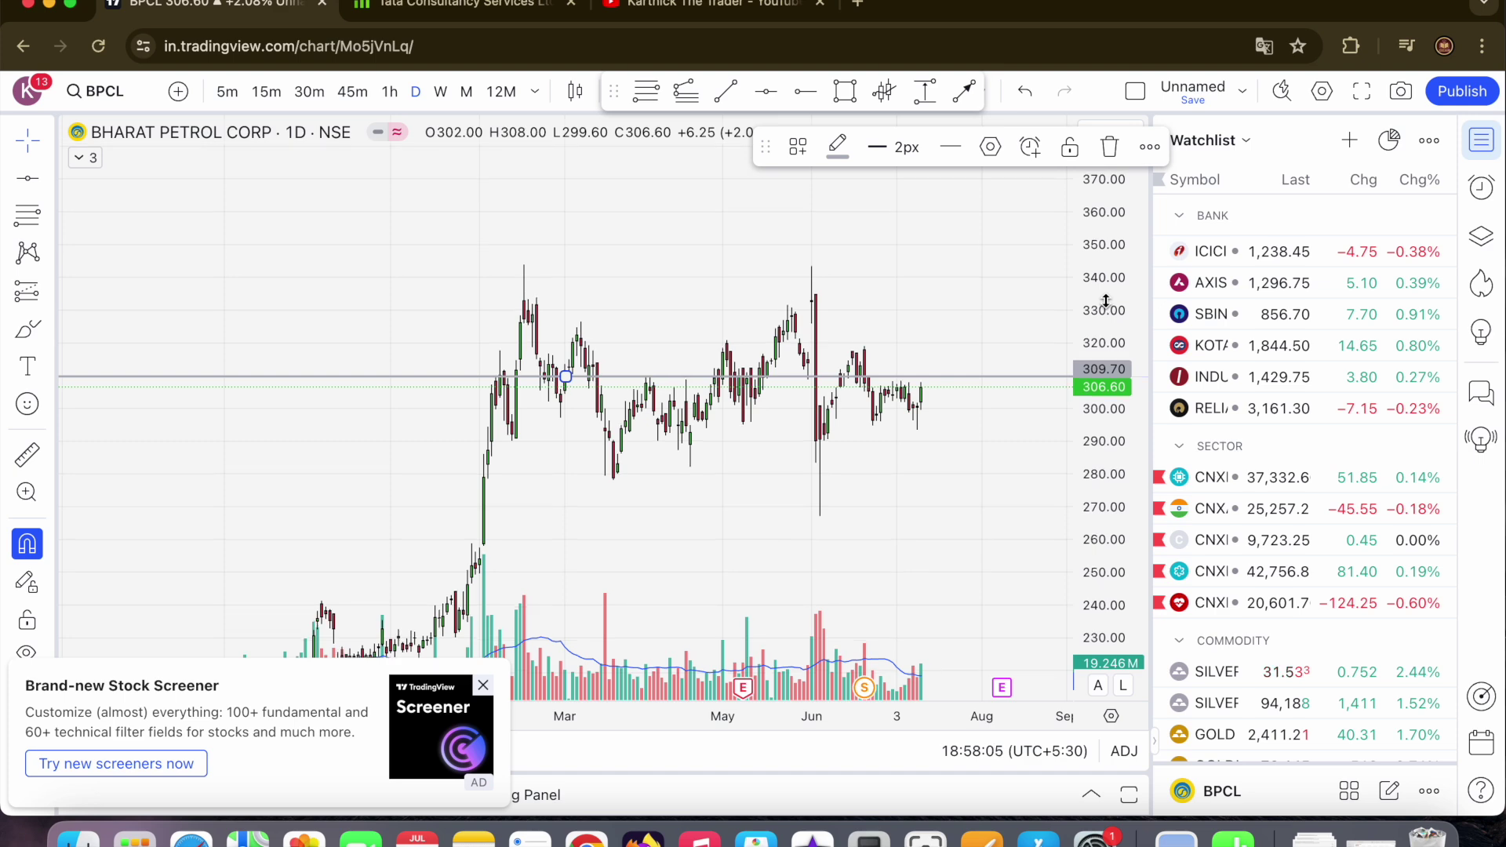
left_click(722, 251)
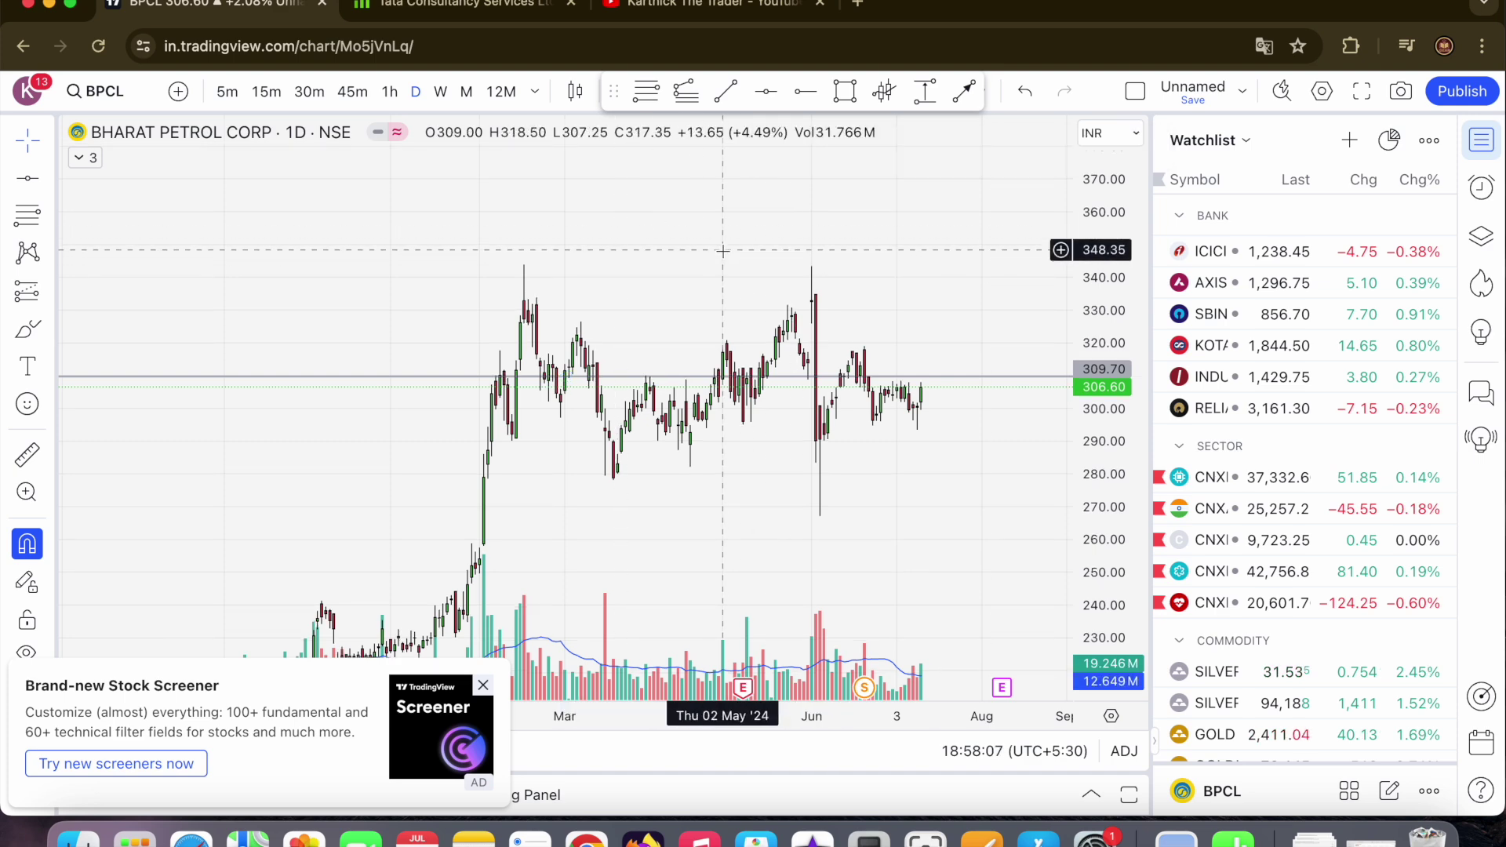
- Load the Indian Oil Corp NSE chart with headroom above, then switch to Engineers India (ENGINERSIN)
type("IOC")
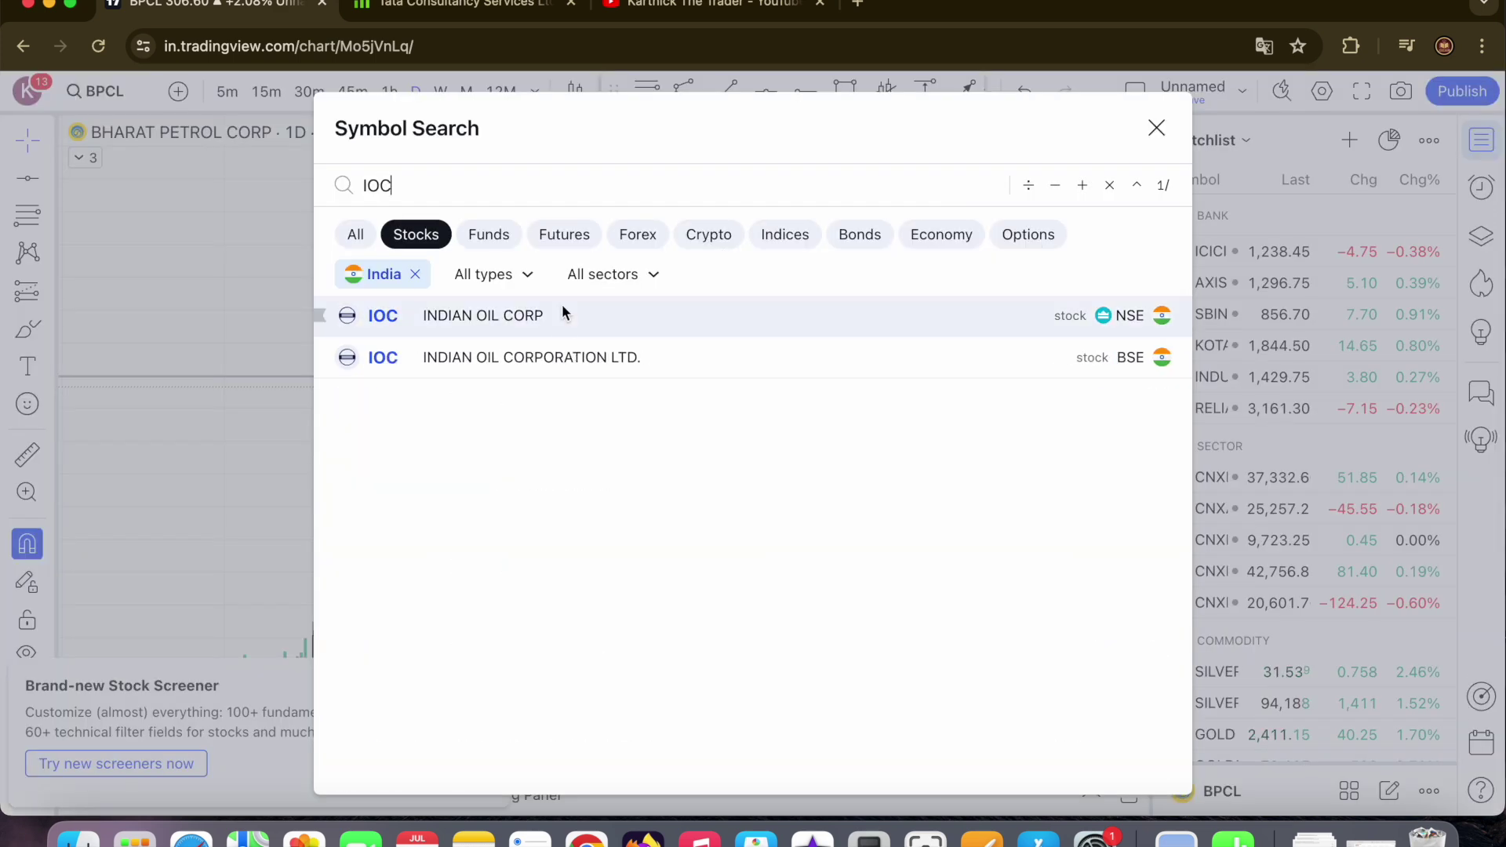
left_click(561, 312)
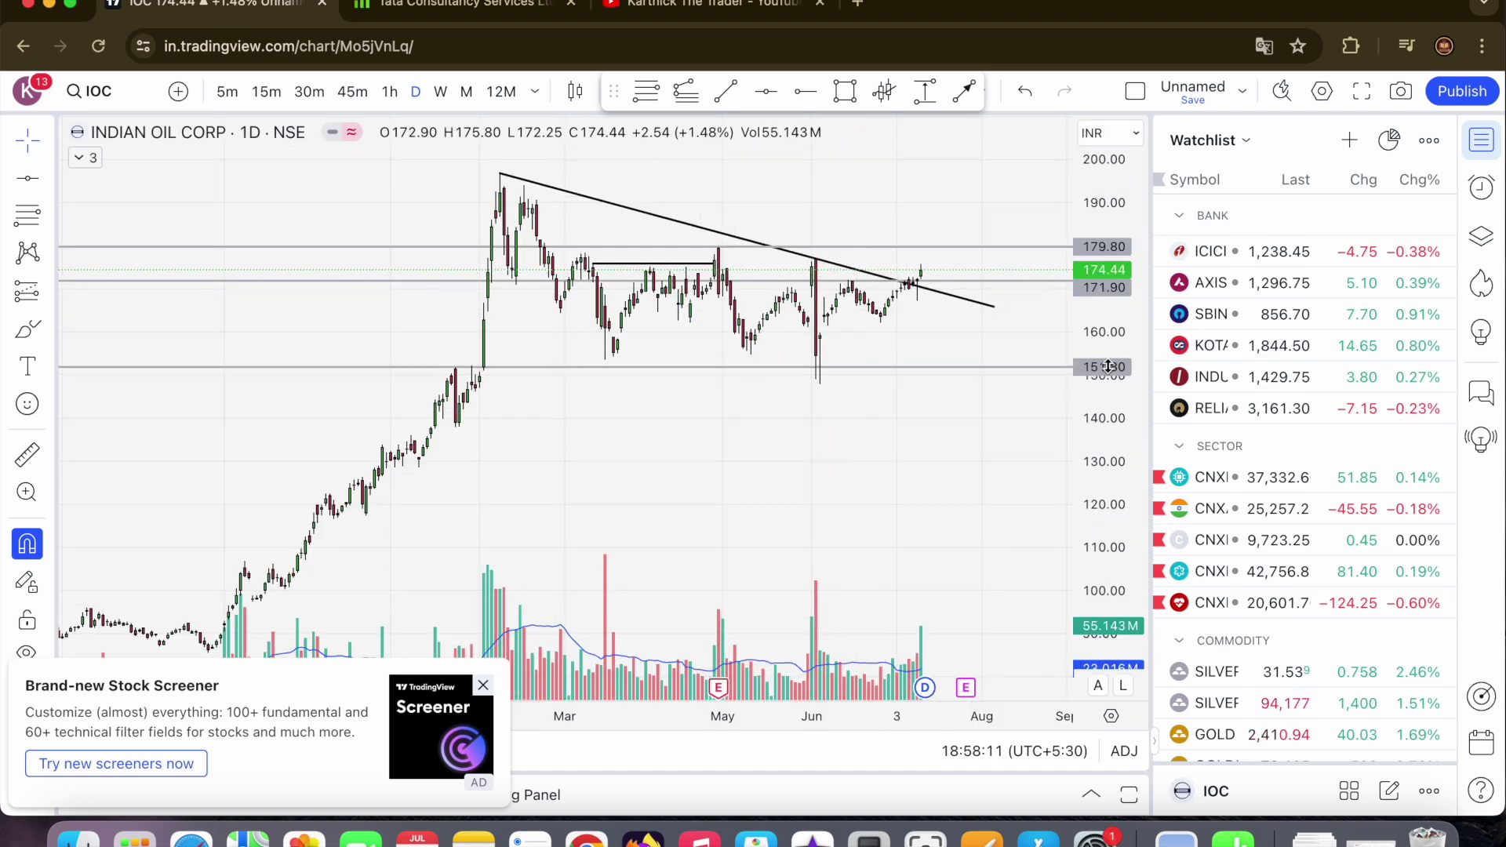
left_click_drag(952, 322, 951, 420)
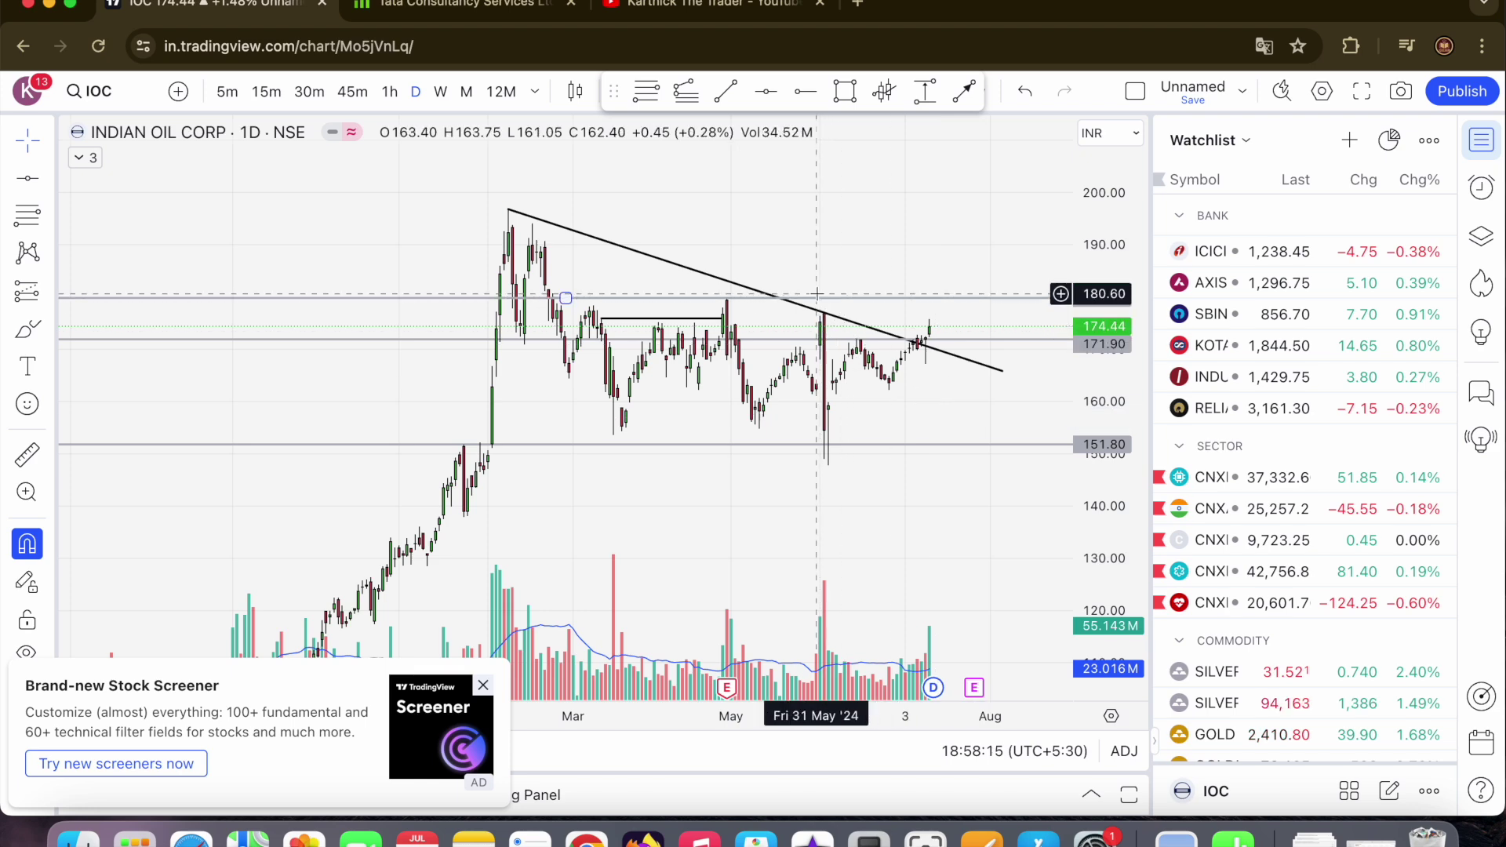
type("EN")
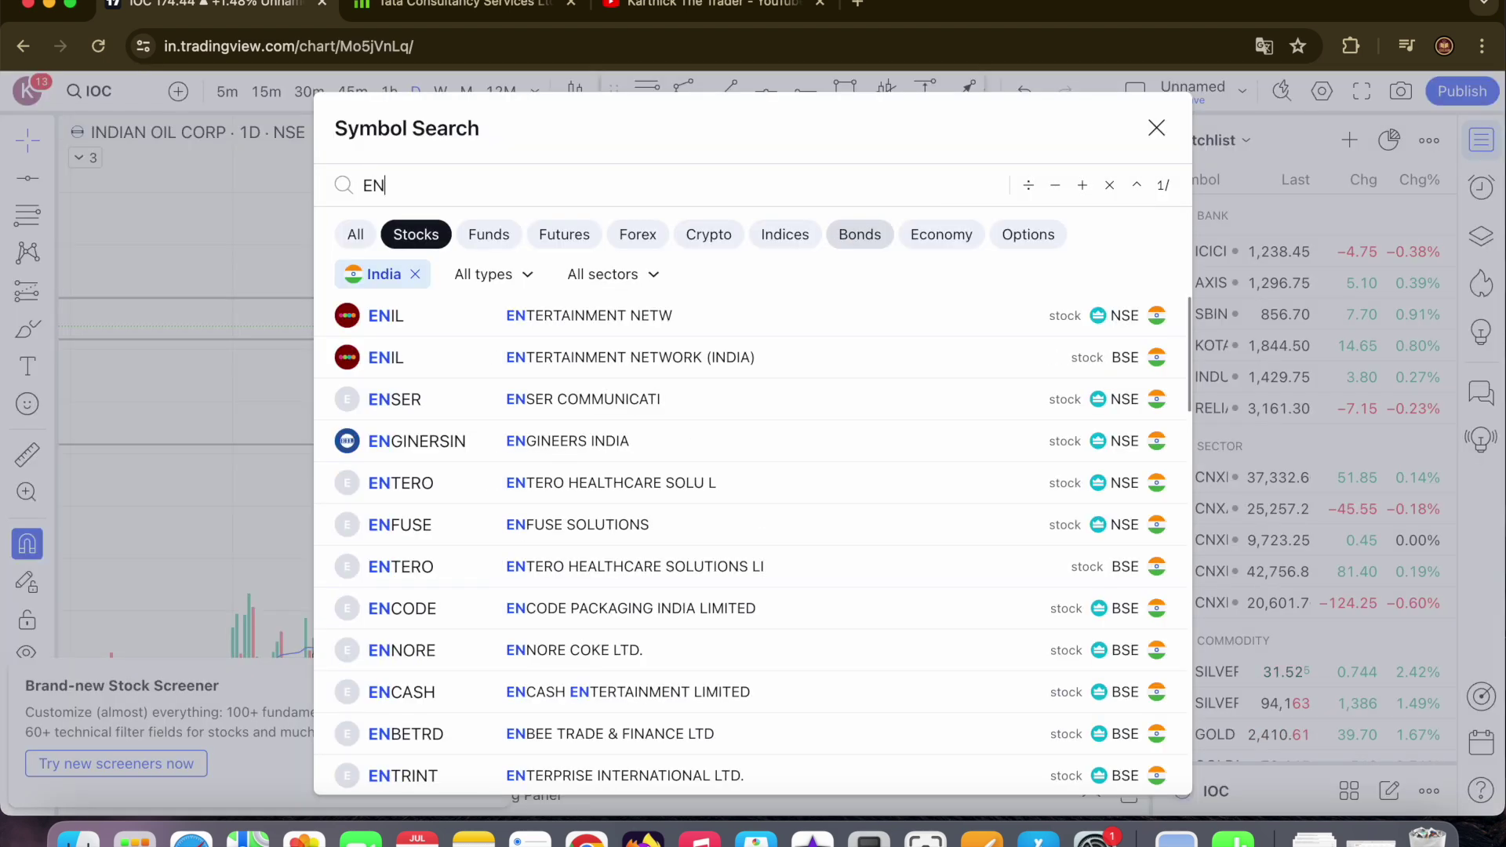
type("GINEE")
key("Return")
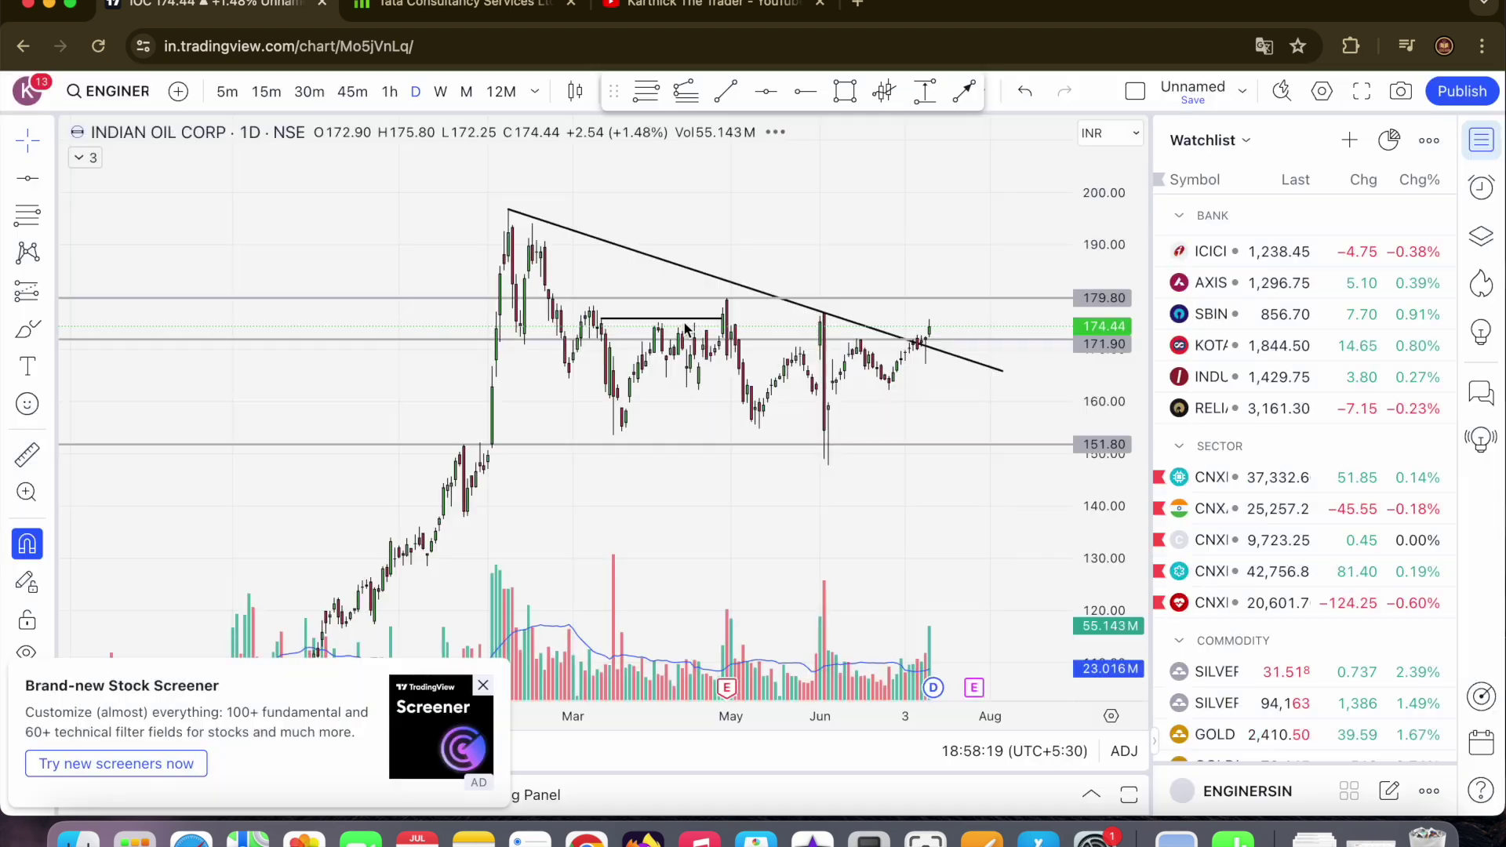
- Hide the watchlist, zoom Engineers India into January–July, adjust the price scale, then search PTC
scroll(1015, 483, "down", 5)
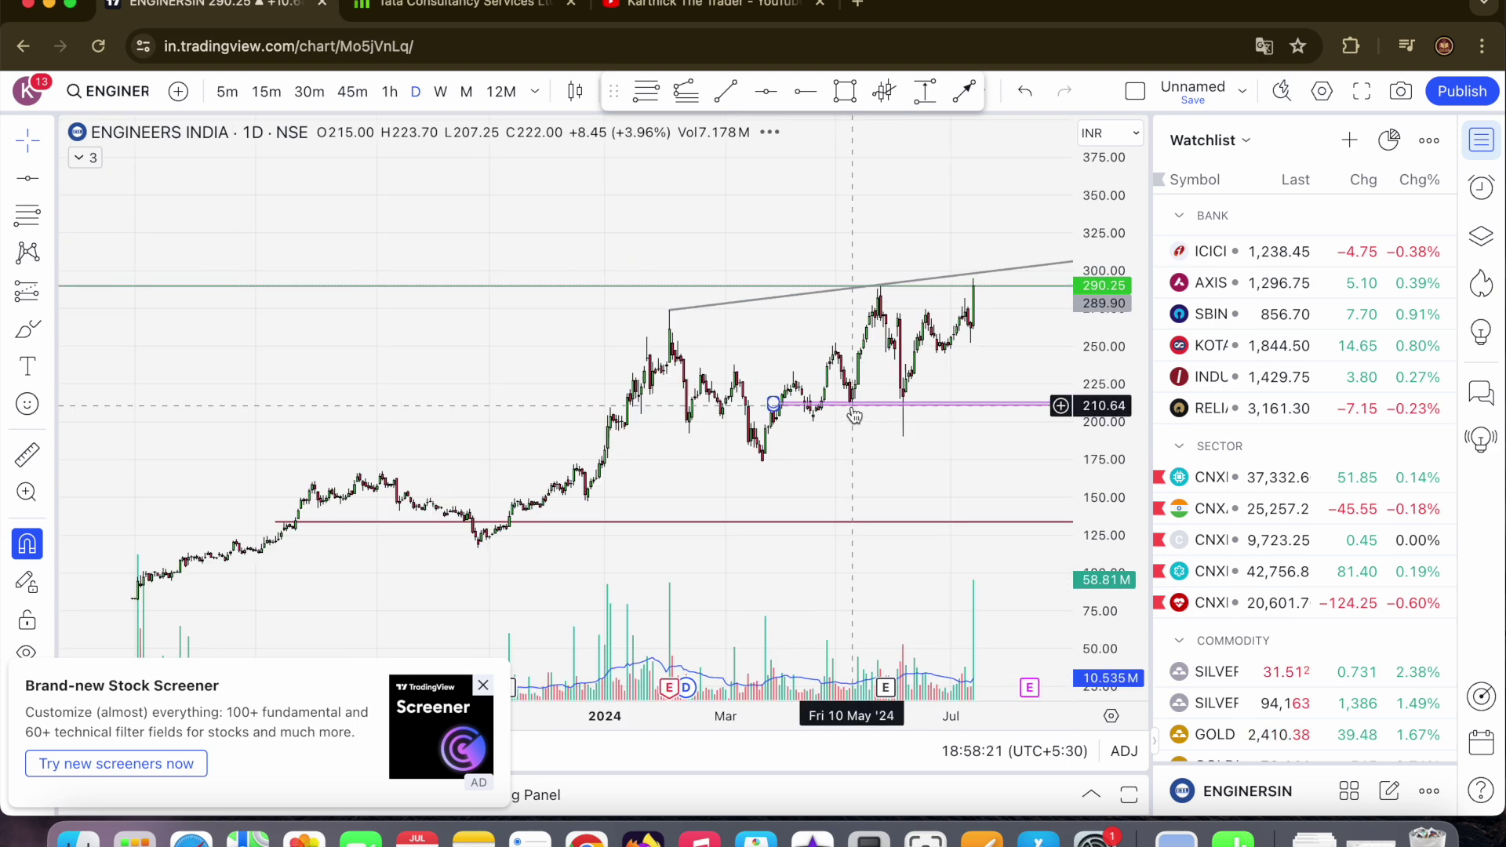
left_click(1485, 157)
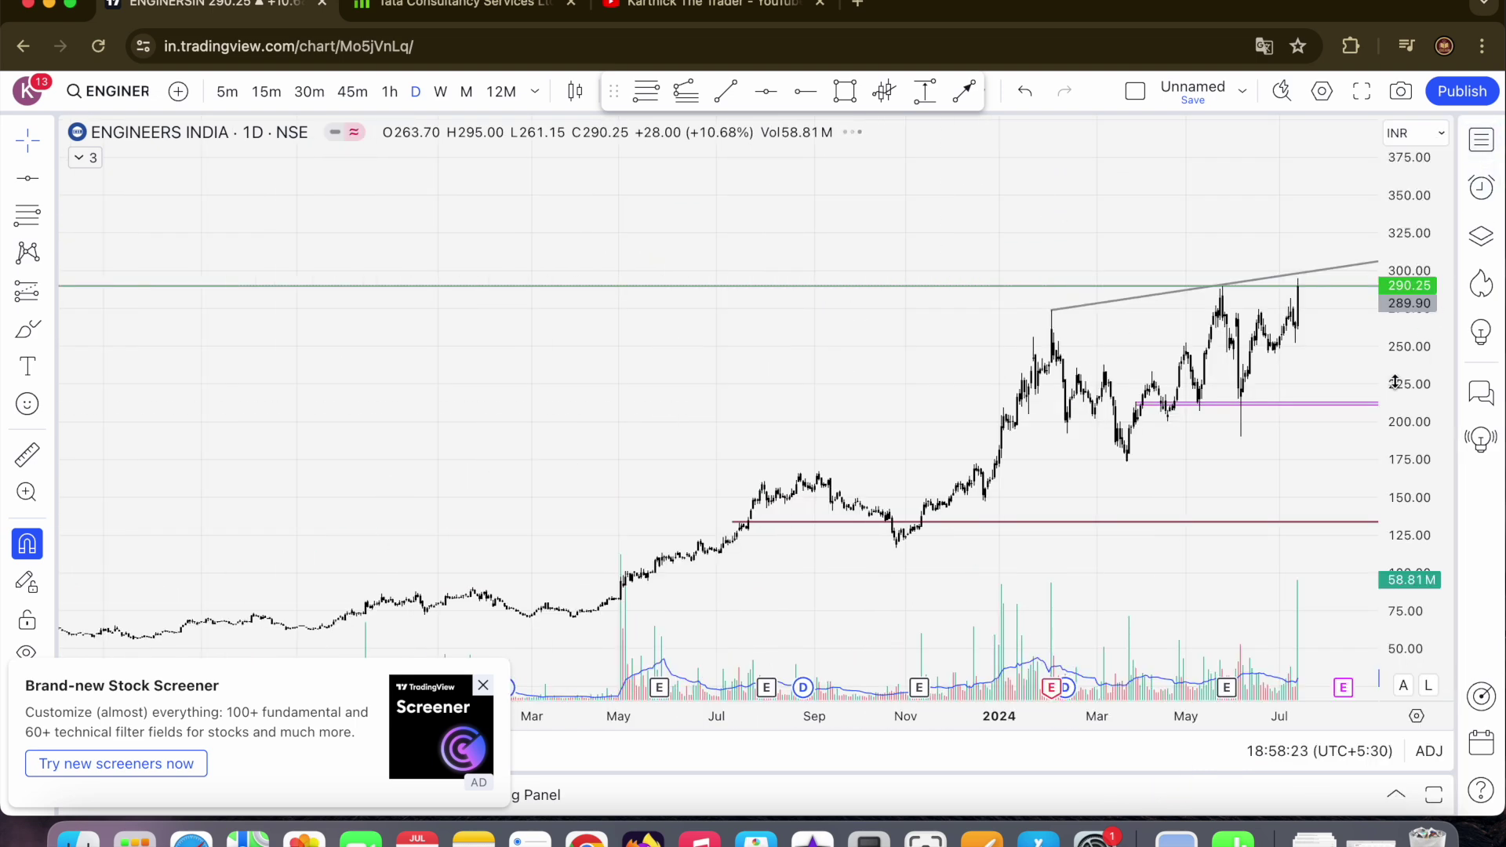
scroll(1271, 298, "up", 2)
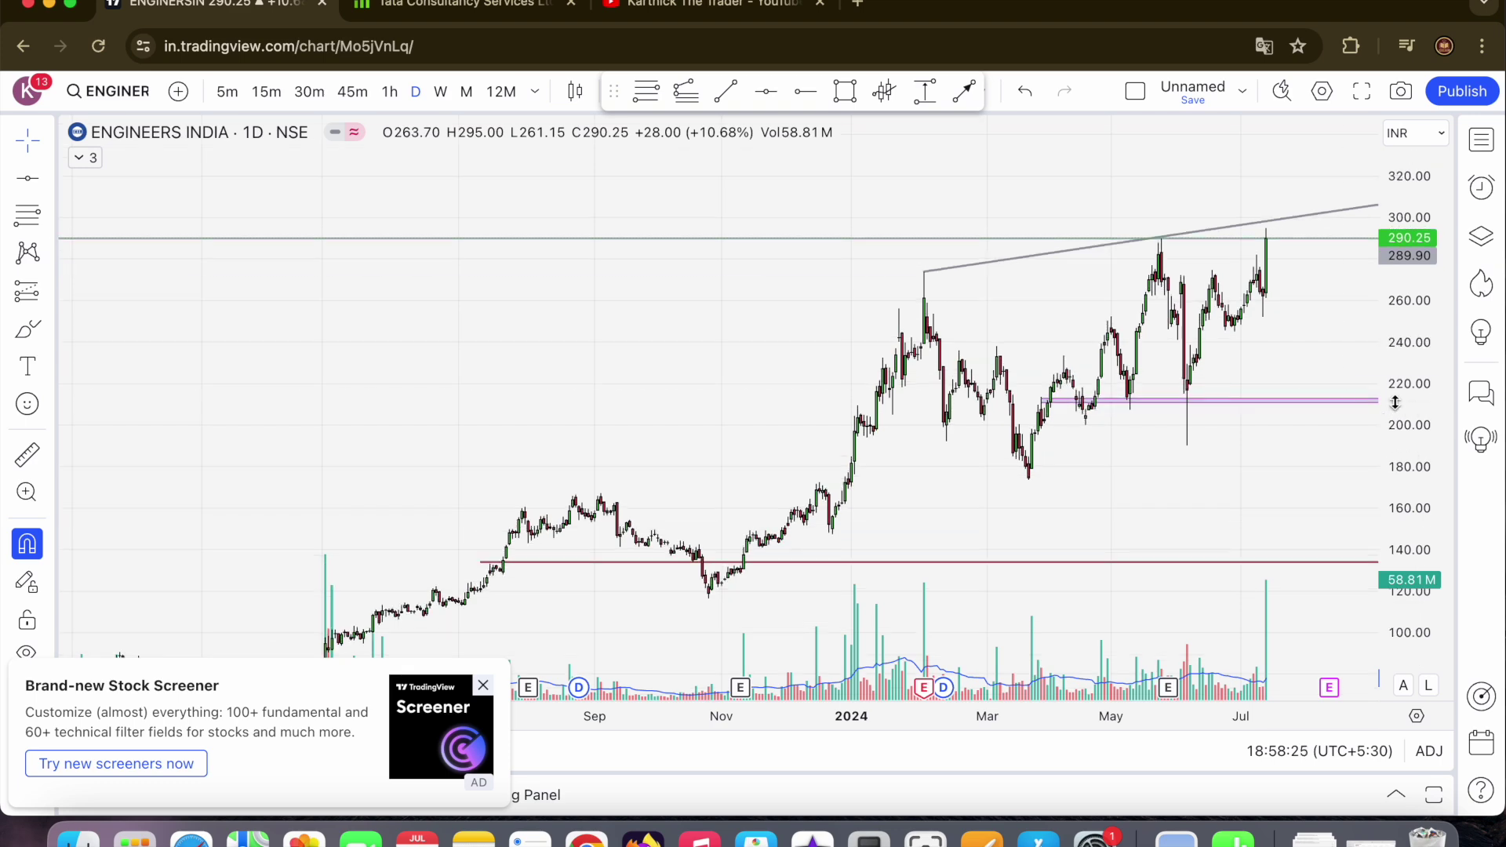
scroll(1294, 392, "up", 3)
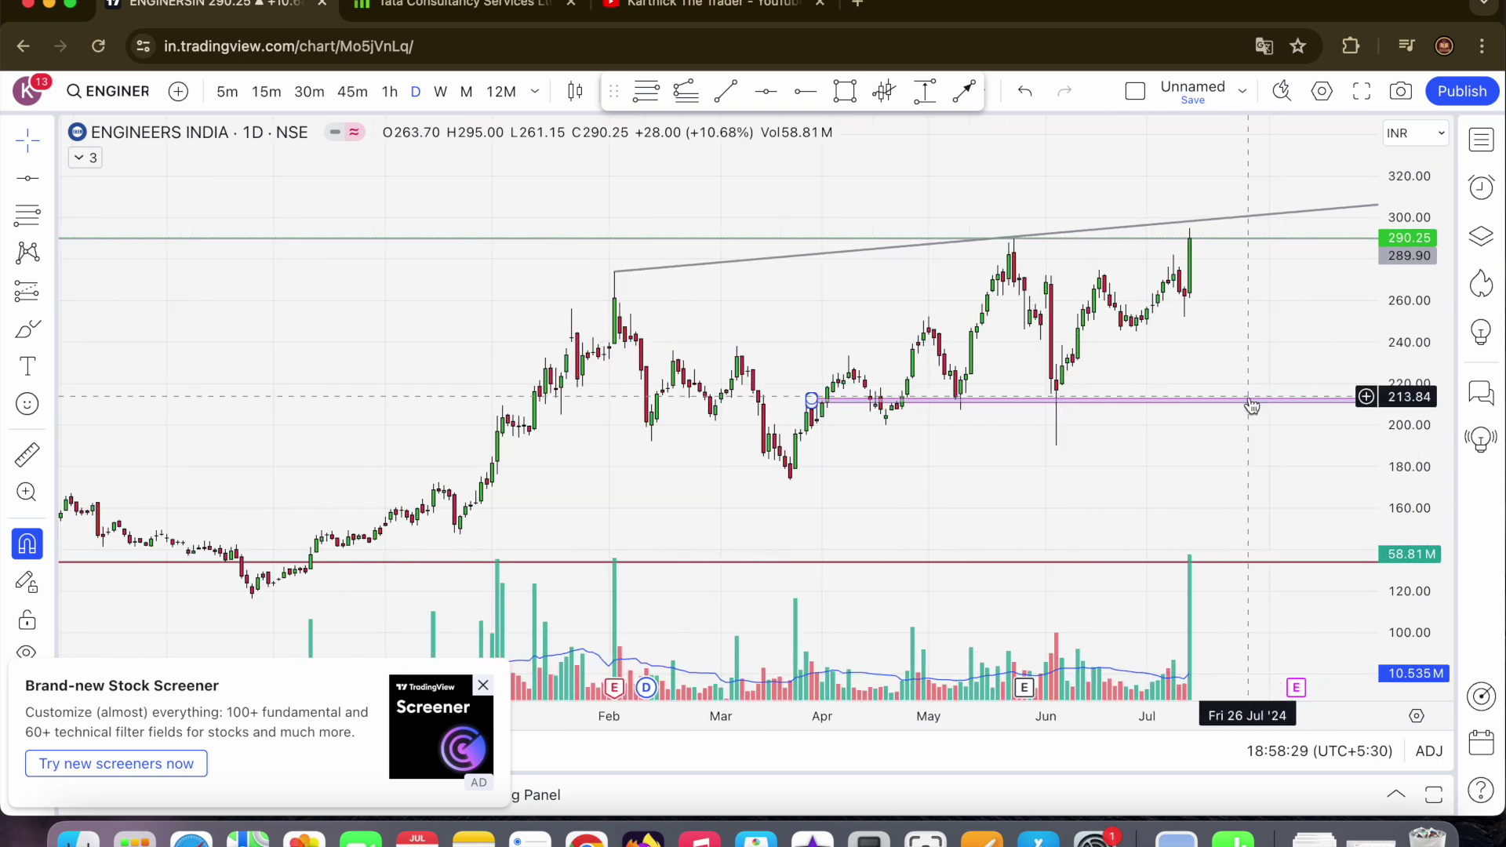
left_click_drag(1409, 345, 1410, 317)
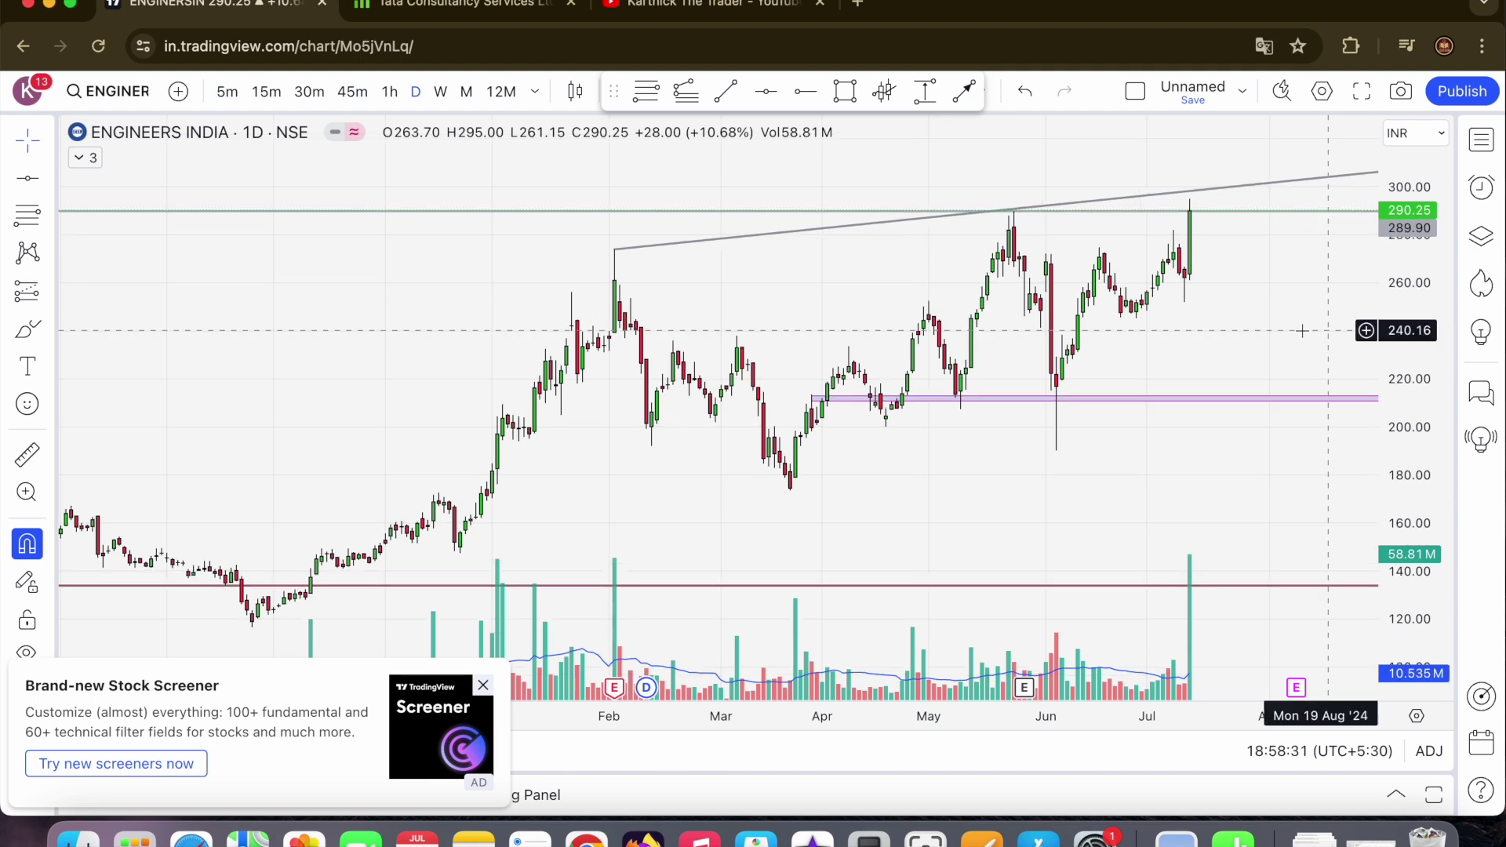
left_click_drag(1287, 295, 1192, 433)
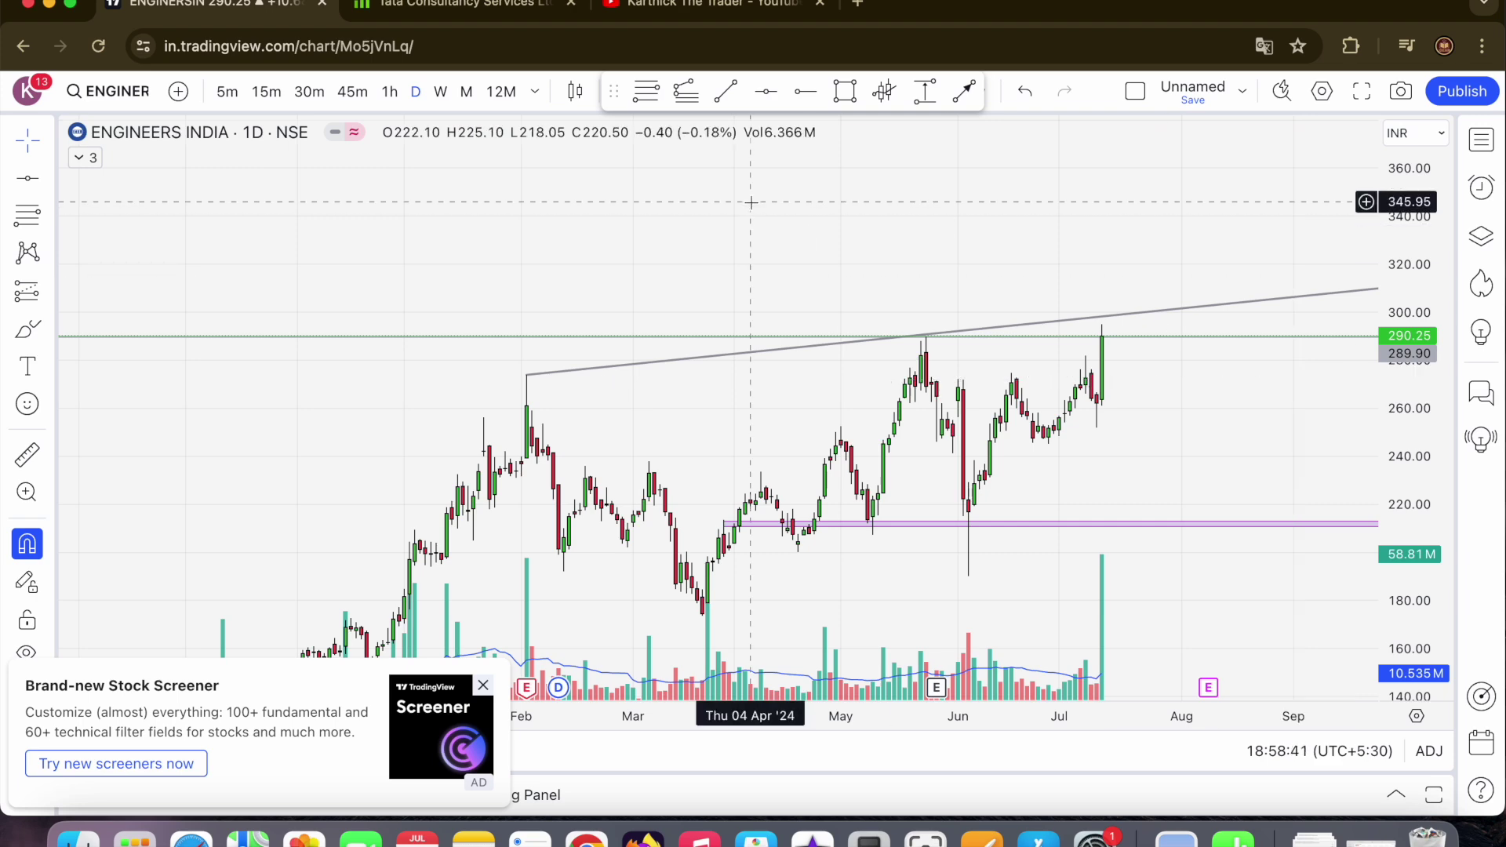
type("PTC")
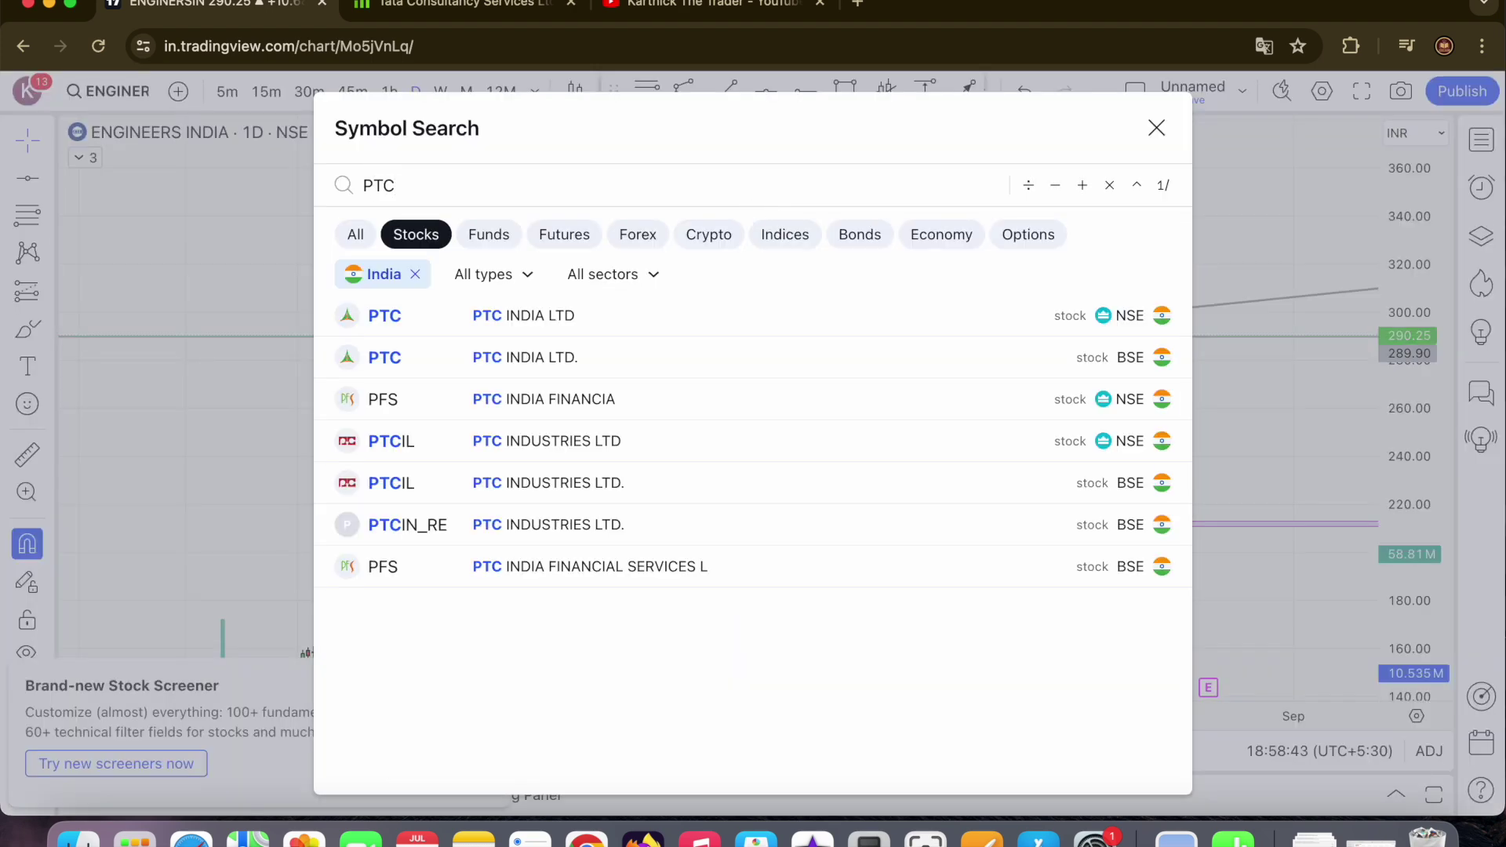
- Load PTC India from NSE, pan for room on the right, and mark a 239.70 horizontal level
left_click(685, 303)
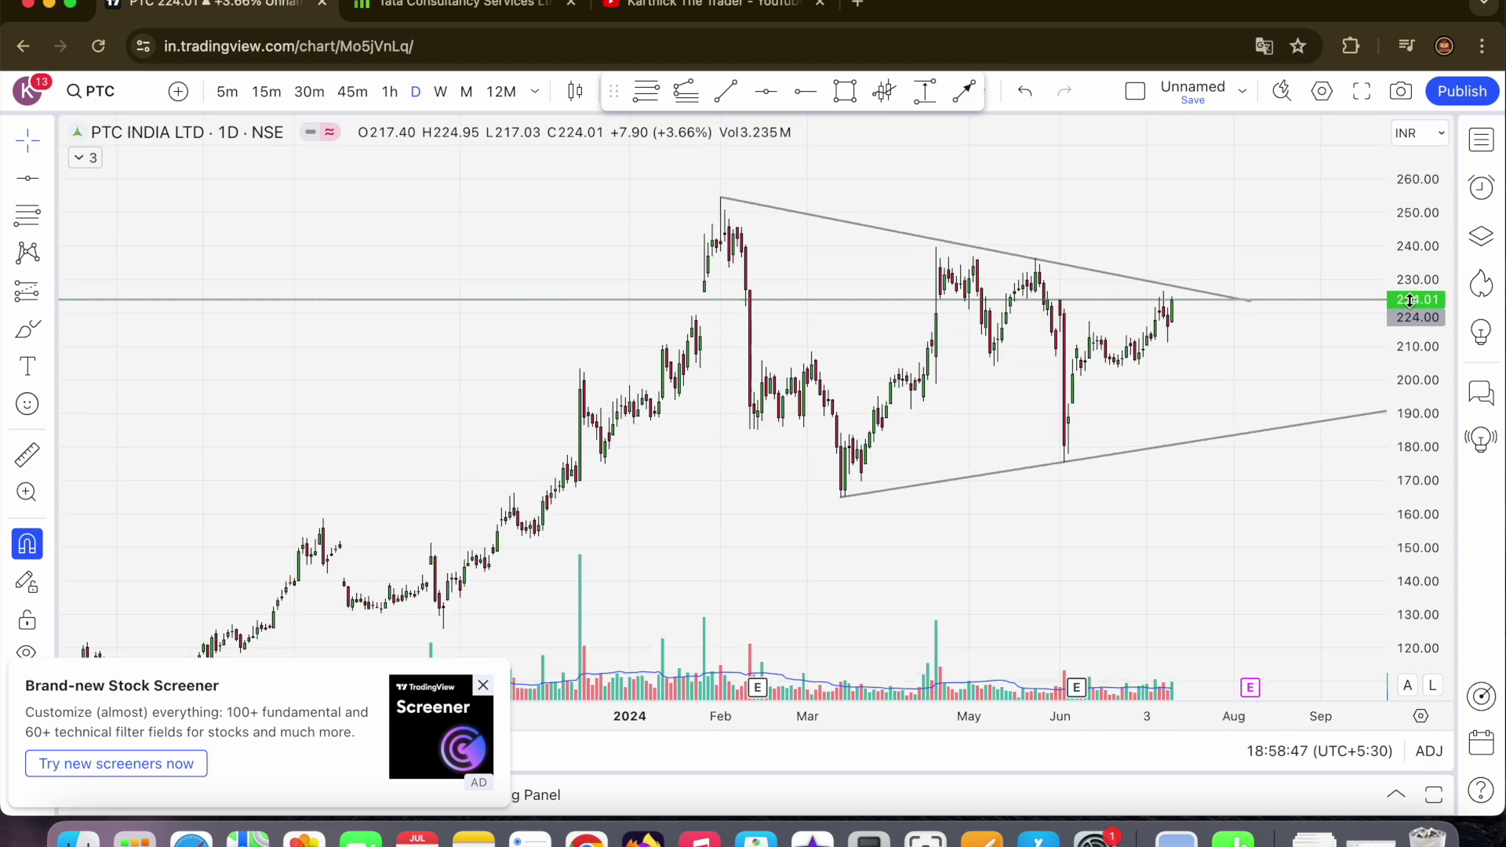
left_click_drag(1252, 193, 1065, 267)
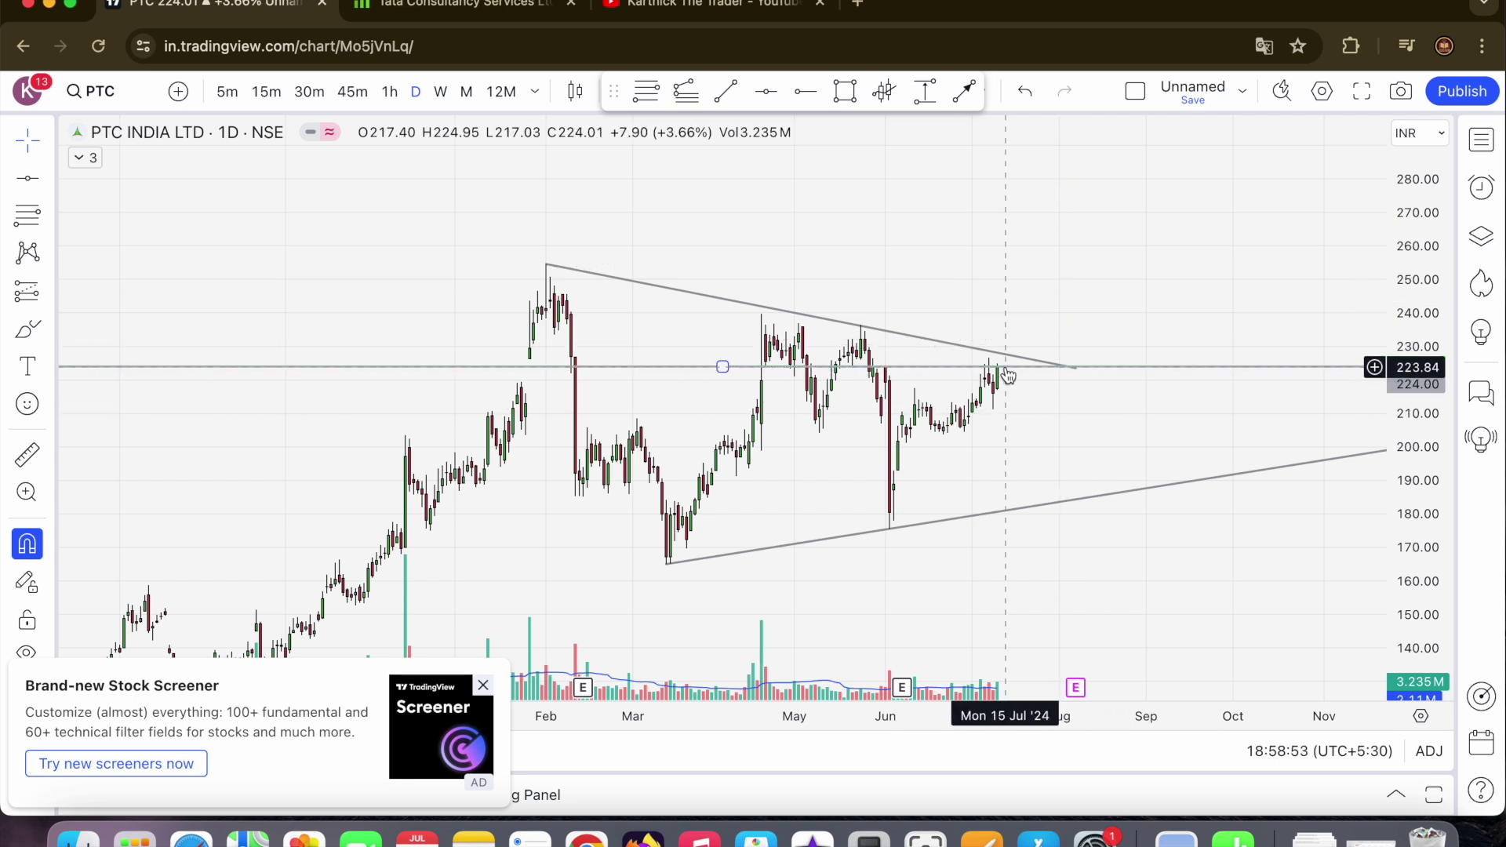
left_click(781, 94)
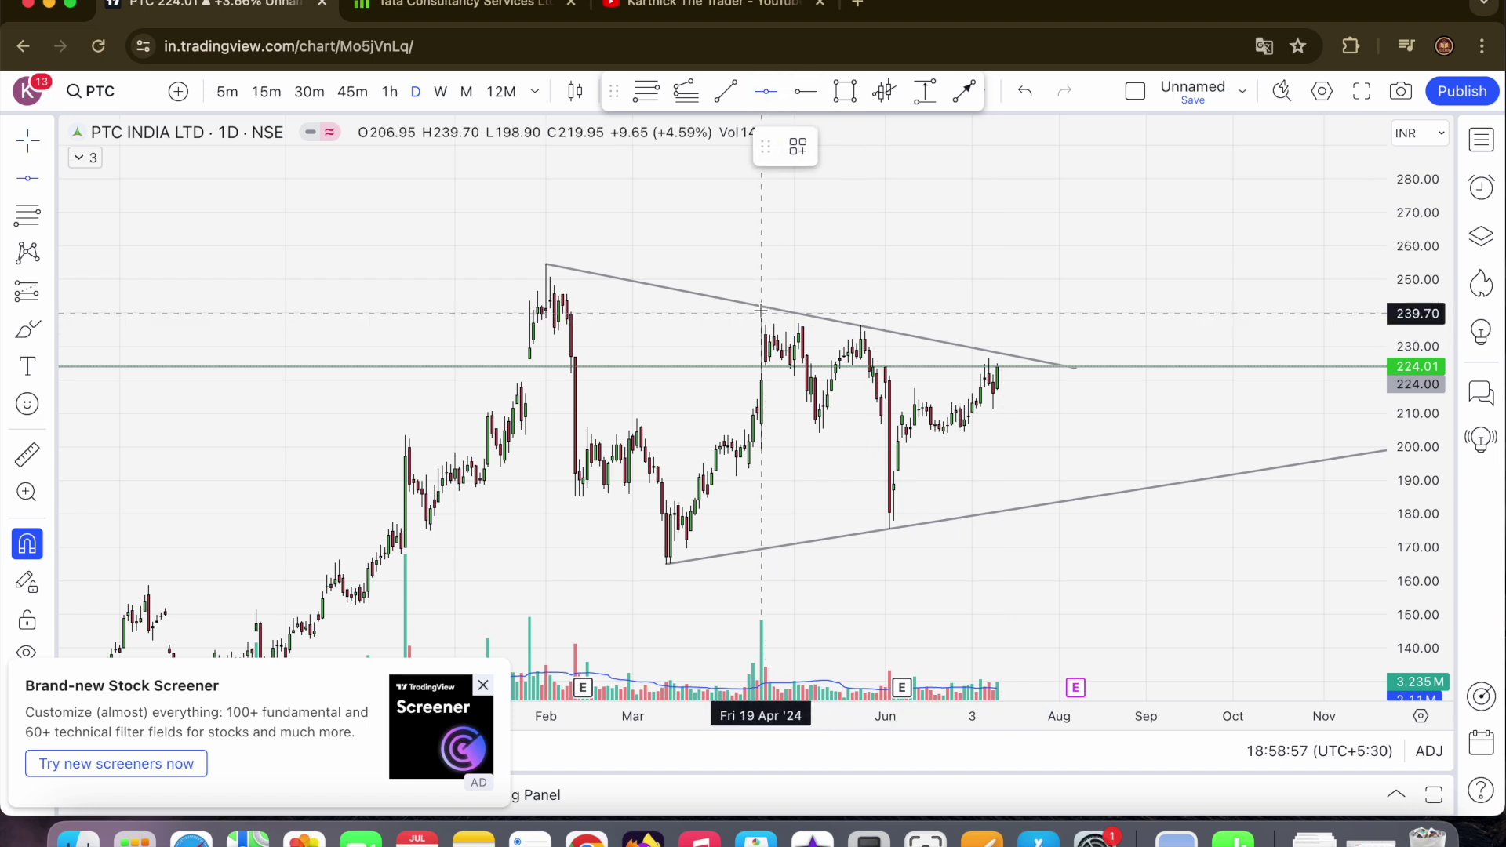
left_click(765, 313)
left_click(956, 250)
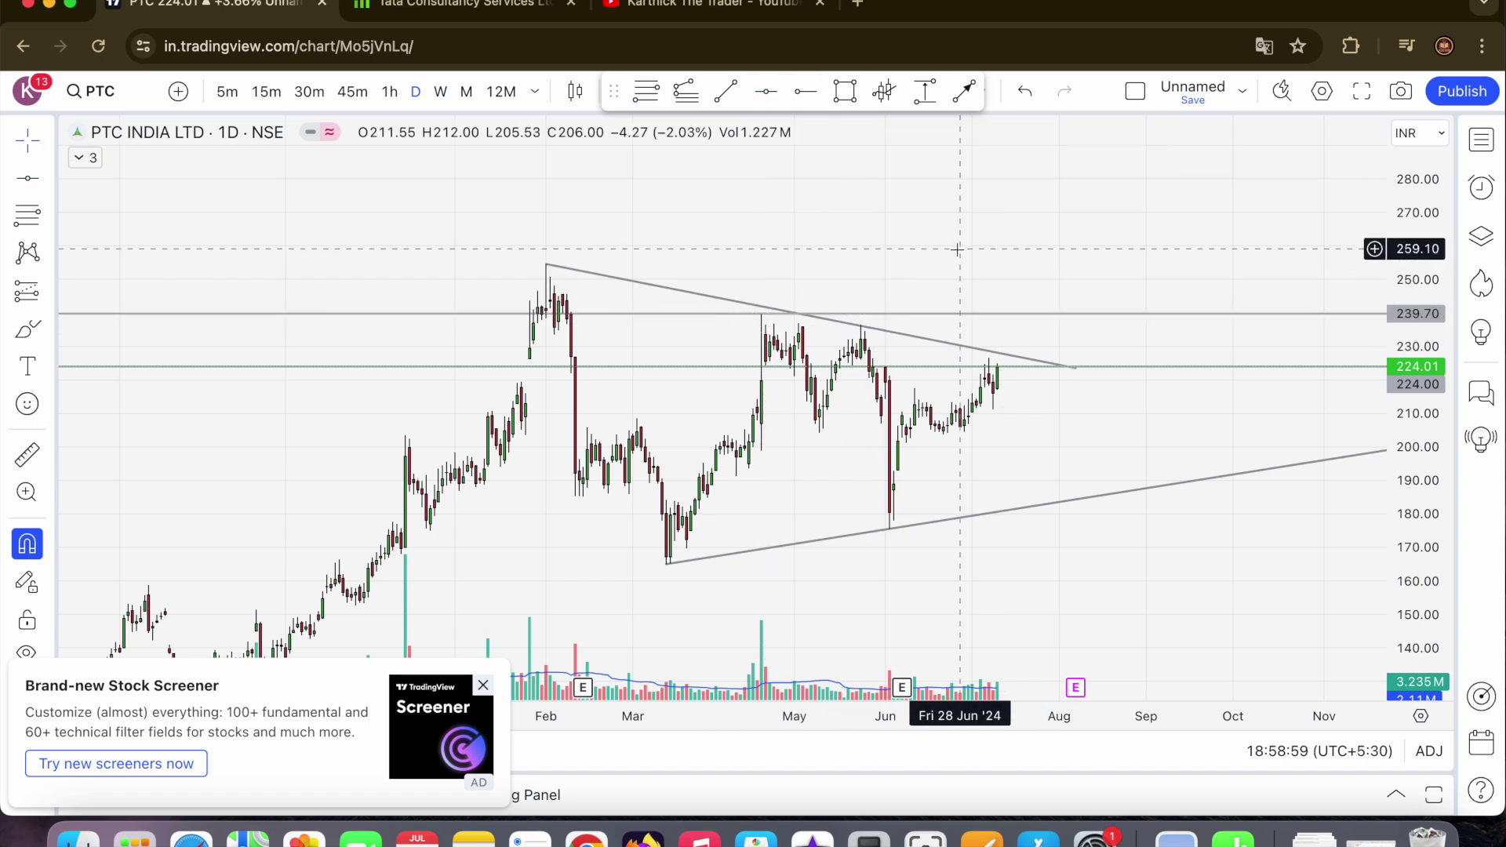